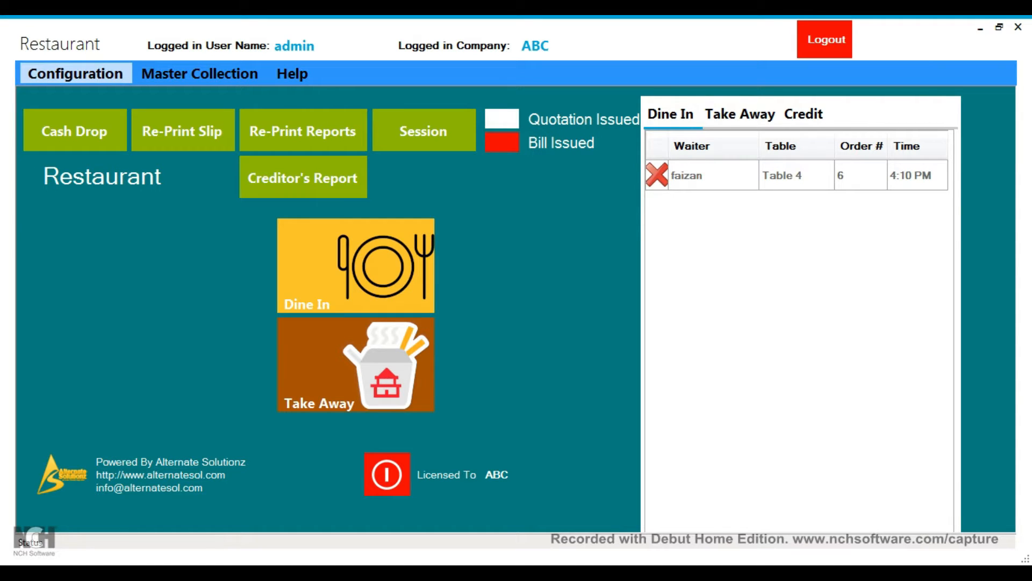
Step: Glance at the configuration options, then browse and close the item categories
{"action": "left_click", "coordinate": [75, 74]}
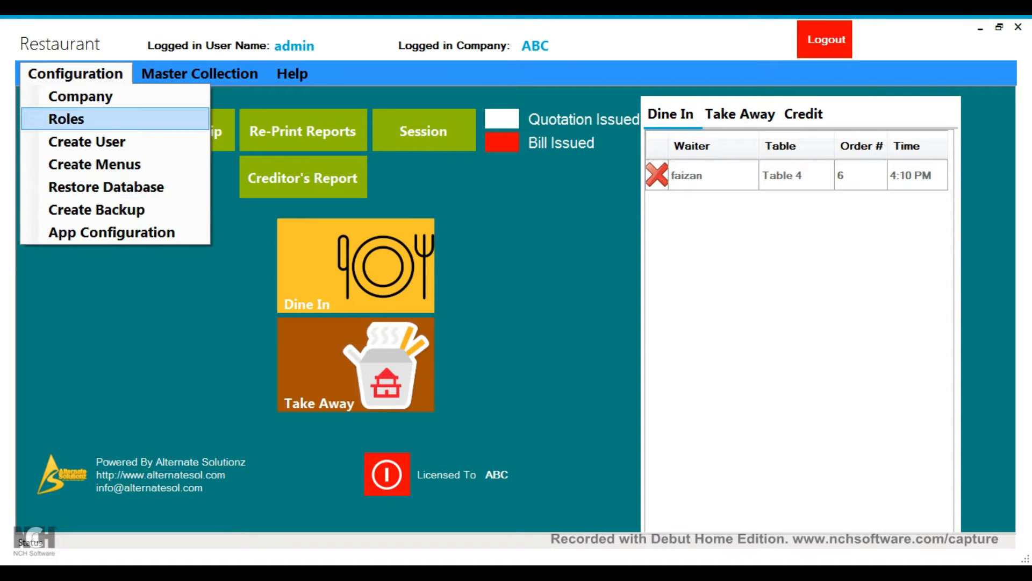
{"action": "key", "text": "Escape"}
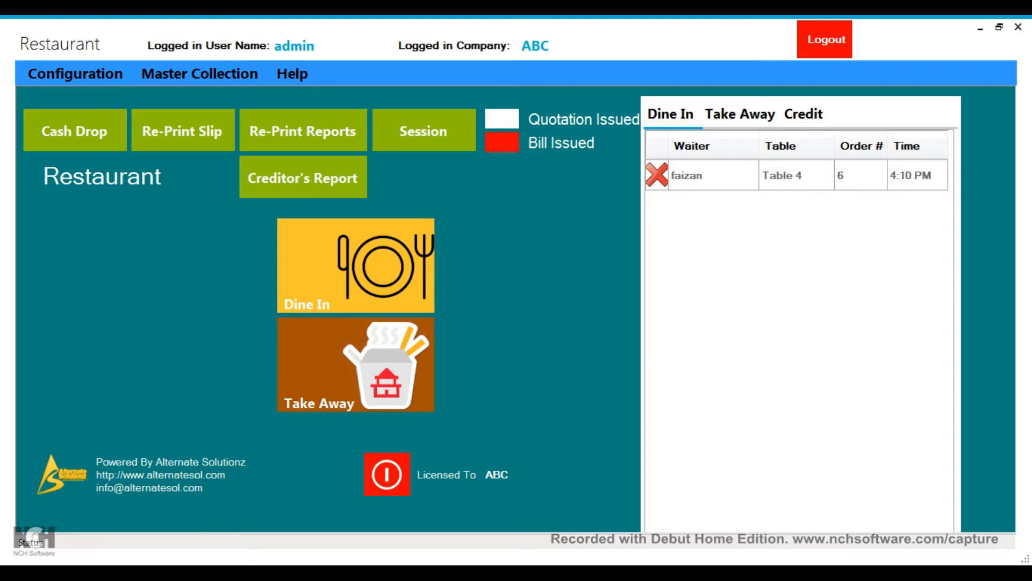
{"action": "left_click", "coordinate": [200, 73]}
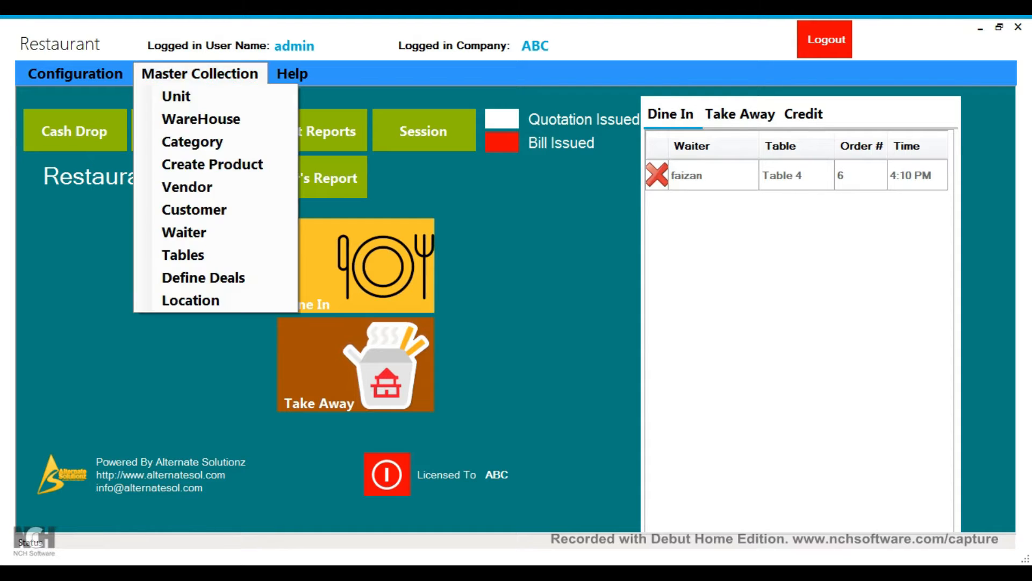
{"action": "left_click", "coordinate": [192, 142]}
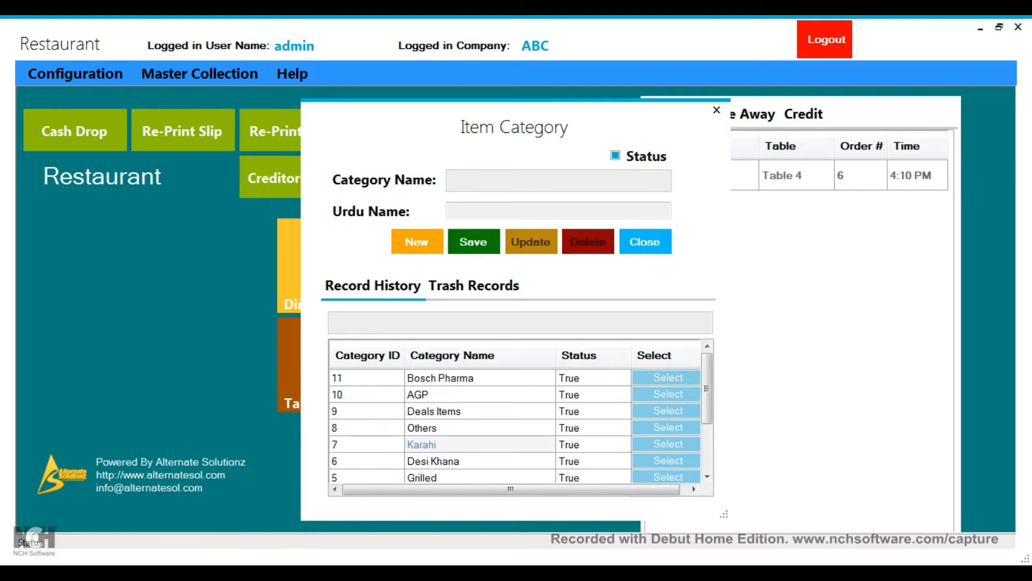
{"action": "scroll", "coordinate": [517, 425], "scroll_direction": "down", "scroll_amount": 2}
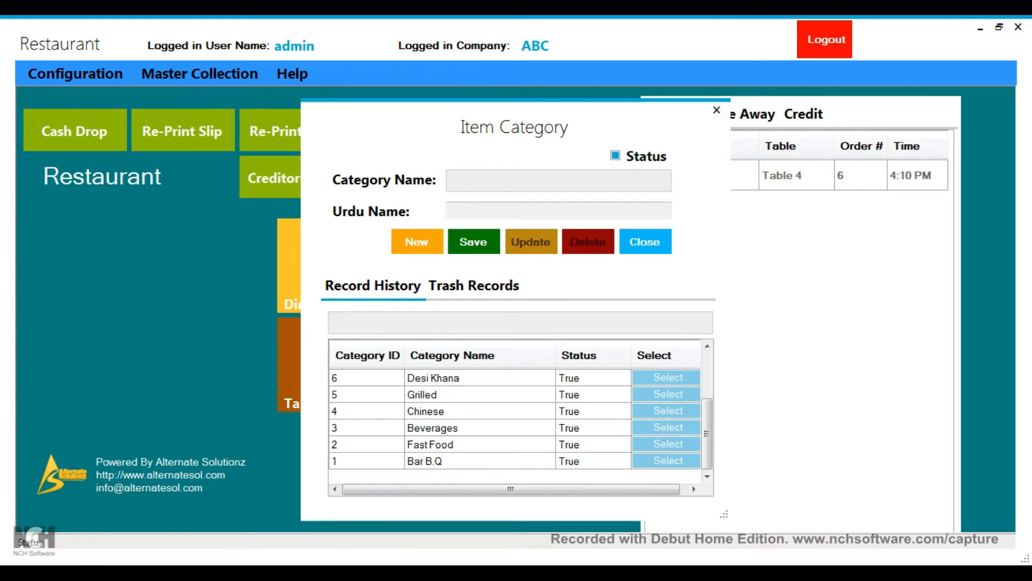
{"action": "left_click", "coordinate": [646, 242]}
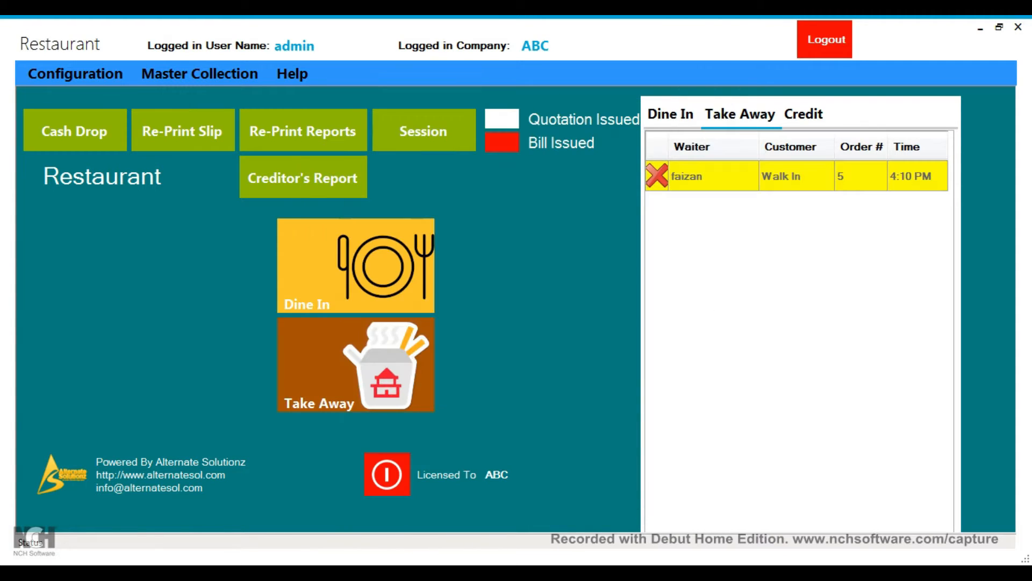
Step: Load Chicken Green Karahi(Half) into the product form, then close the product records
{"action": "left_click", "coordinate": [199, 74]}
{"action": "left_click", "coordinate": [213, 164]}
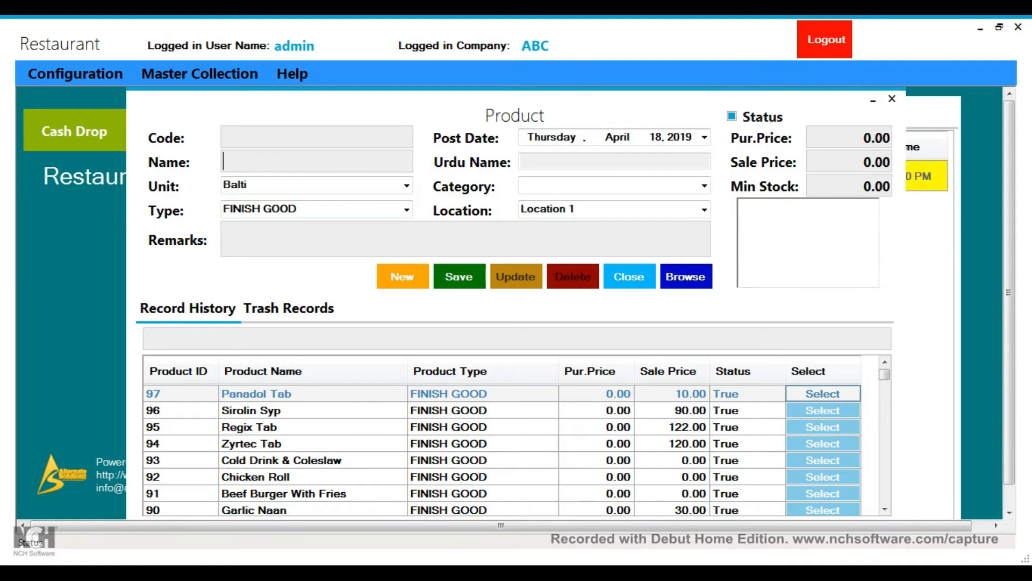
{"action": "scroll", "coordinate": [301, 460], "scroll_direction": "down", "scroll_amount": 6}
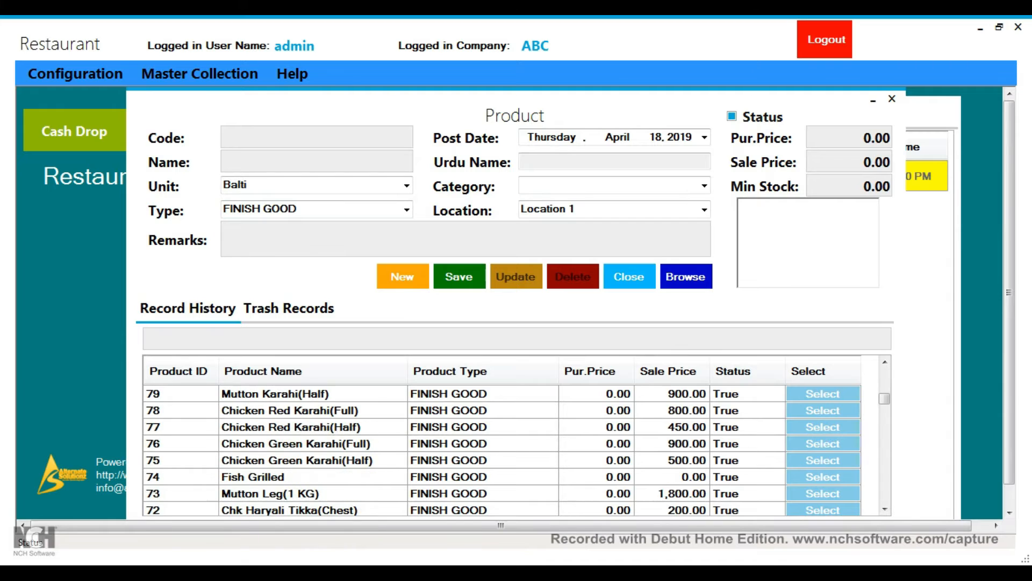
{"action": "left_click", "coordinate": [823, 460]}
{"action": "left_click", "coordinate": [822, 460]}
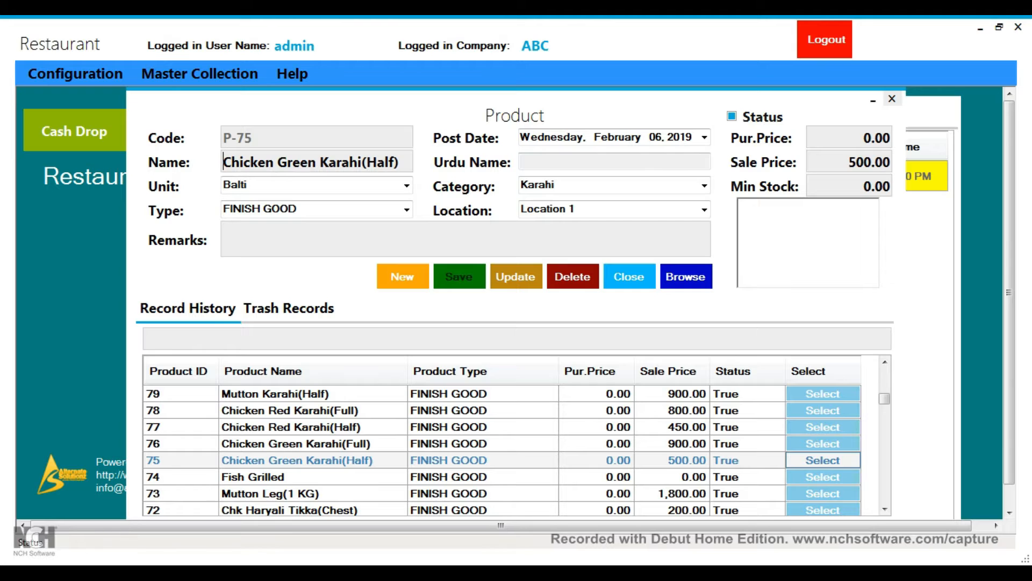
{"action": "left_click", "coordinate": [892, 99]}
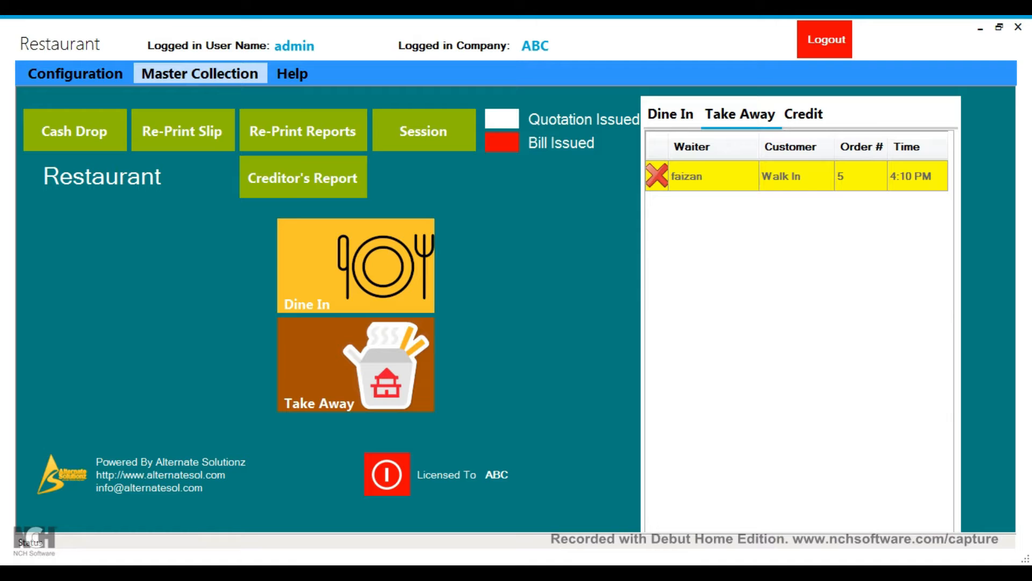
Step: Check the Customer form's empty Trash Records, close it, and reopen Master Collection
{"action": "left_click", "coordinate": [199, 73]}
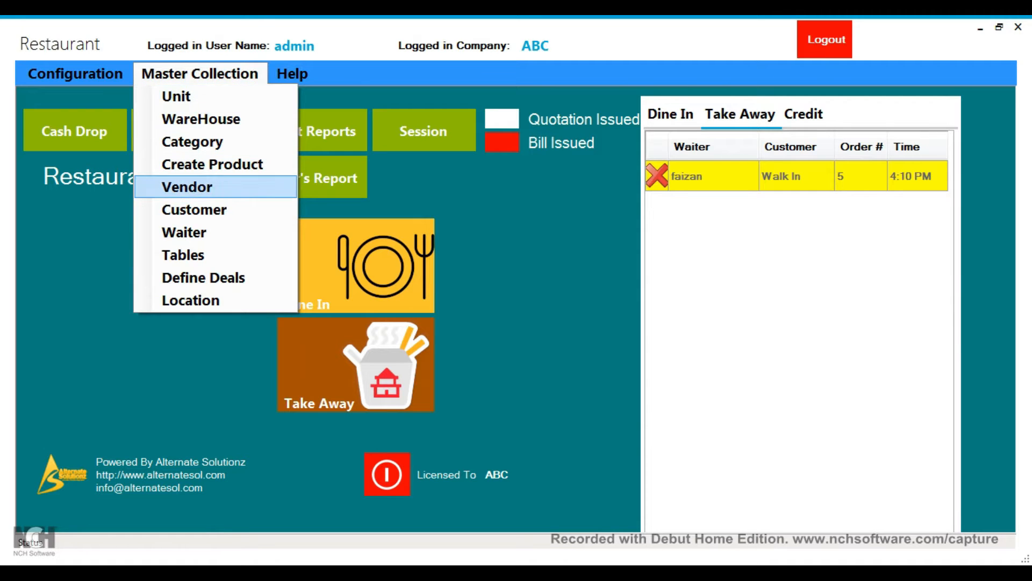
{"action": "left_click", "coordinate": [194, 209]}
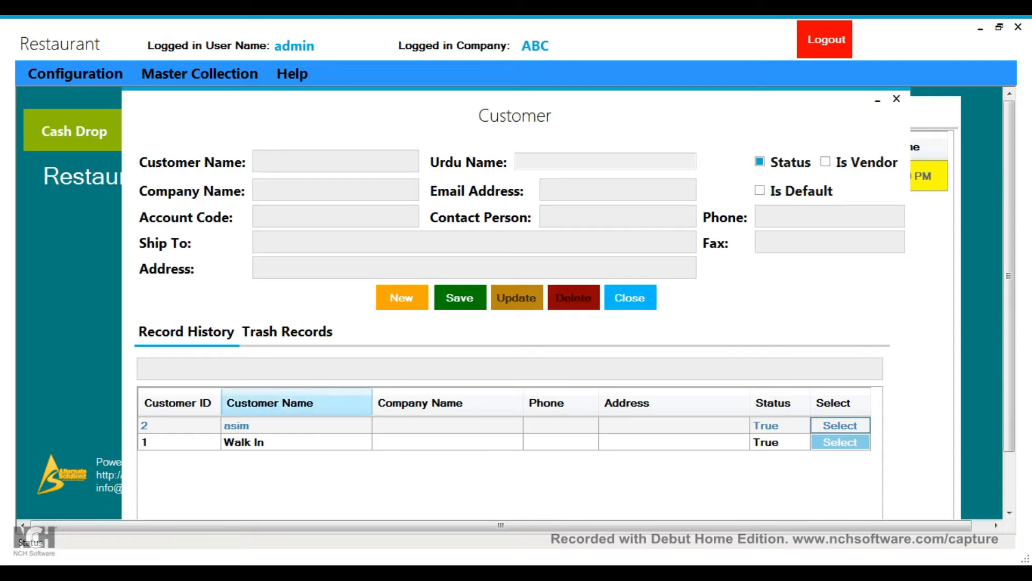
{"action": "left_click", "coordinate": [287, 331]}
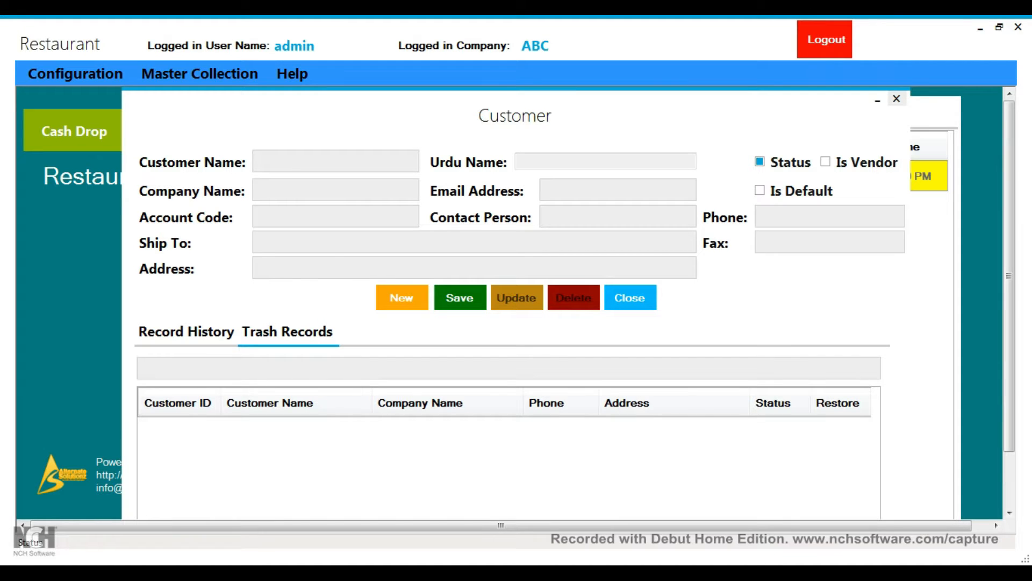
{"action": "left_click", "coordinate": [896, 99]}
{"action": "left_click", "coordinate": [200, 73]}
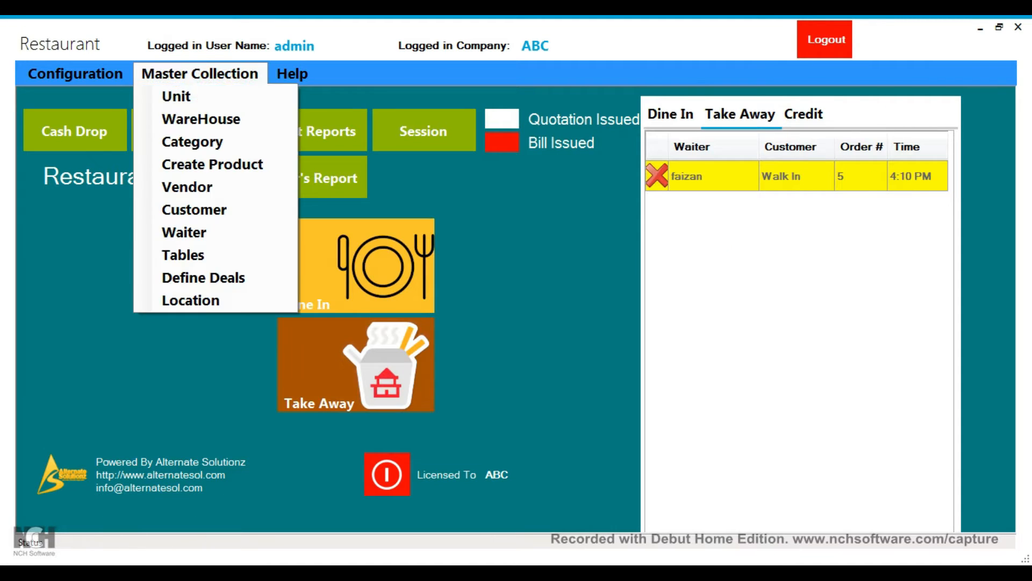
Step: Change the first waiter's Commission in Perc from 0.00 to 2 and close the Waiter form
{"action": "left_click", "coordinate": [184, 231]}
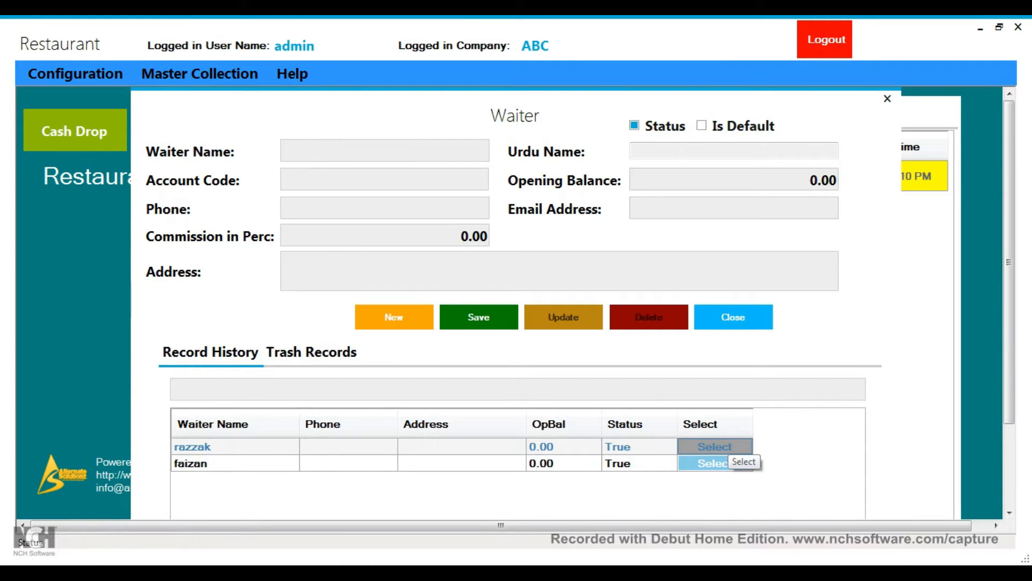
{"action": "left_click", "coordinate": [715, 445]}
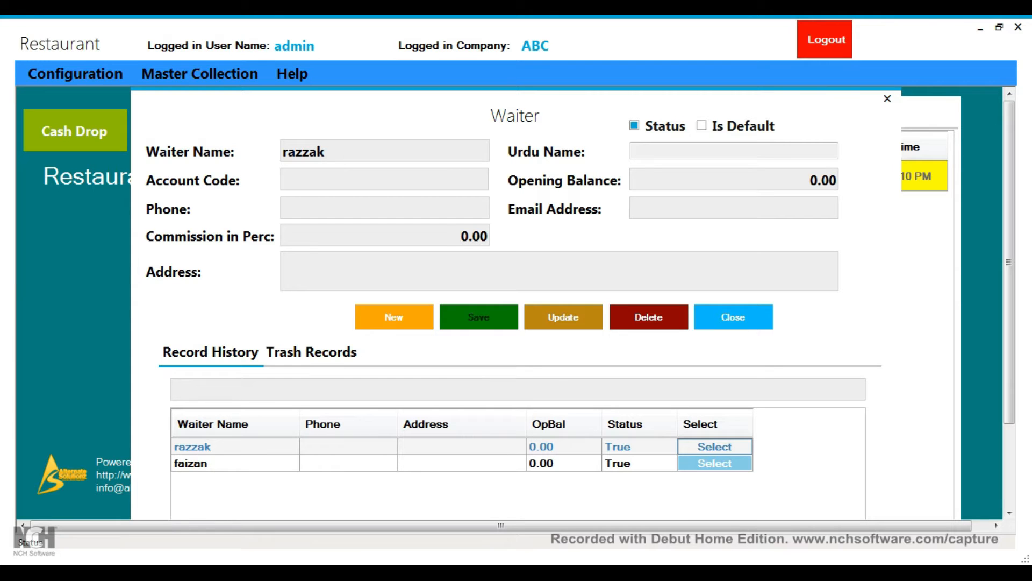
{"action": "double_click", "coordinate": [463, 236]}
{"action": "type", "text": "2"}
{"action": "left_click", "coordinate": [887, 99]}
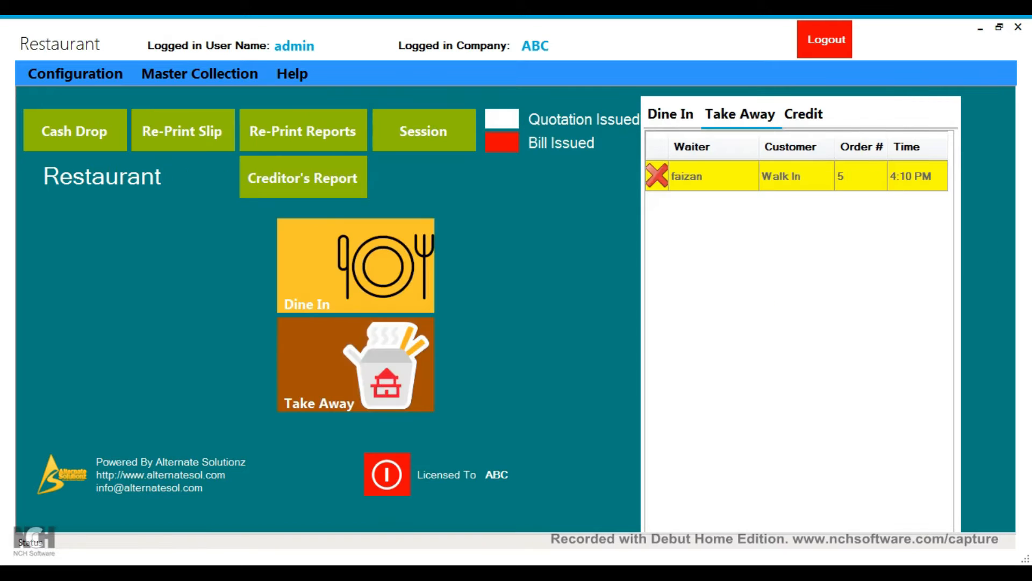
{"action": "left_click", "coordinate": [199, 74]}
{"action": "left_click", "coordinate": [185, 254]}
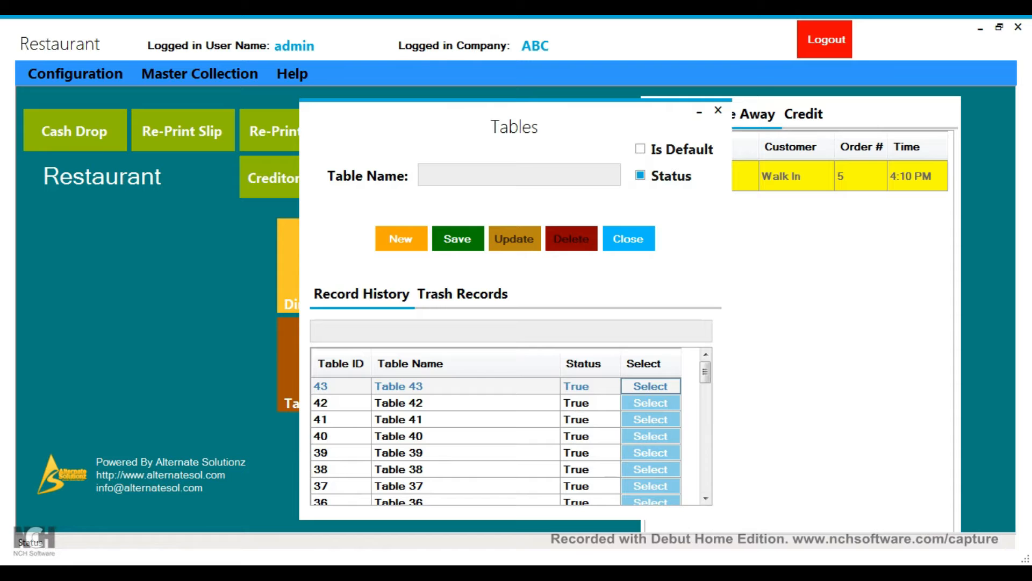
{"action": "mouse_move", "coordinate": [705, 371]}
{"action": "left_mouse_down"}
{"action": "mouse_move", "coordinate": [705, 482]}
{"action": "mouse_move", "coordinate": [705, 371]}
{"action": "left_mouse_up"}
{"action": "left_click", "coordinate": [462, 294]}
{"action": "left_click", "coordinate": [361, 294]}
{"action": "left_click", "coordinate": [717, 109]}
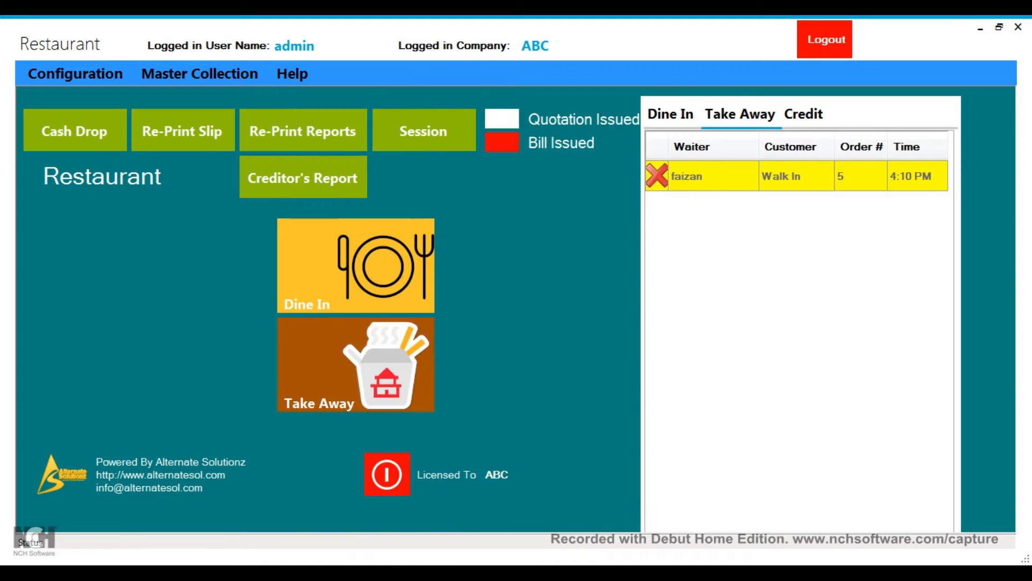
{"action": "left_click", "coordinate": [200, 73]}
{"action": "left_click", "coordinate": [202, 280]}
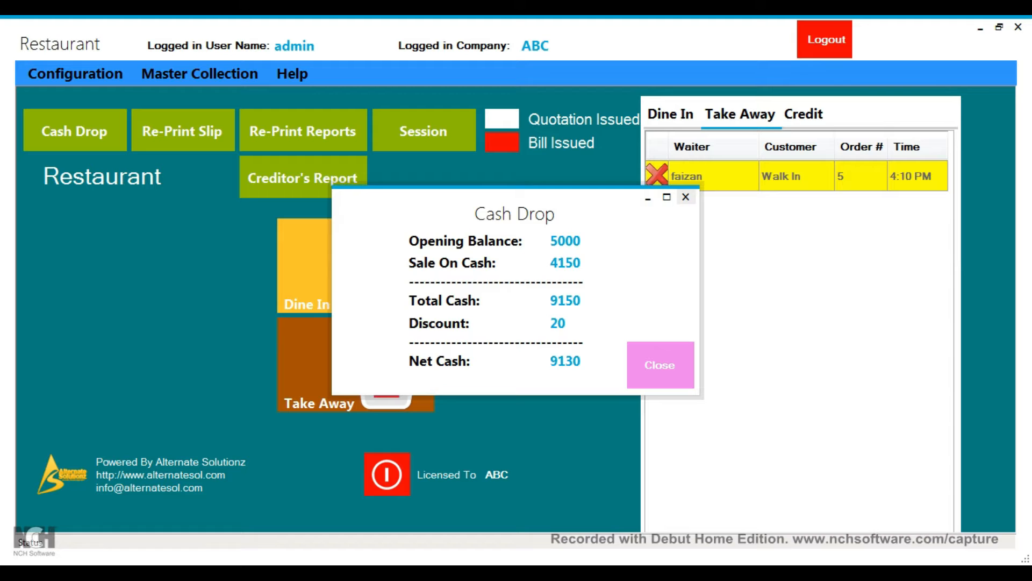
{"action": "left_click", "coordinate": [685, 196]}
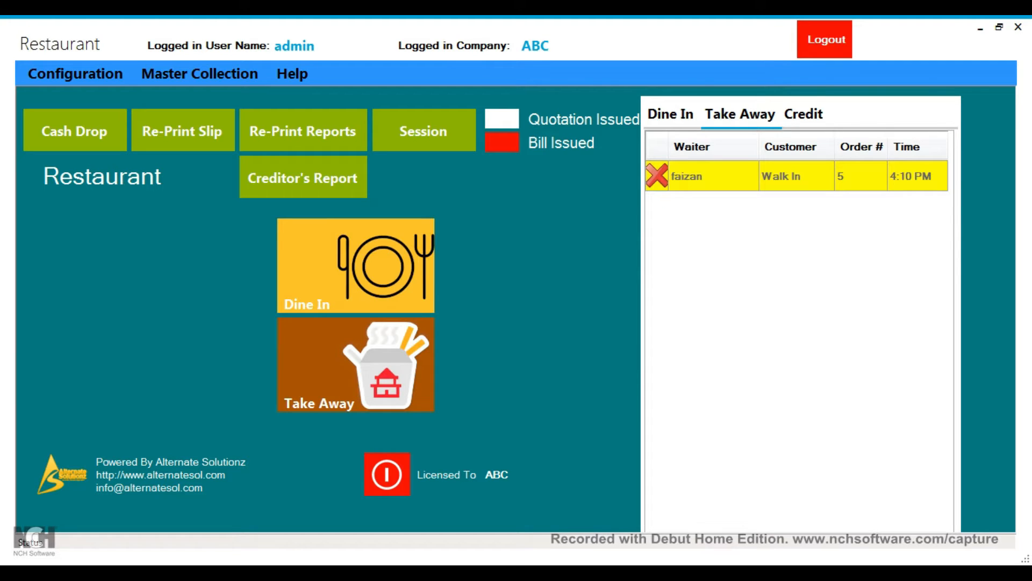
Step: Reprint a past order slip saved as 43.xps, then close the Reprint Receipt list
{"action": "left_click", "coordinate": [195, 133]}
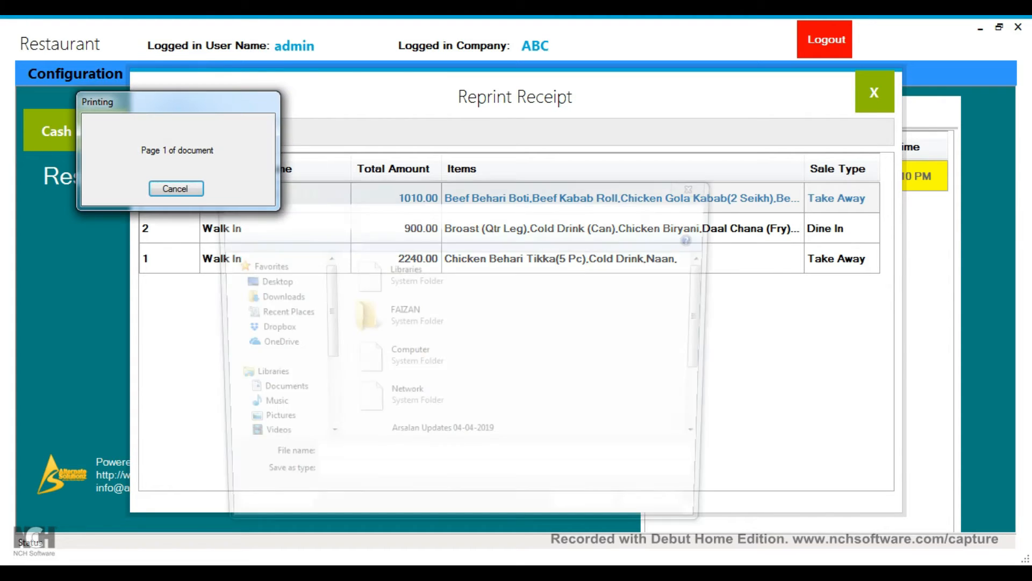
{"action": "left_click", "coordinate": [310, 462]}
{"action": "key", "text": "Delete"}
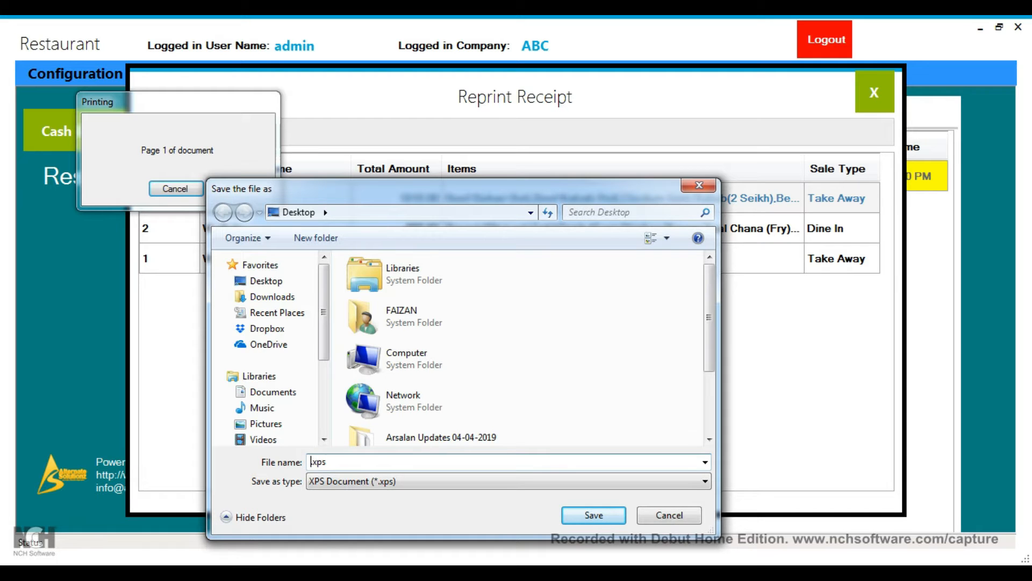
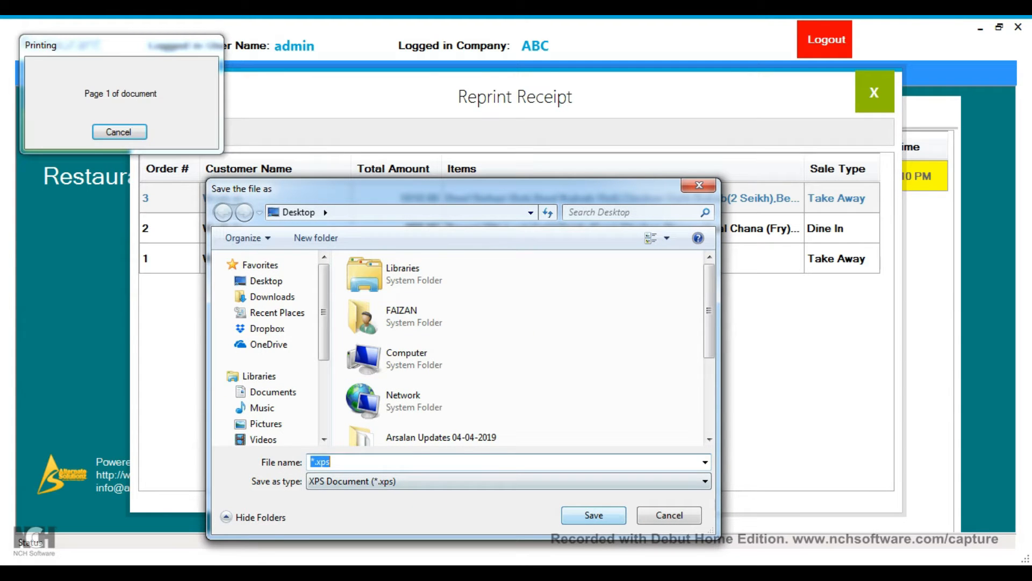
{"action": "left_click", "coordinate": [314, 462]}
{"action": "key", "text": "BackSpace"}
{"action": "type", "text": "43"}
{"action": "key", "text": "Return"}
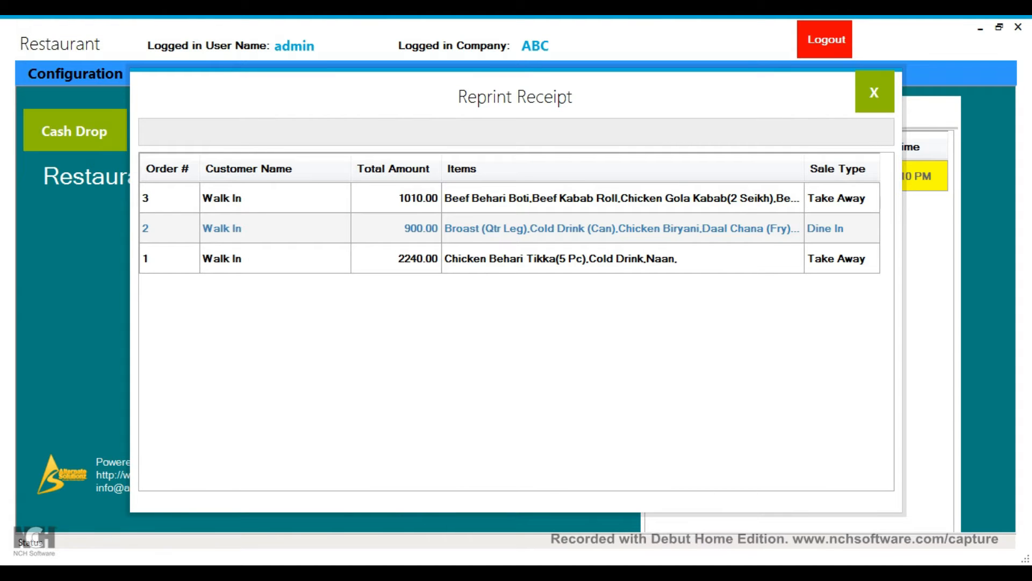
{"action": "key", "text": "Escape"}
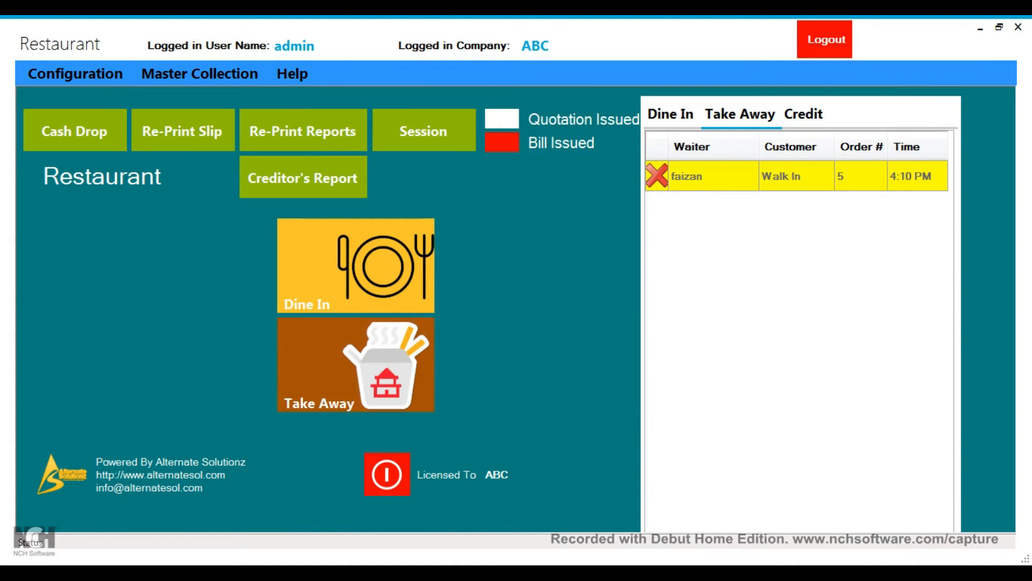
{"action": "left_click", "coordinate": [303, 131]}
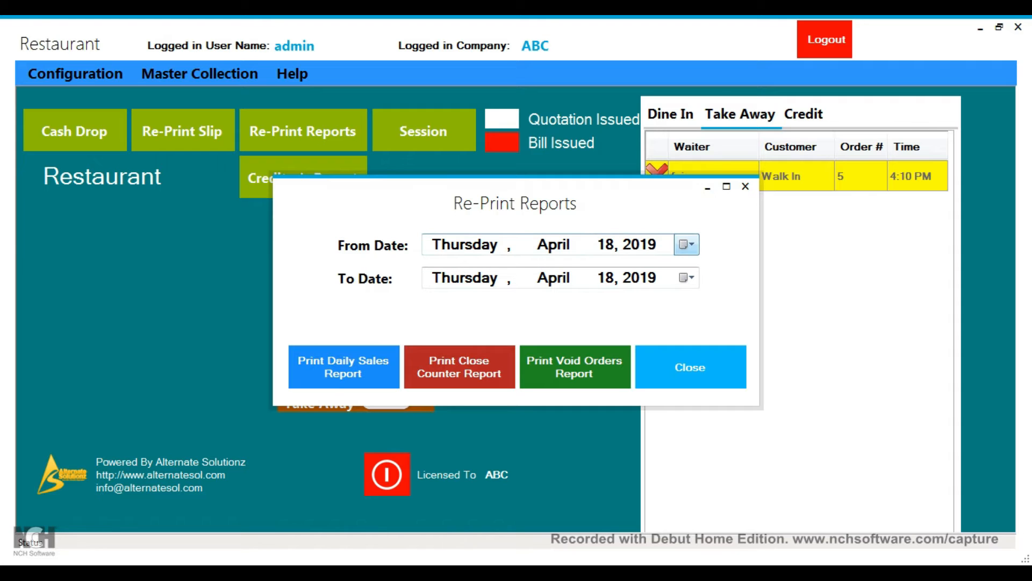
{"action": "left_click", "coordinate": [686, 244]}
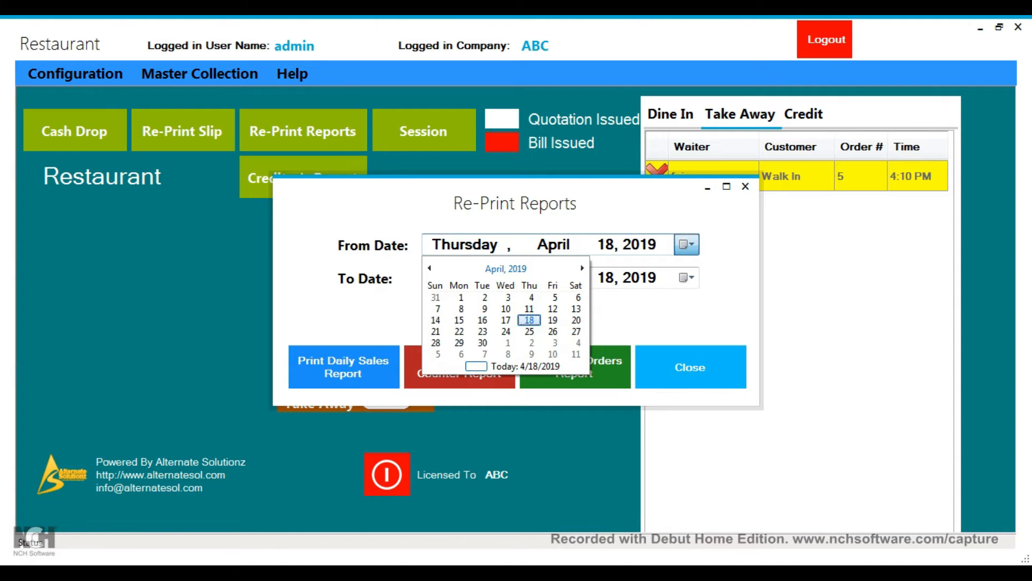
{"action": "left_click", "coordinate": [461, 298]}
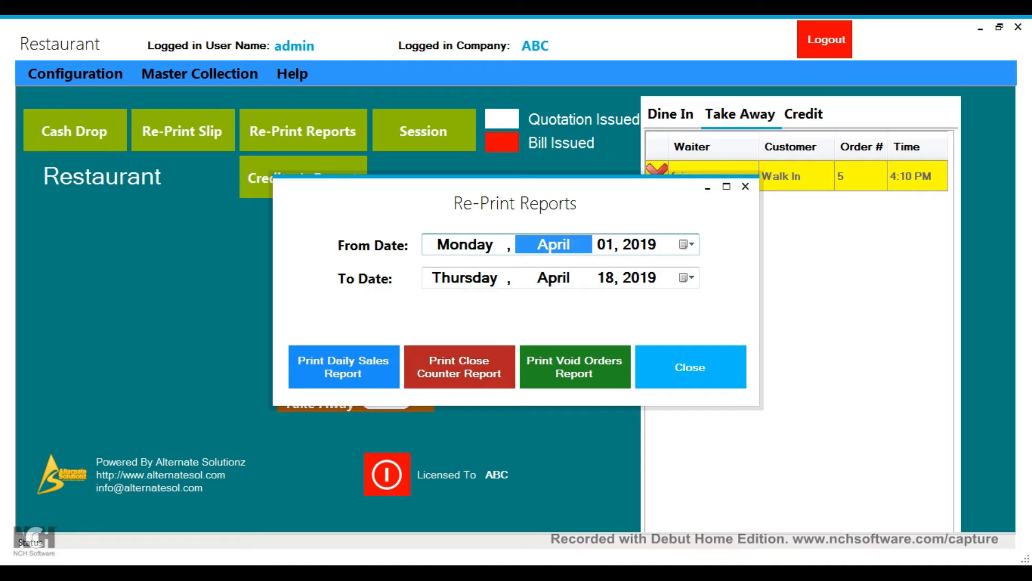
{"action": "left_click", "coordinate": [745, 186]}
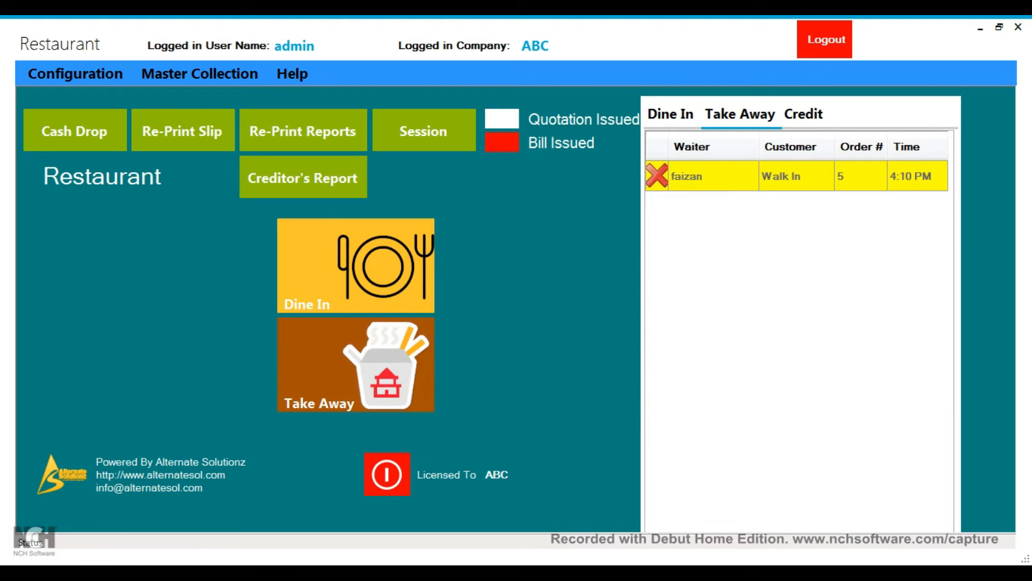
Step: Pick the second customer in the Creditor's Report options, then close the print window
{"action": "left_click", "coordinate": [303, 177]}
{"action": "left_click", "coordinate": [643, 230]}
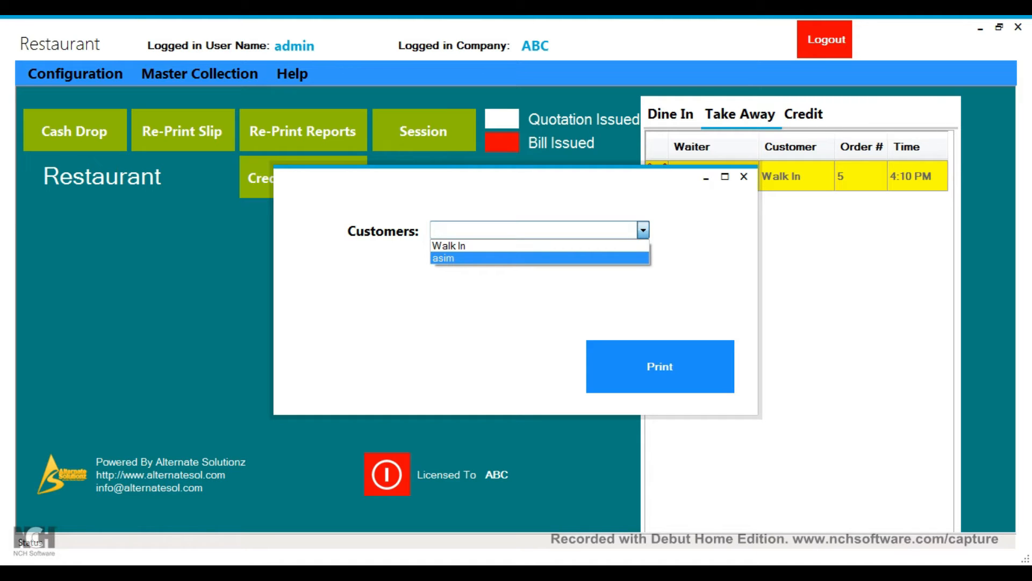
{"action": "key", "text": "Return"}
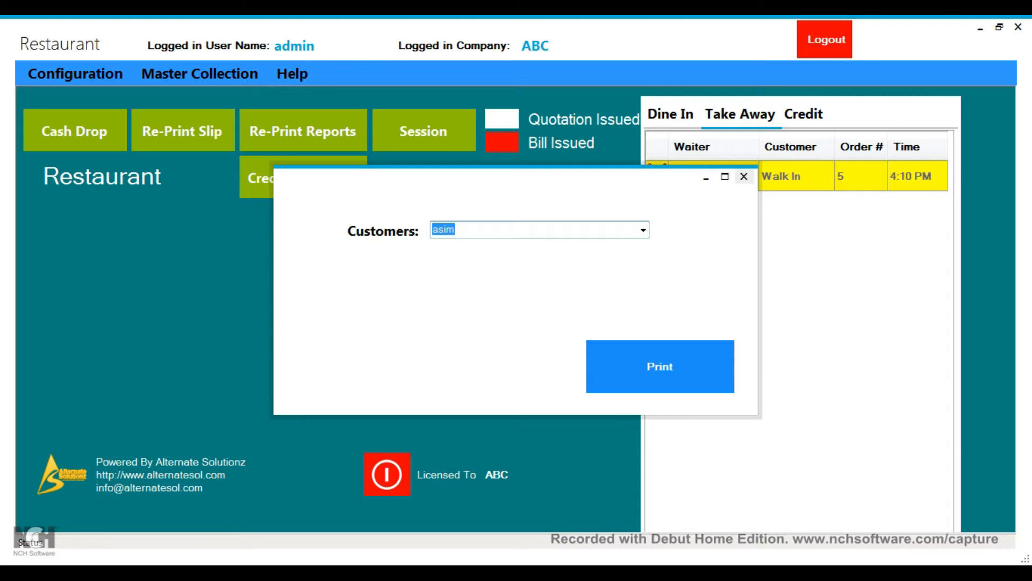
{"action": "left_click", "coordinate": [745, 176]}
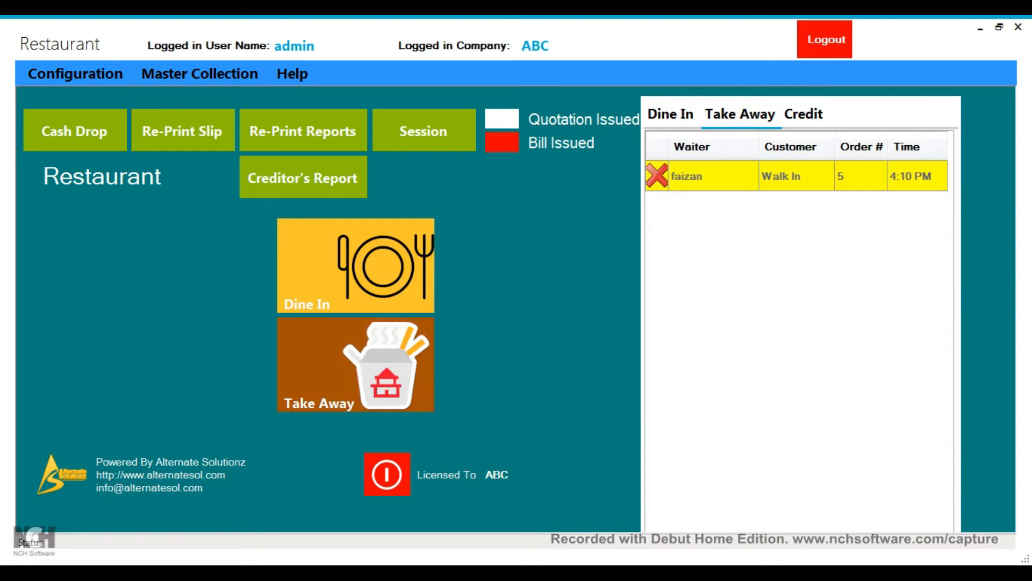
Step: Switch the orders panel to Credit, showing order 4 from 4:03 PM
{"action": "left_click", "coordinate": [804, 115]}
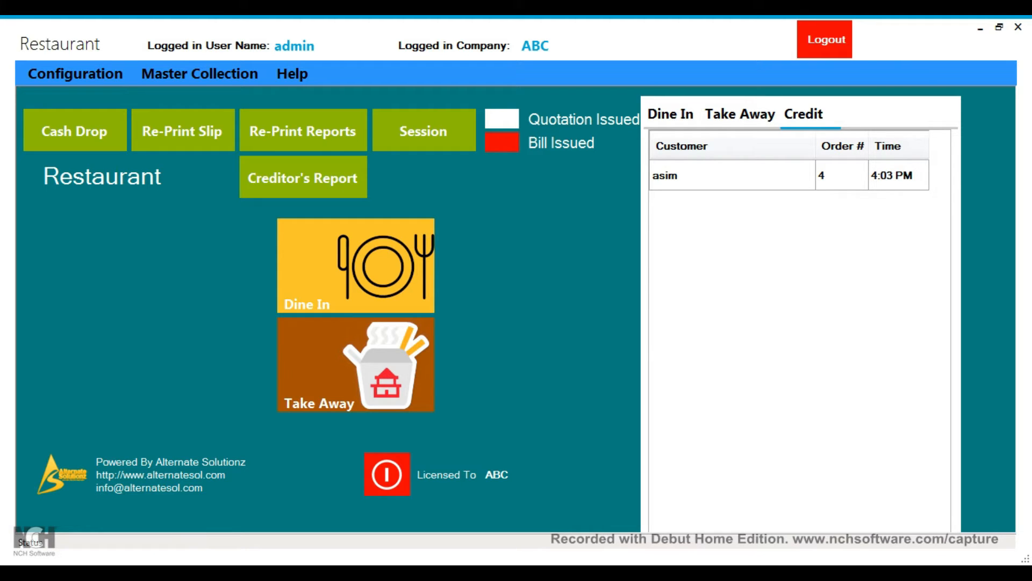
Step: Switch the orders panel to Take Away, showing walk-in order 5 at 4:10 PM
{"action": "left_click", "coordinate": [740, 114]}
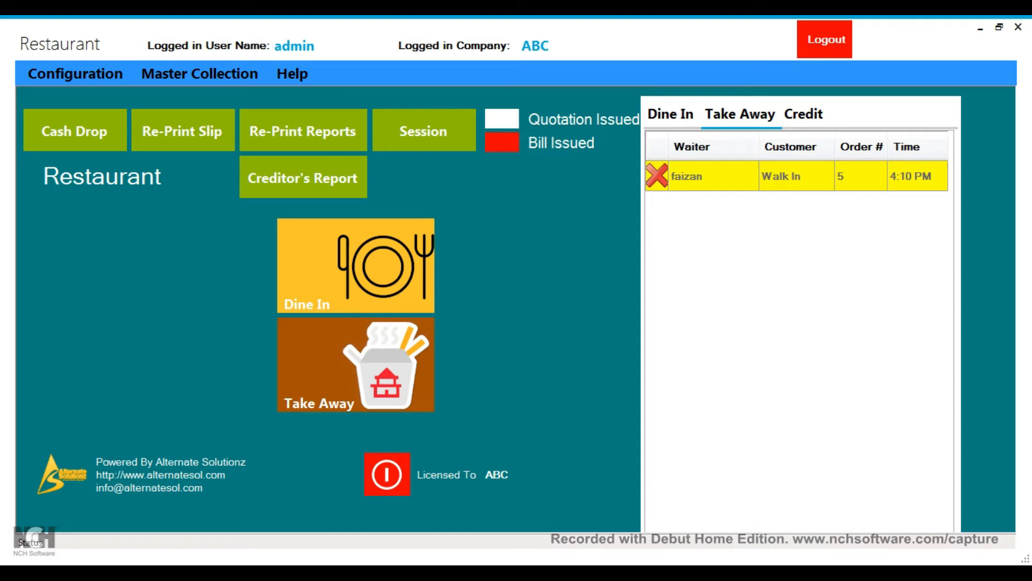
Step: Show the Dine In list with Table 4's order 6, then bring up the Session window
{"action": "left_click", "coordinate": [671, 114]}
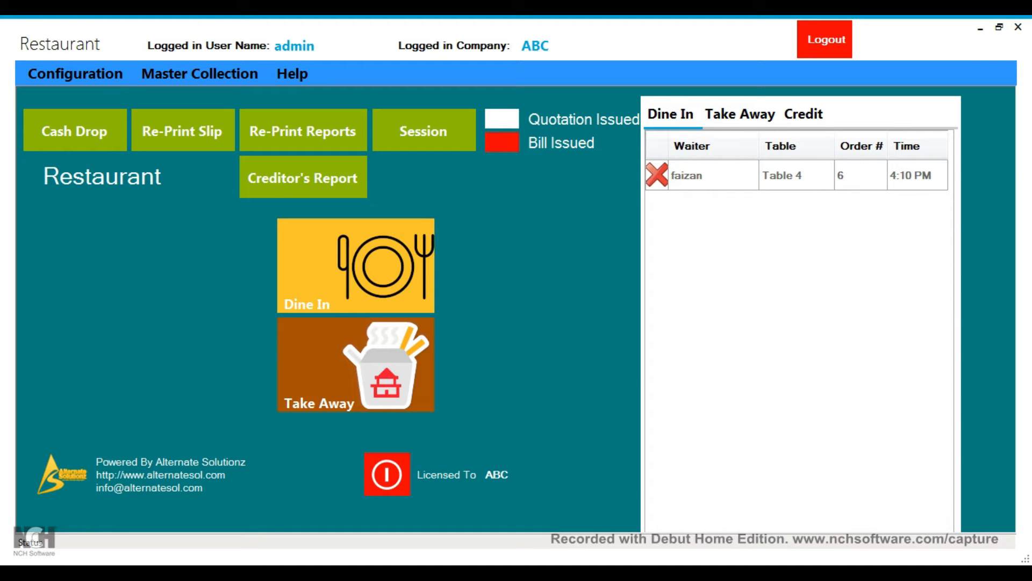
{"action": "left_click", "coordinate": [432, 132]}
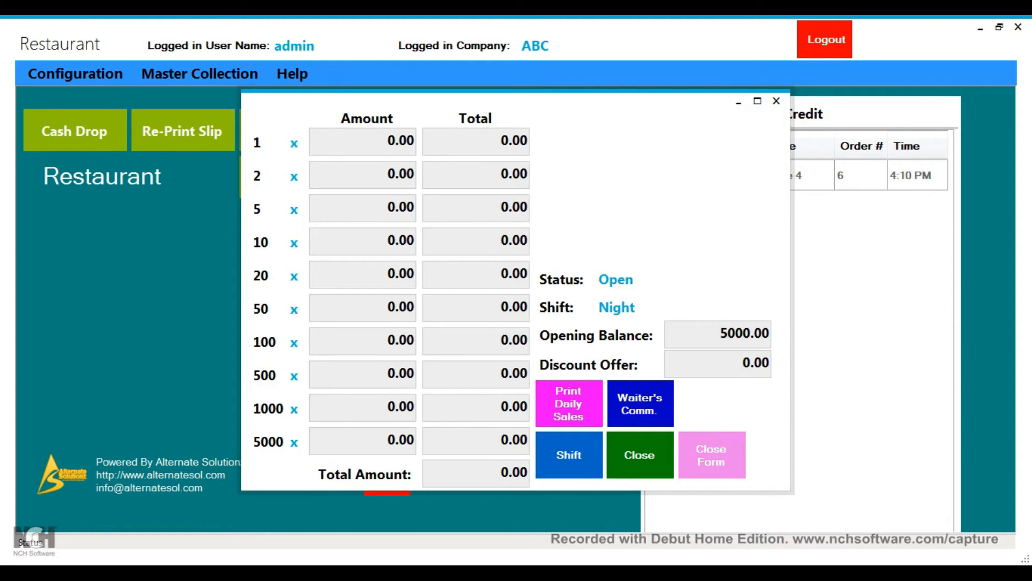
Step: Inspect the Shift choices and 5000.00 opening balance unchanged, then close the Session window
{"action": "left_click", "coordinate": [569, 455]}
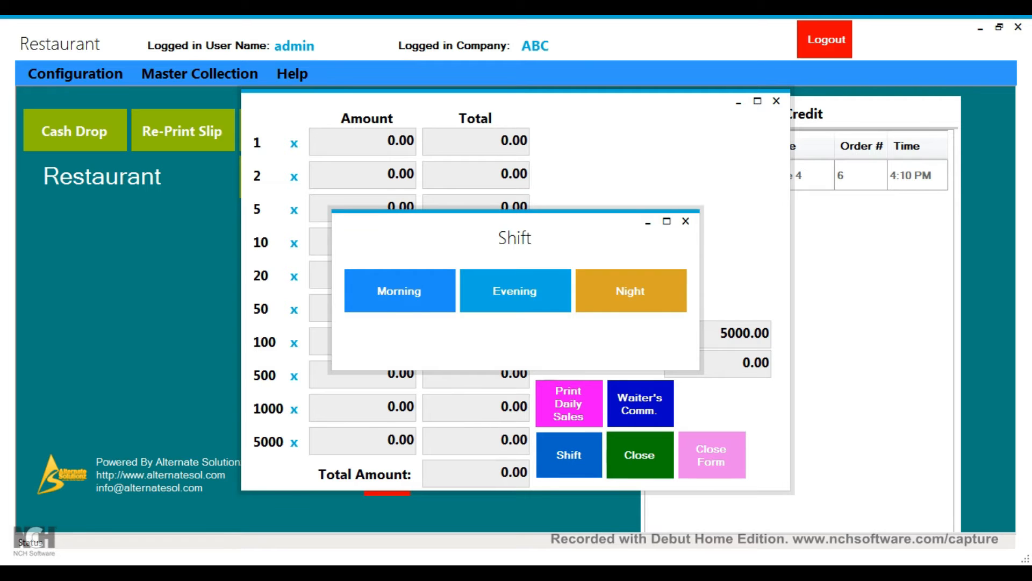
{"action": "left_click", "coordinate": [686, 221]}
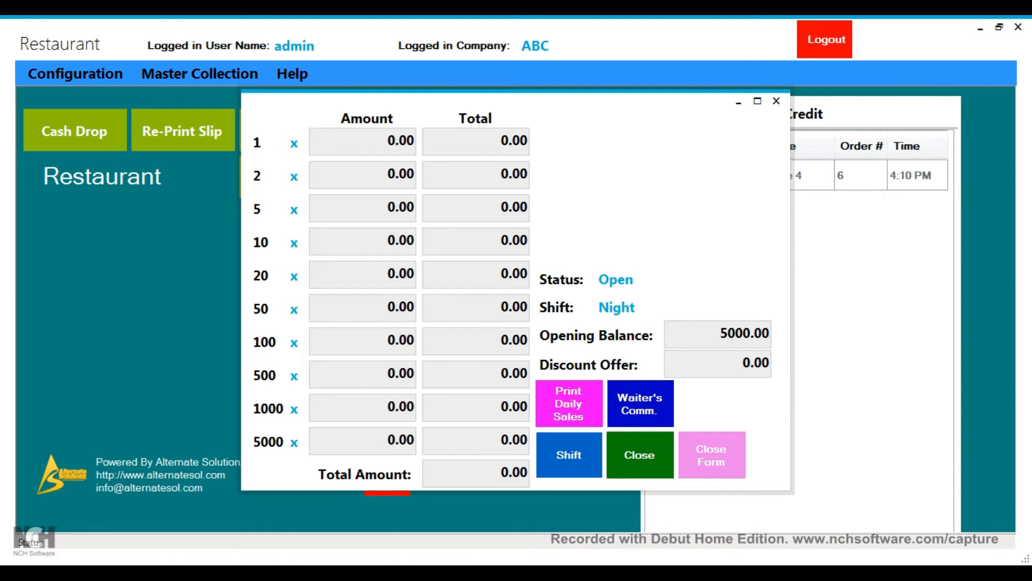
{"action": "double_click", "coordinate": [745, 333]}
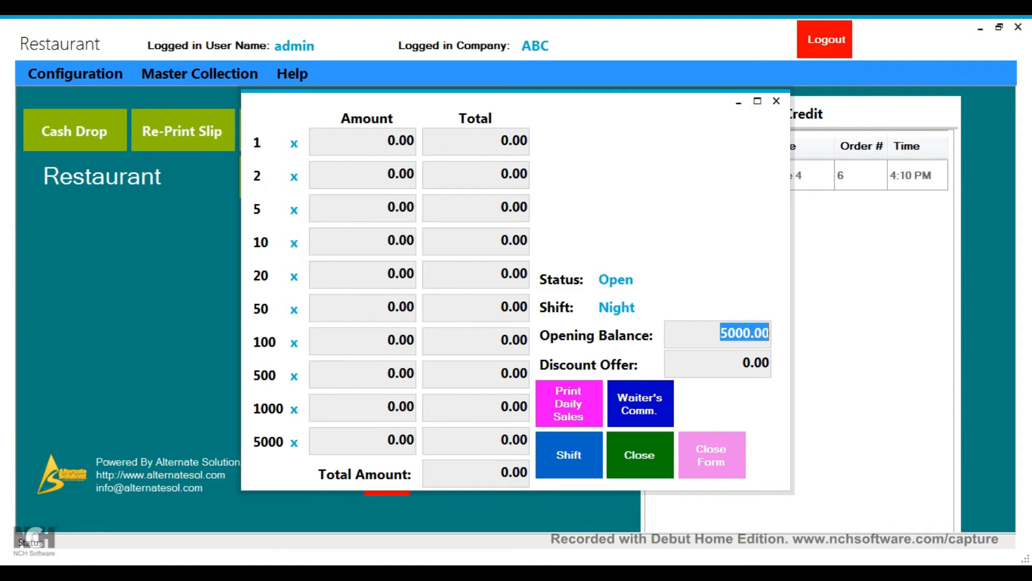
{"action": "left_click", "coordinate": [719, 333]}
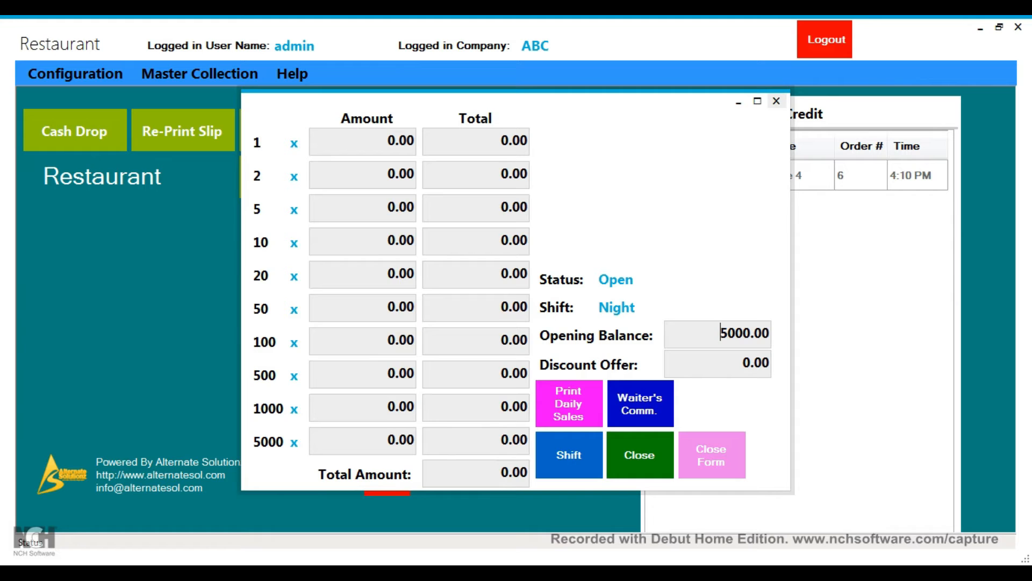
{"action": "left_click", "coordinate": [776, 101]}
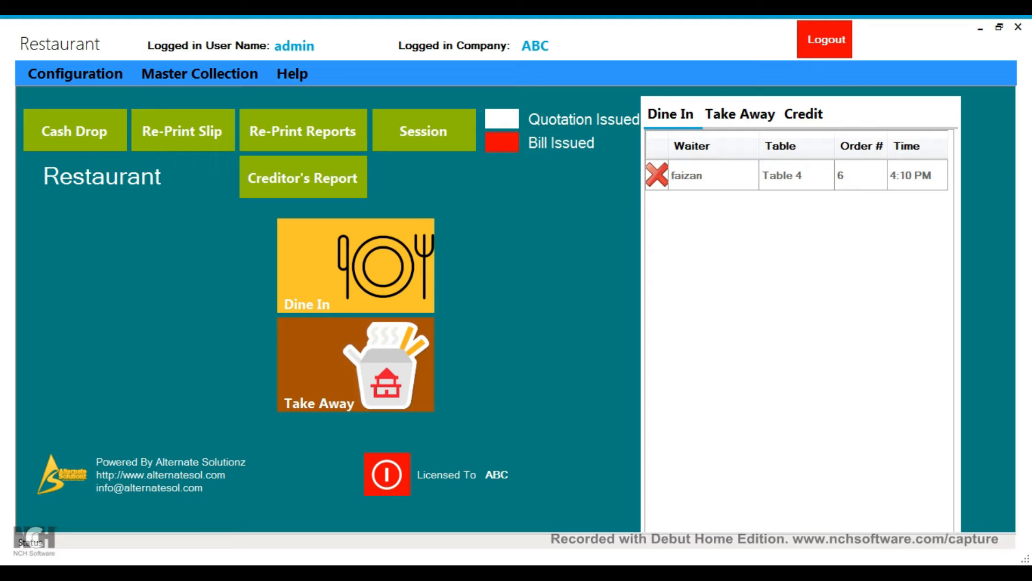
Step: Start a dine-in order from the tables page and assign the first listed waiter
{"action": "left_click", "coordinate": [356, 266]}
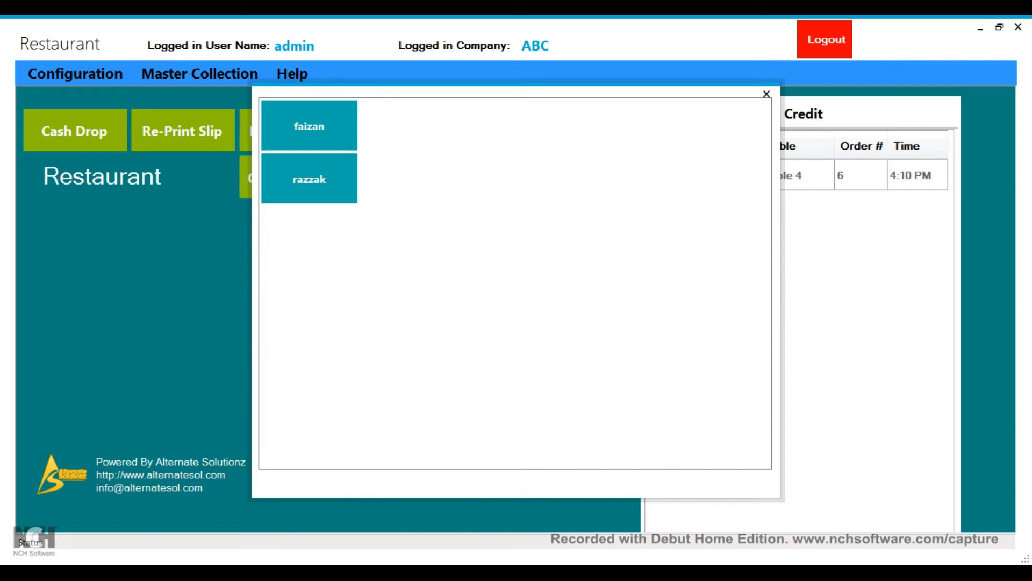
{"action": "left_click", "coordinate": [200, 74]}
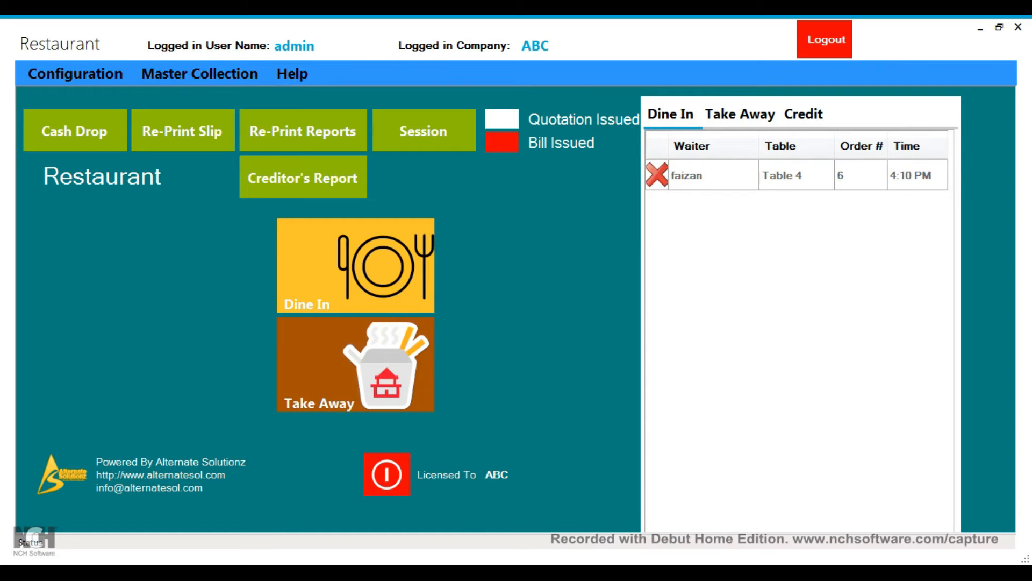
{"action": "left_click", "coordinate": [200, 74]}
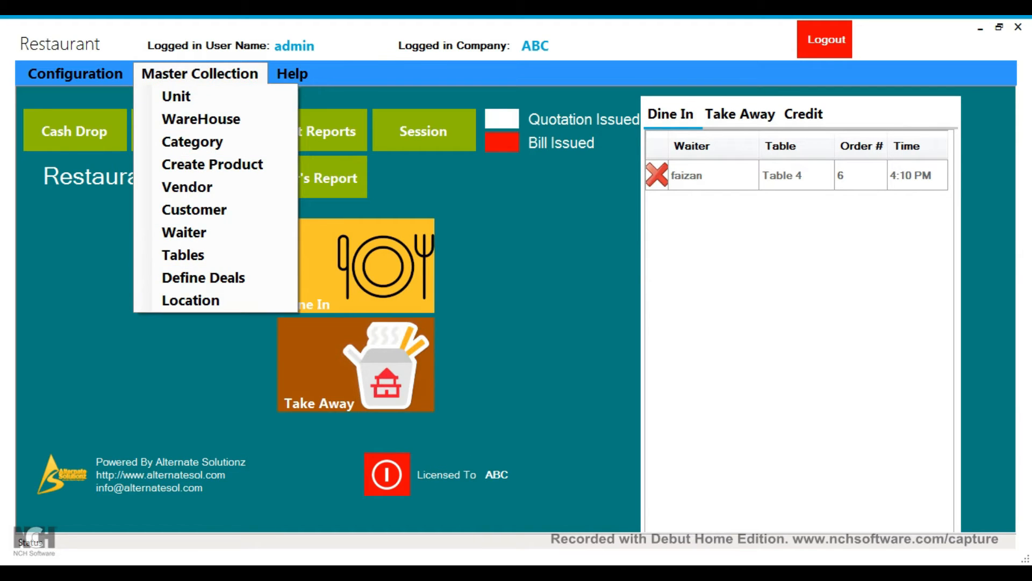
{"action": "left_click", "coordinate": [395, 573]}
{"action": "left_click", "coordinate": [478, 506]}
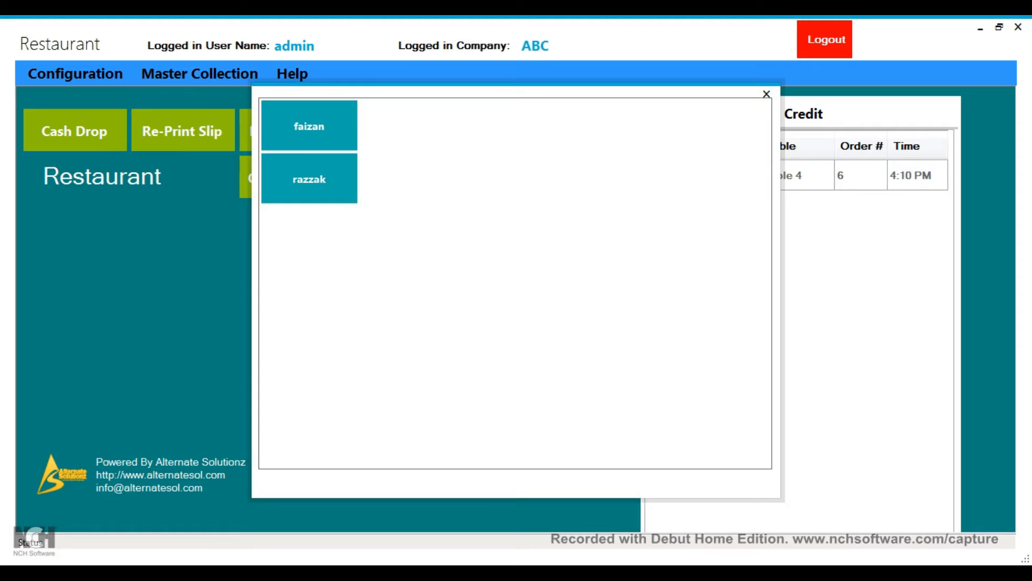
{"action": "left_click", "coordinate": [309, 126]}
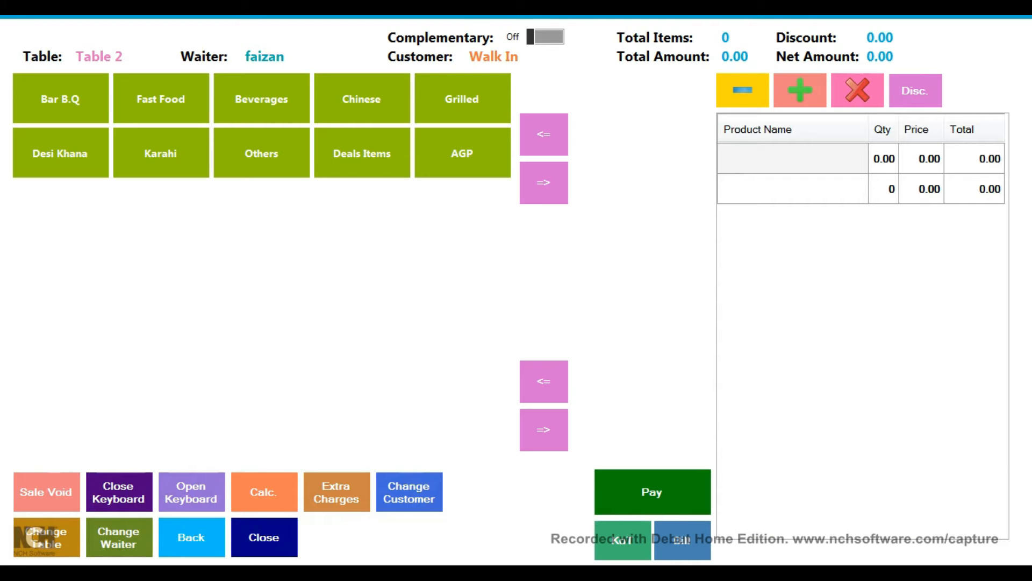
Step: Add two Broast (Qtr Leg) from the Fast Food products
{"action": "left_click", "coordinate": [161, 99]}
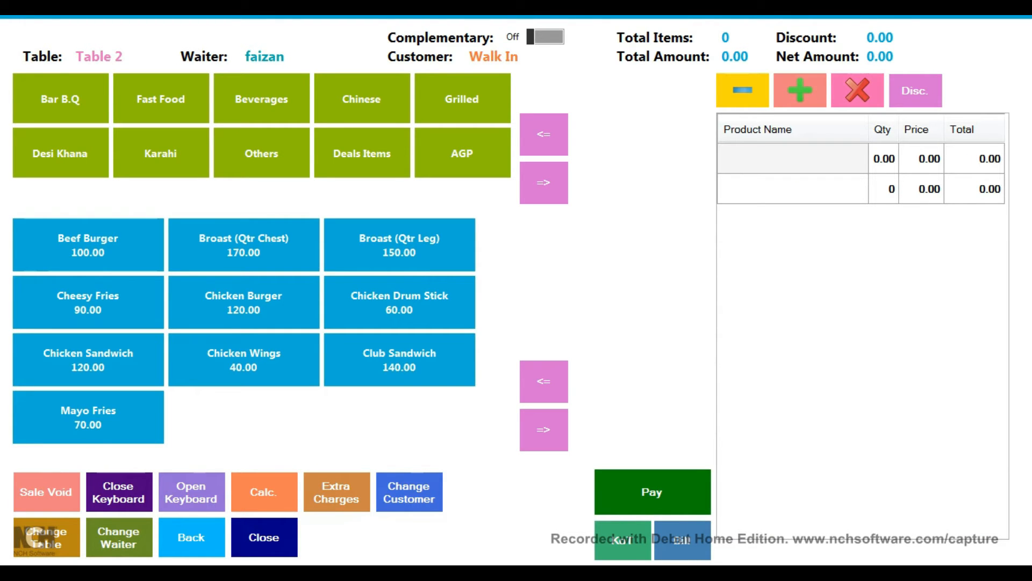
{"action": "left_click", "coordinate": [543, 429]}
{"action": "left_click", "coordinate": [543, 381]}
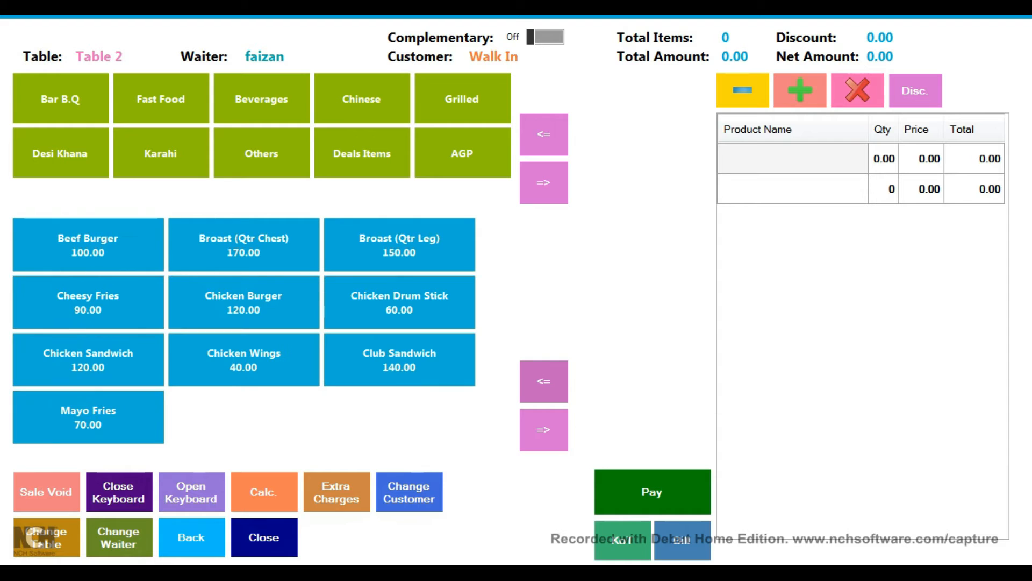
{"action": "left_click", "coordinate": [544, 429]}
{"action": "left_click", "coordinate": [544, 381]}
{"action": "left_click", "coordinate": [543, 429]}
{"action": "left_click", "coordinate": [543, 380]}
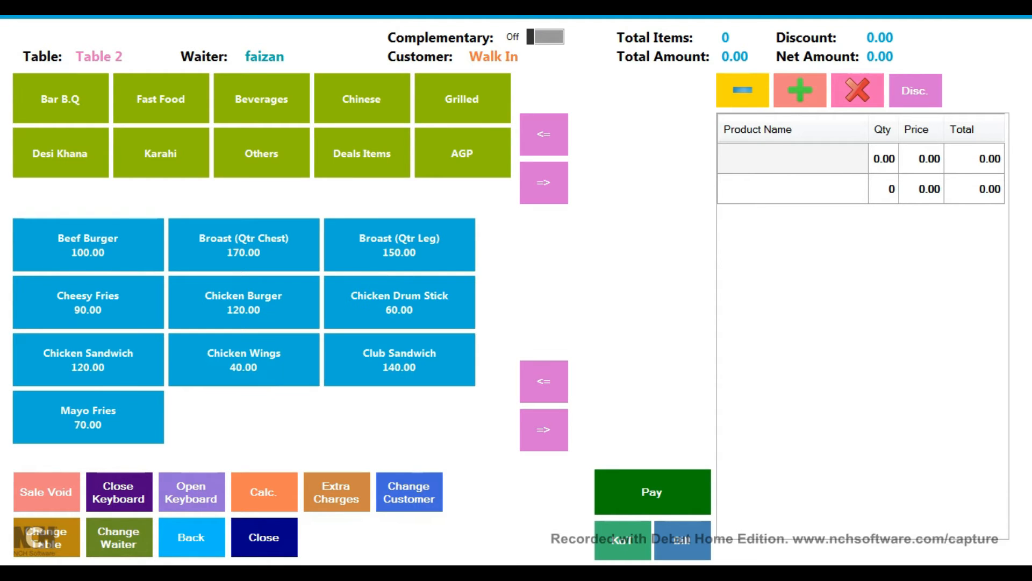
{"action": "left_click", "coordinate": [399, 245]}
{"action": "left_click", "coordinate": [399, 245]}
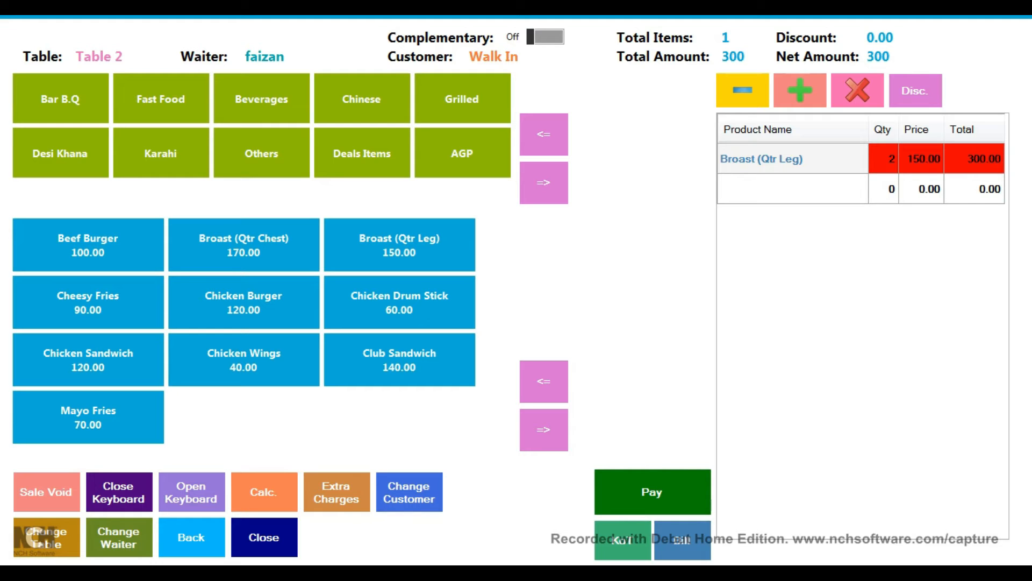
{"action": "left_click", "coordinate": [544, 182]}
Step: Add a half Mutton Karahi, five Garlic Naan and a Chappati
{"action": "left_click", "coordinate": [161, 154]}
{"action": "left_click", "coordinate": [544, 429]}
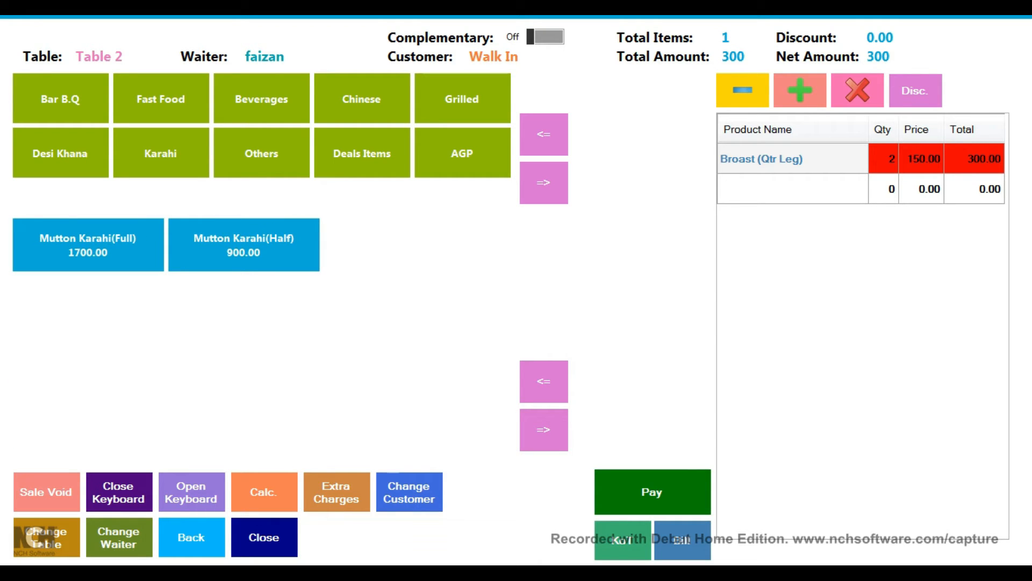
{"action": "left_click", "coordinate": [244, 245]}
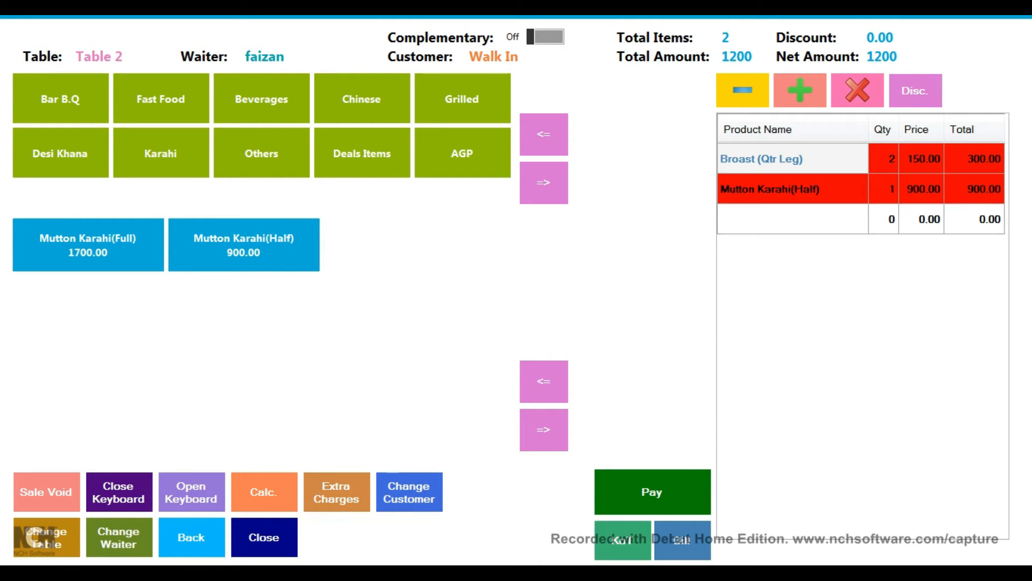
{"action": "left_click", "coordinate": [261, 99]}
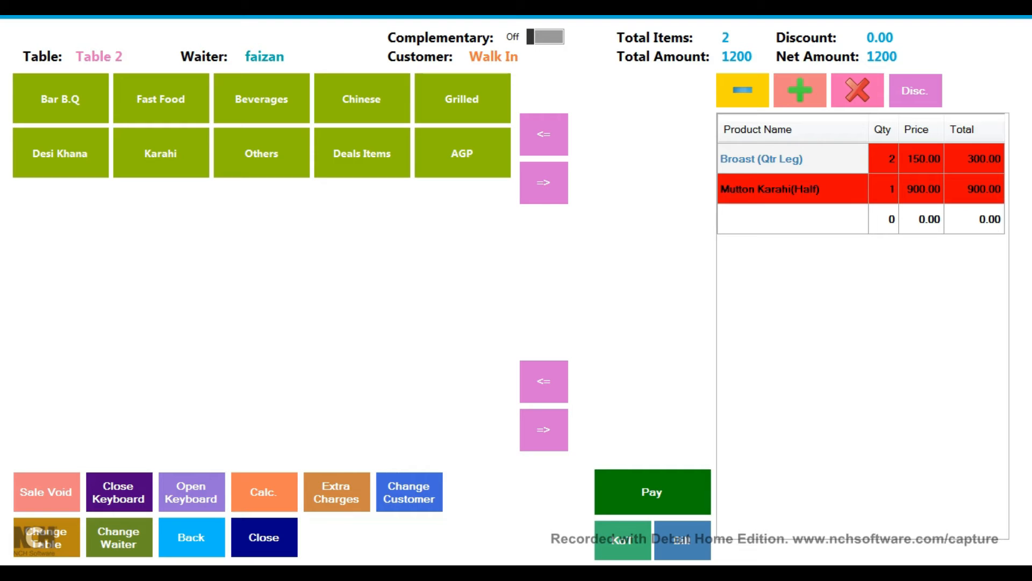
{"action": "left_click", "coordinate": [544, 381]}
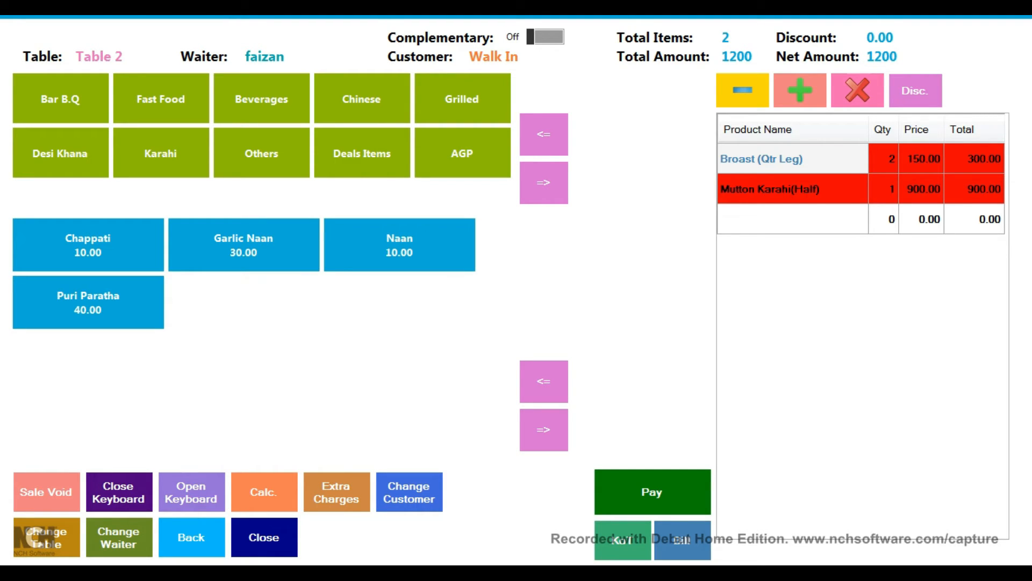
{"action": "left_click", "coordinate": [244, 245]}
{"action": "left_click", "coordinate": [244, 244]}
{"action": "left_click", "coordinate": [243, 244]}
{"action": "left_click", "coordinate": [244, 245]}
{"action": "left_click", "coordinate": [243, 244]}
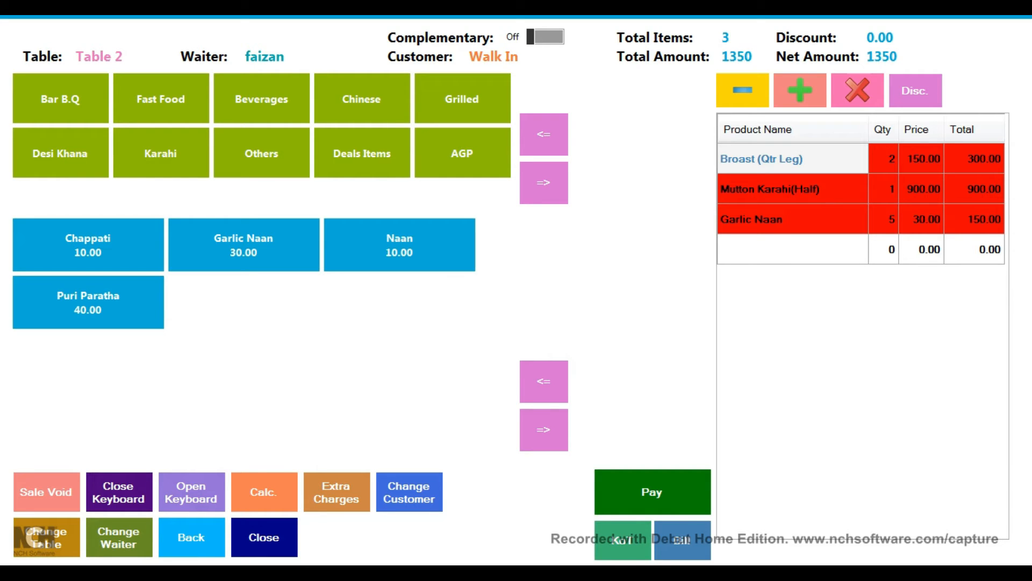
{"action": "left_click", "coordinate": [88, 245]}
{"action": "left_click", "coordinate": [89, 245]}
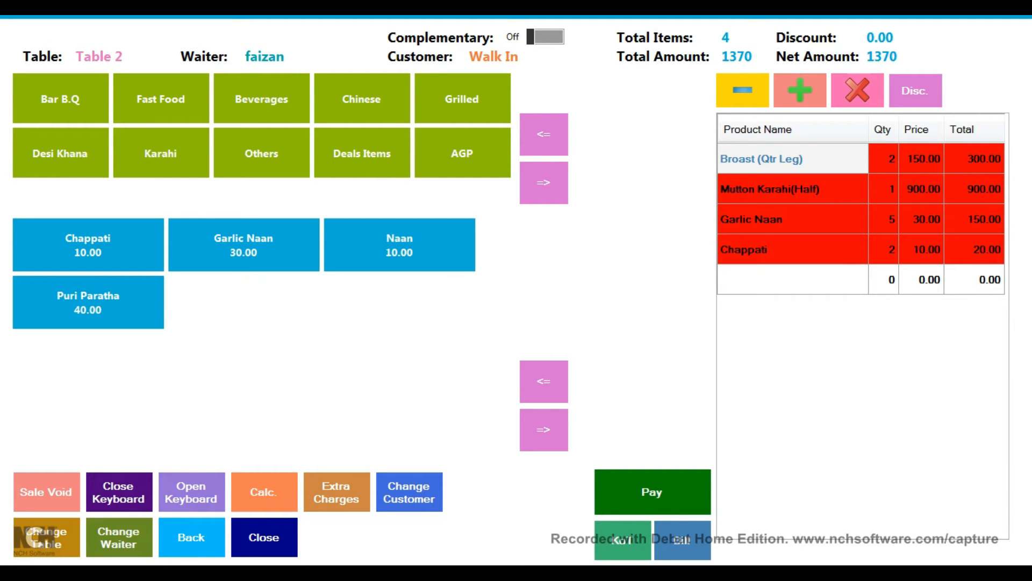
Step: Add three Cold Drinks from the Beverages products
{"action": "left_click", "coordinate": [261, 99]}
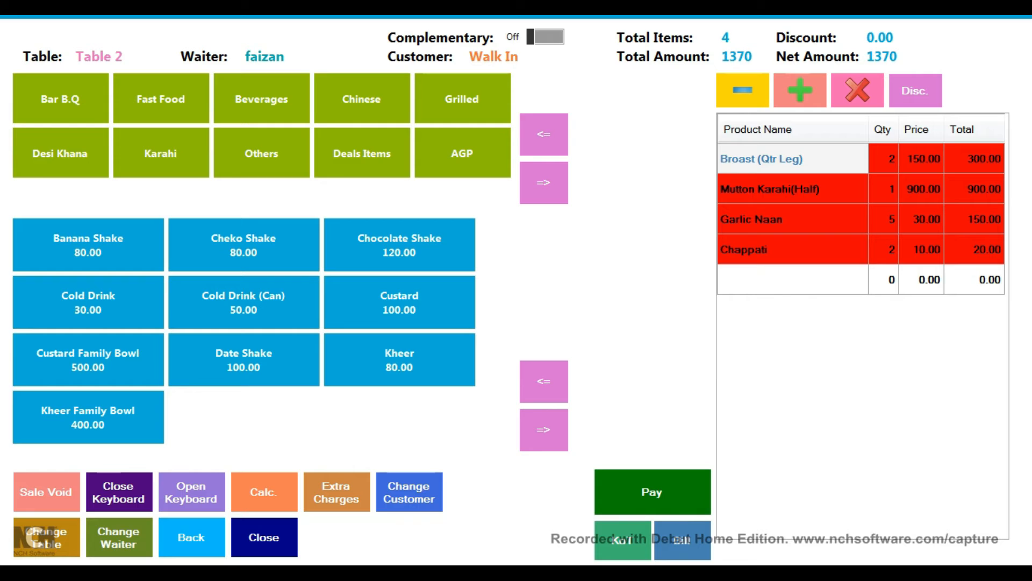
{"action": "left_click", "coordinate": [88, 303]}
{"action": "left_click", "coordinate": [88, 302]}
{"action": "left_click", "coordinate": [88, 303]}
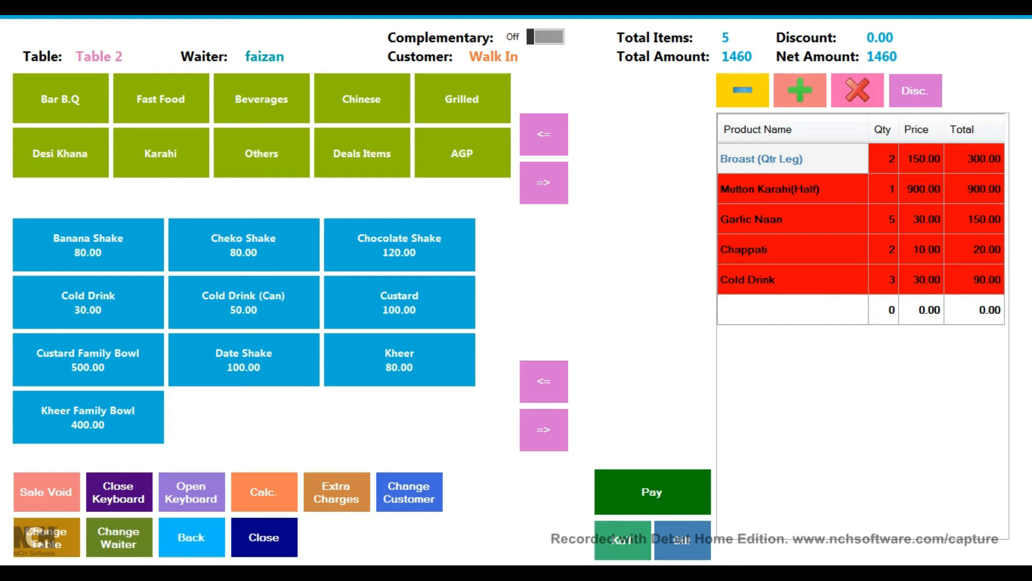
{"action": "left_click", "coordinate": [792, 279]}
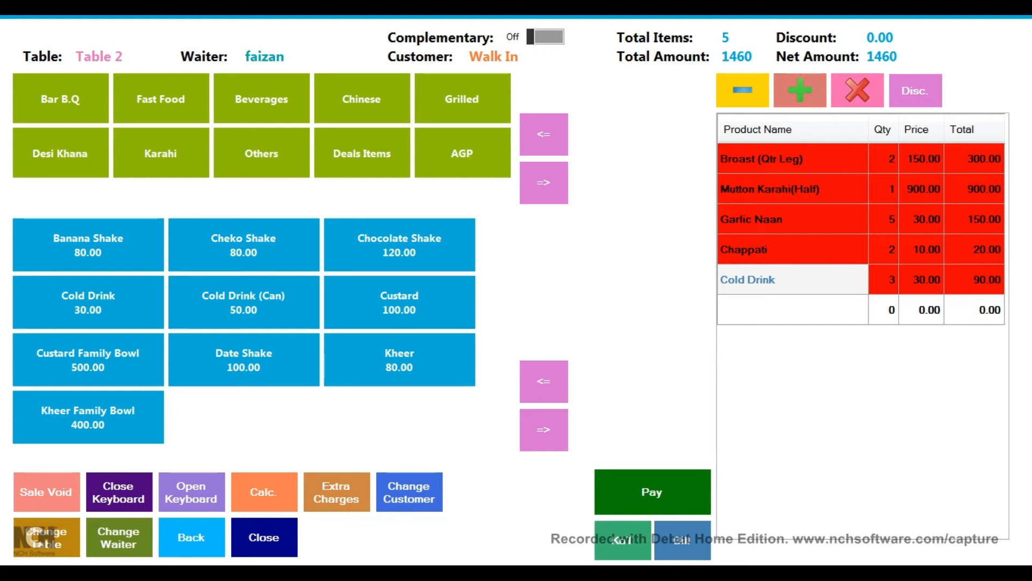
{"action": "left_click", "coordinate": [800, 90]}
{"action": "left_click", "coordinate": [800, 90]}
{"action": "left_click", "coordinate": [743, 91]}
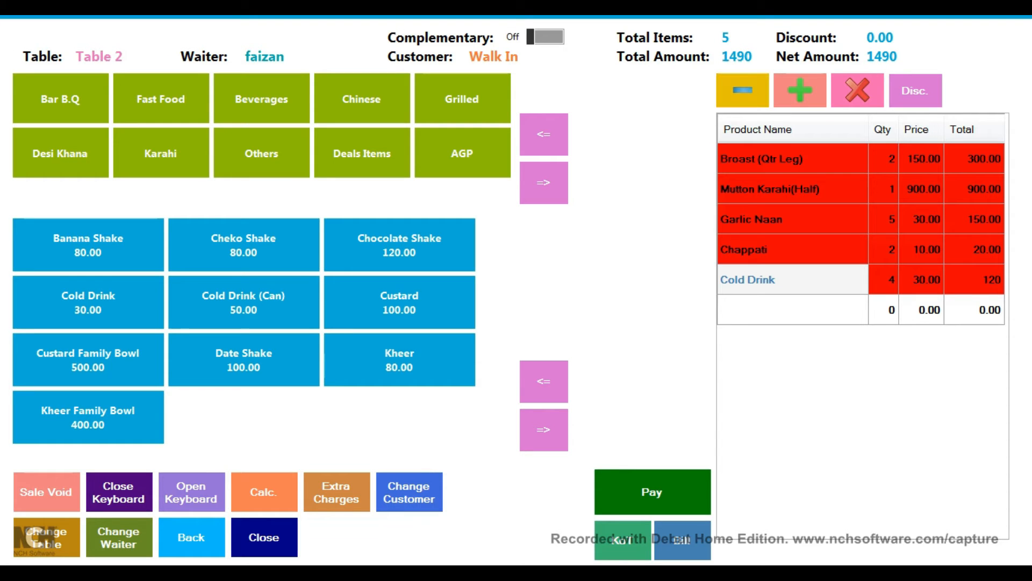
{"action": "left_click", "coordinate": [743, 91]}
Step: Leave Chappati at 2 and raise the Cold Drink quantity to 7
{"action": "left_click", "coordinate": [792, 250]}
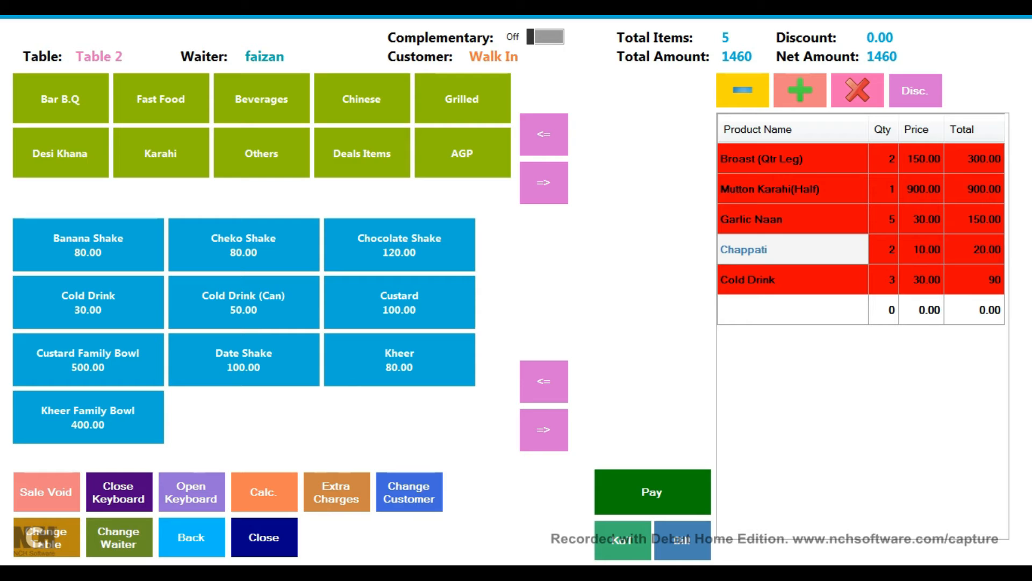
{"action": "left_click", "coordinate": [800, 90]}
{"action": "left_click", "coordinate": [743, 91]}
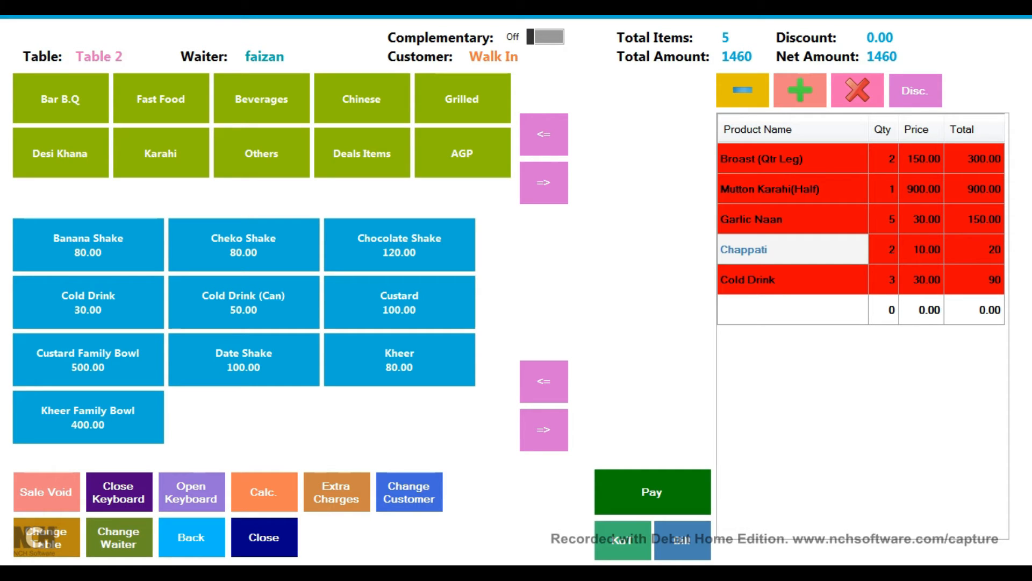
{"action": "left_click", "coordinate": [794, 280]}
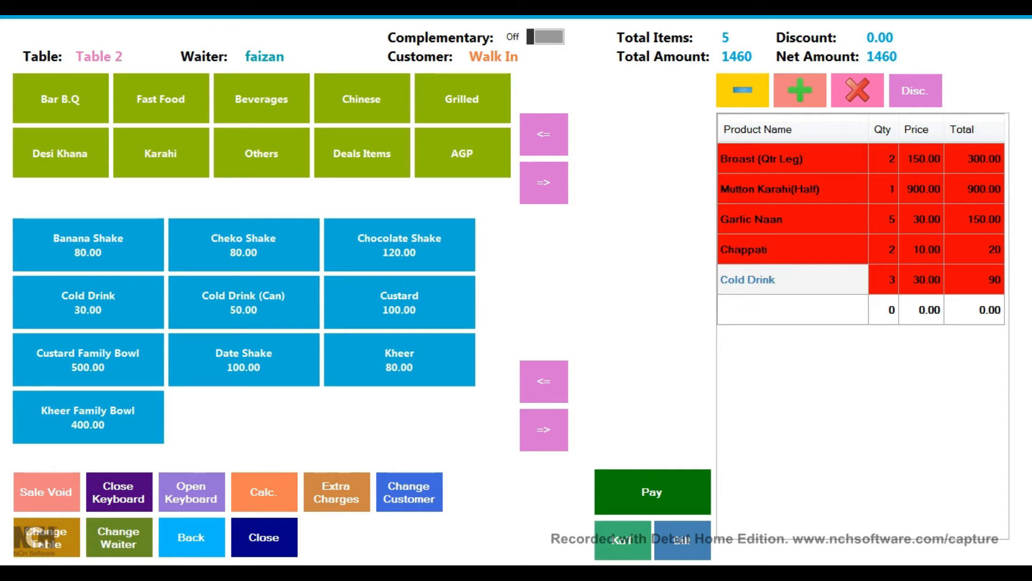
{"action": "left_click", "coordinate": [800, 90]}
{"action": "left_click", "coordinate": [800, 91]}
{"action": "left_click", "coordinate": [800, 90]}
{"action": "left_click", "coordinate": [800, 90]}
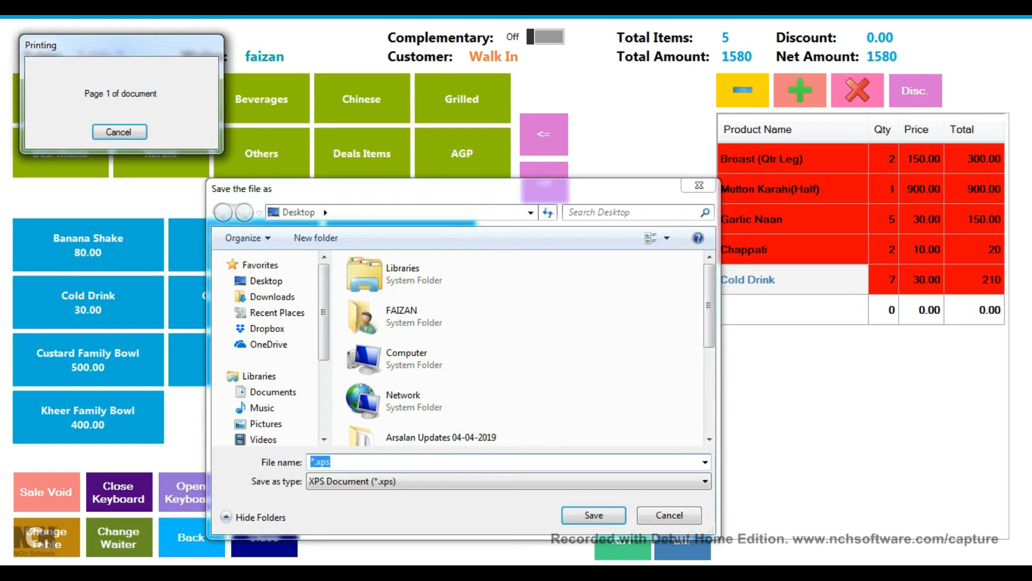
Step: Save the updated Table 2 order slip under the file name 333.xps
{"action": "left_click", "coordinate": [315, 462]}
{"action": "key", "text": "BackSpace"}
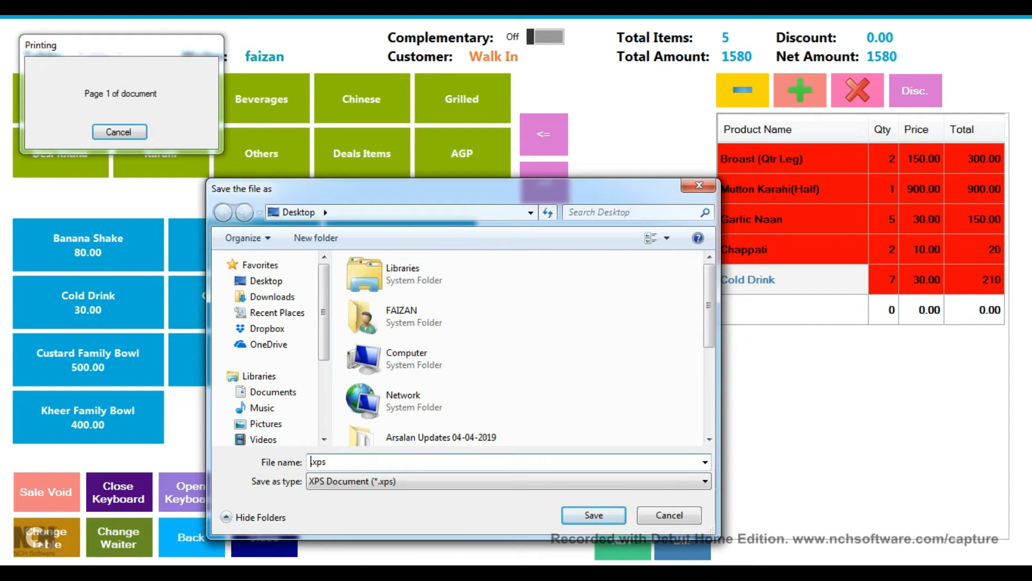
{"action": "type", "text": "333"}
{"action": "key", "text": "Return"}
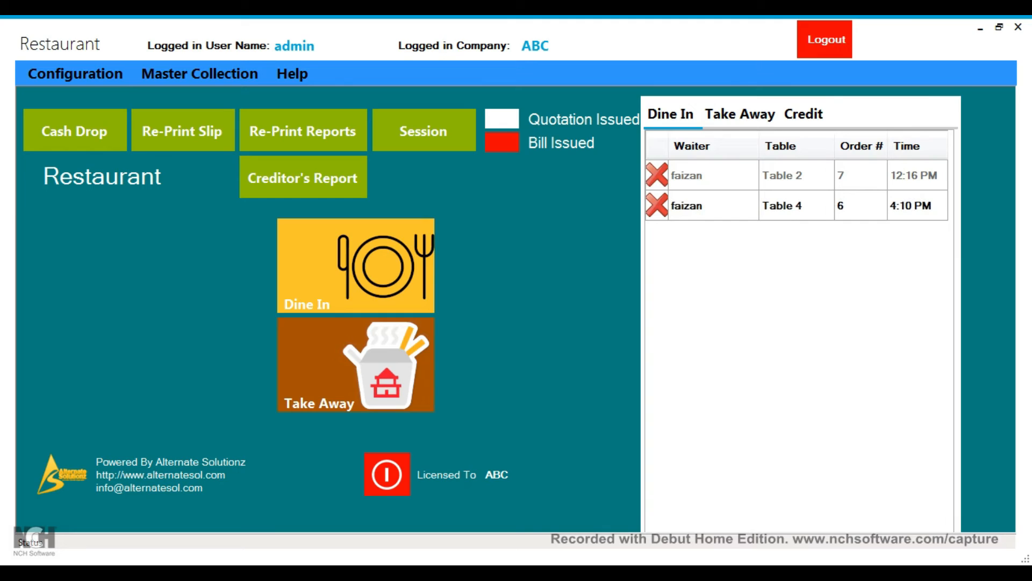
Step: Issue Table 4's 1800.00 bill and save it as 111.xps
{"action": "left_click", "coordinate": [782, 205]}
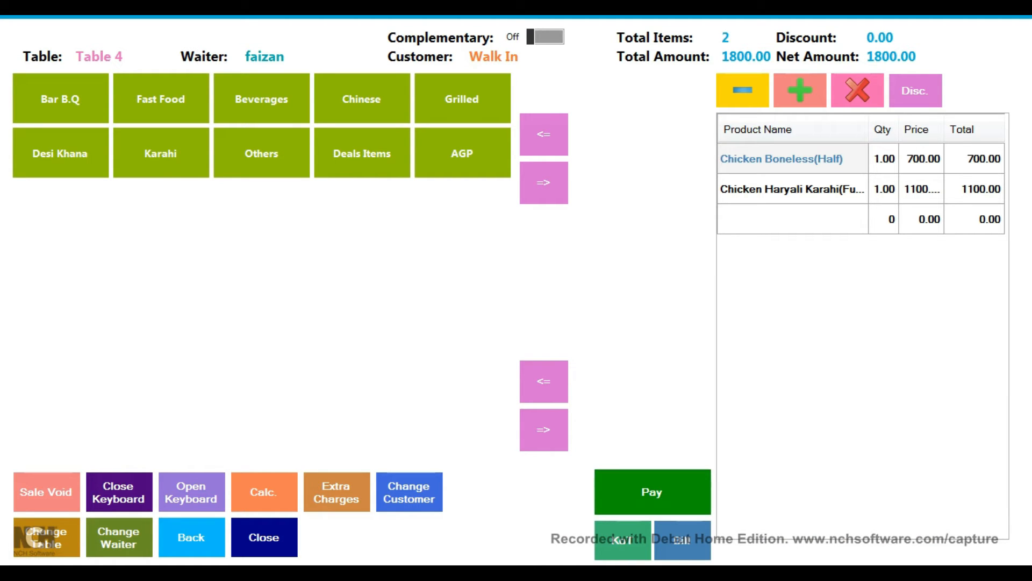
{"action": "left_click", "coordinate": [682, 539]}
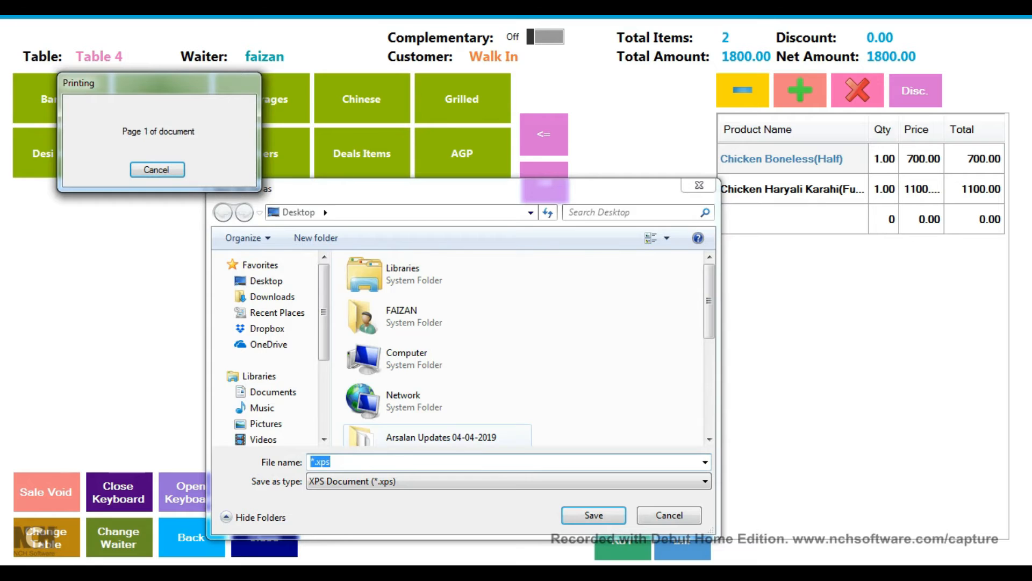
{"action": "left_click", "coordinate": [315, 462]}
{"action": "key", "text": "BackSpace"}
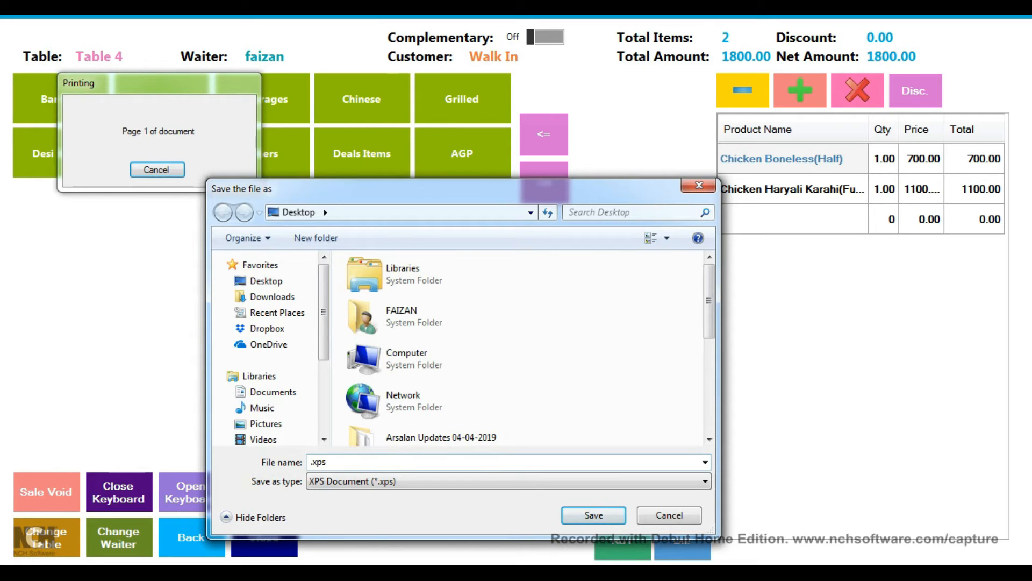
{"action": "type", "text": "111"}
{"action": "key", "text": "Return"}
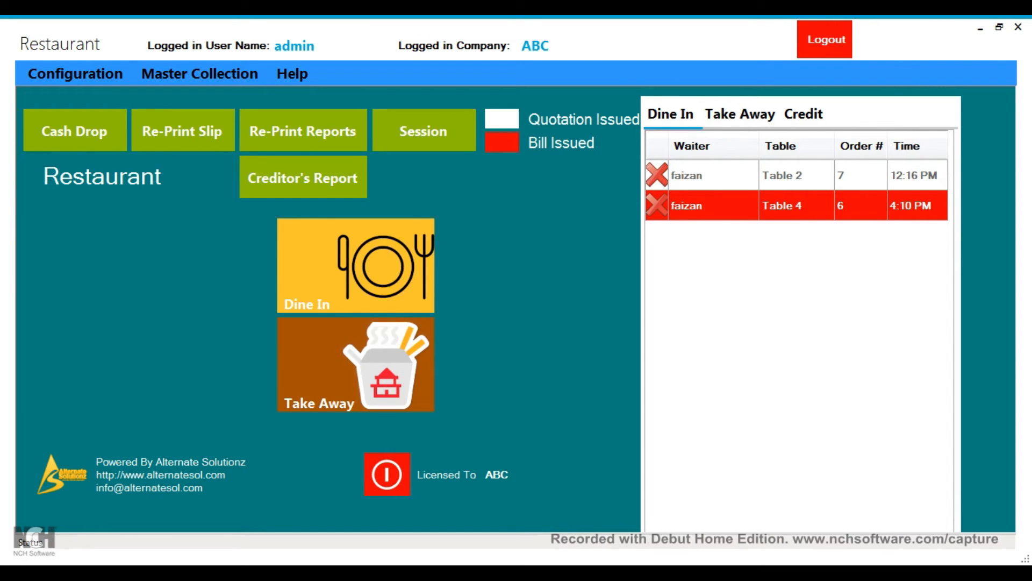
Step: Settle Table 4's bill with 2000 received, leaving 200 change
{"action": "left_click", "coordinate": [797, 205]}
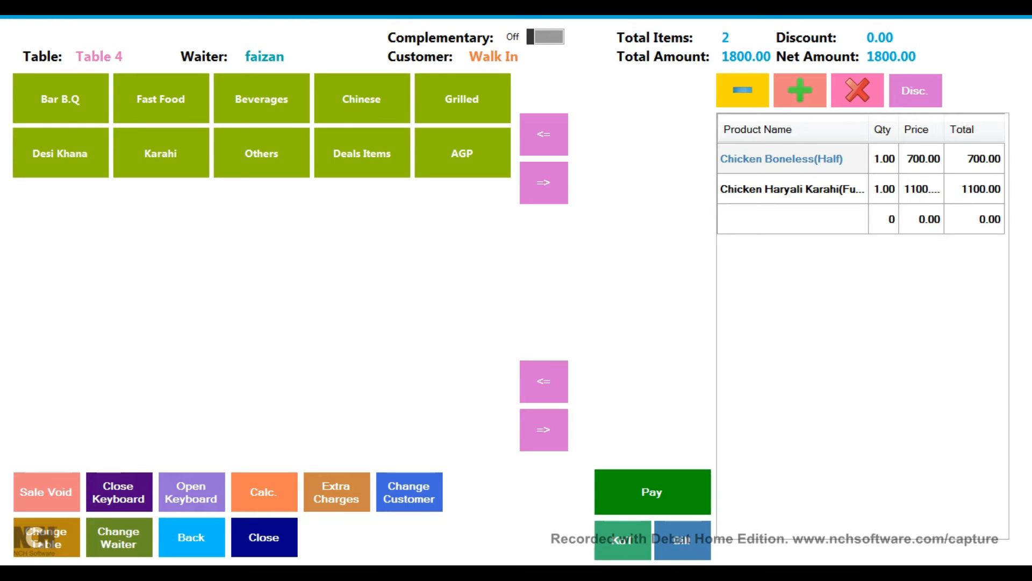
{"action": "left_click", "coordinate": [652, 491]}
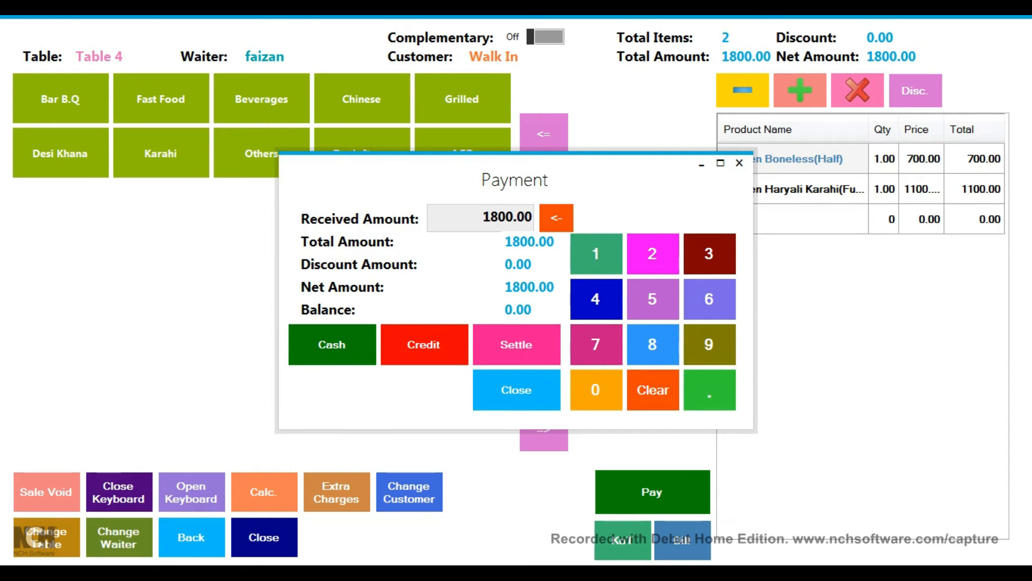
{"action": "left_click", "coordinate": [652, 253]}
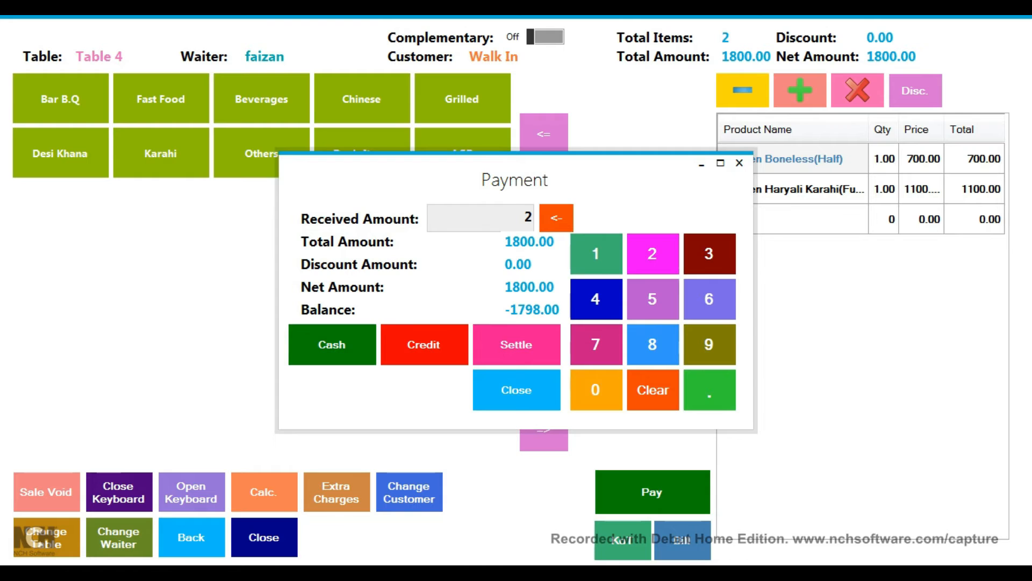
{"action": "left_click", "coordinate": [595, 390]}
{"action": "left_click", "coordinate": [595, 390]}
{"action": "left_click", "coordinate": [595, 389]}
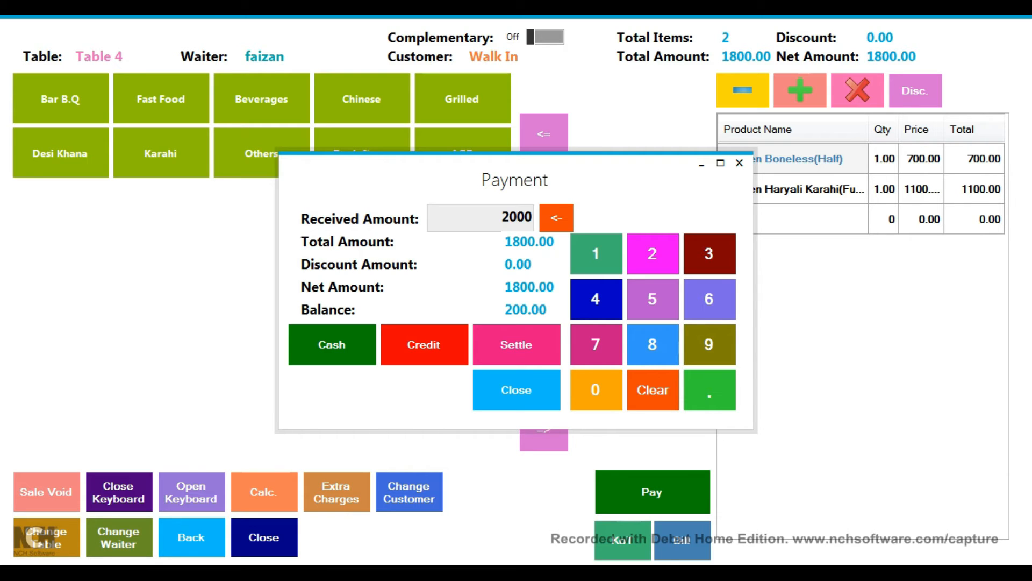
{"action": "left_click", "coordinate": [516, 344]}
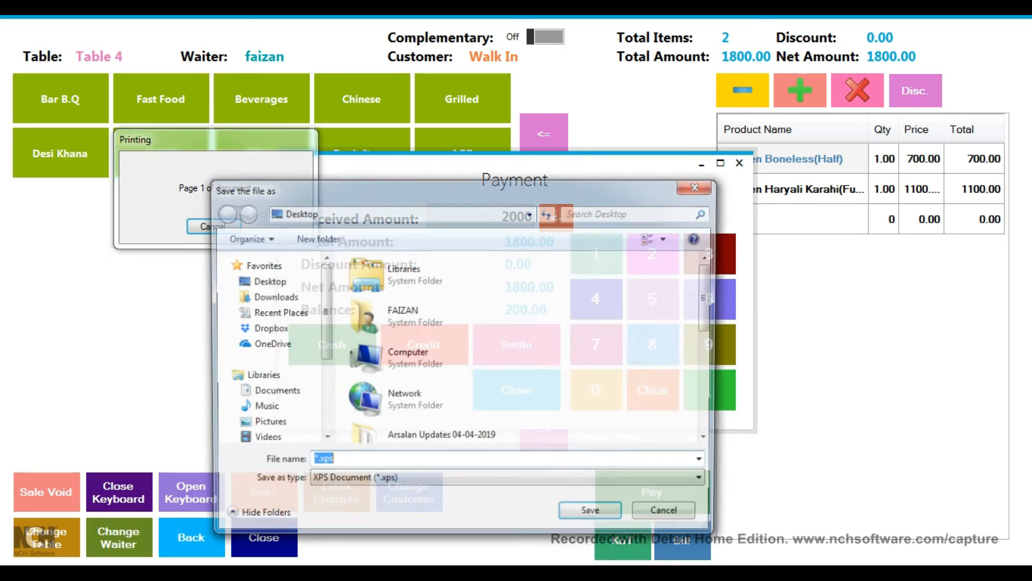
Step: Save the payment receipt as 777.xps and close the Payment window
{"action": "left_click", "coordinate": [314, 461]}
{"action": "key", "text": "BackSpace"}
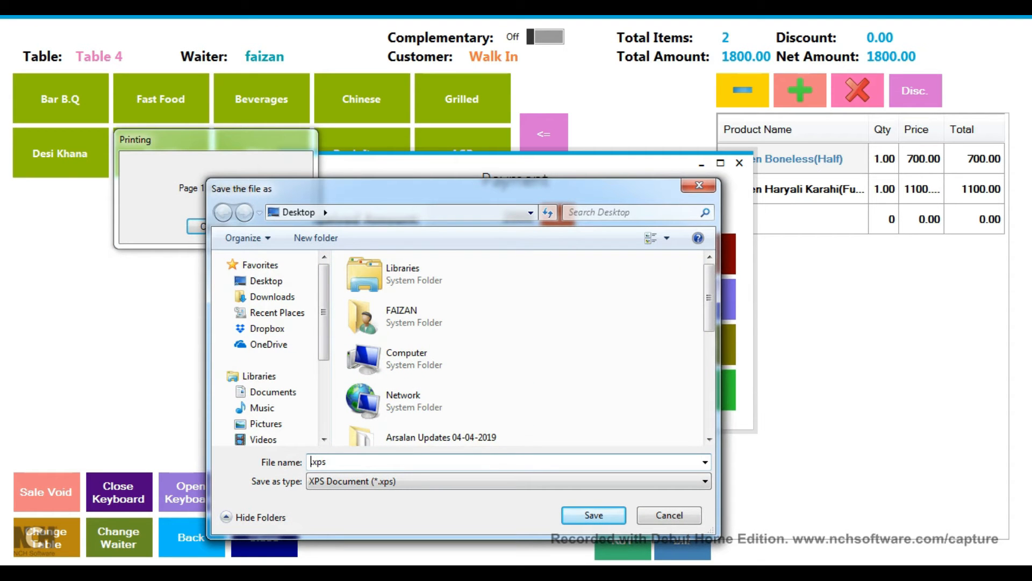
{"action": "type", "text": "777"}
{"action": "key", "text": "Return"}
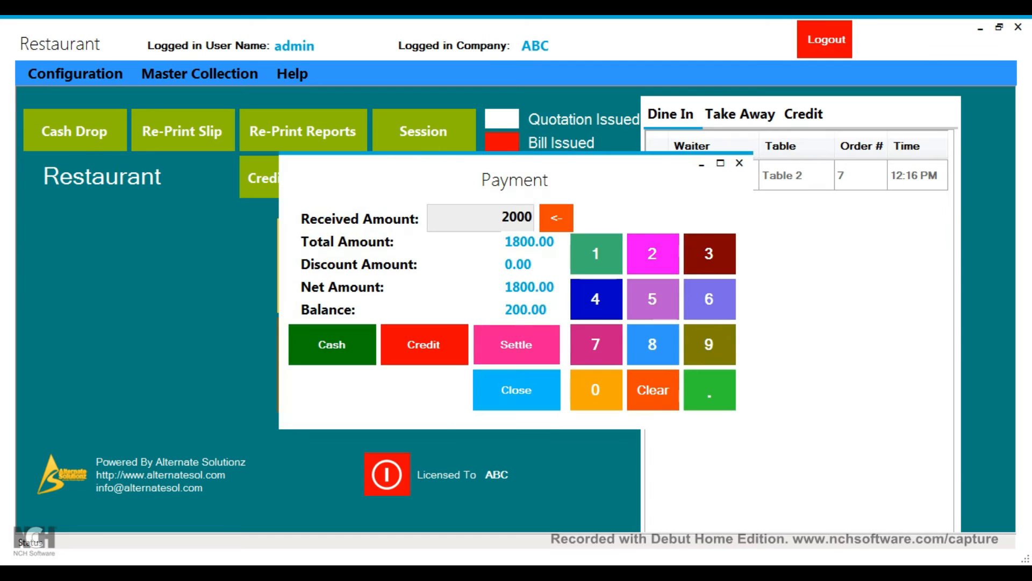
{"action": "left_click", "coordinate": [739, 163]}
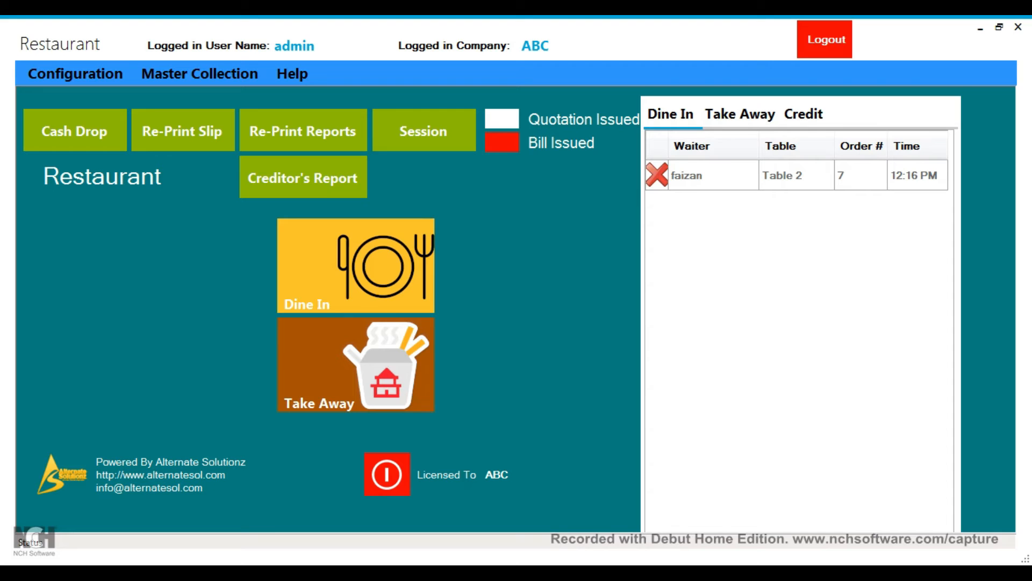
Step: Pay Table 2's 1580 order in cash and save the receipt as 765.xps
{"action": "left_click", "coordinate": [782, 175]}
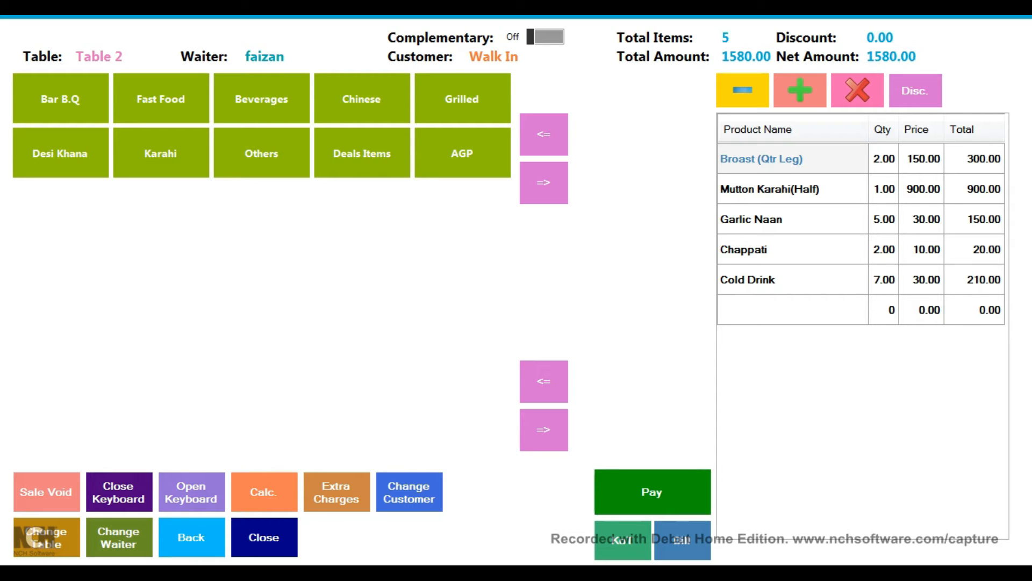
{"action": "left_click", "coordinate": [652, 491]}
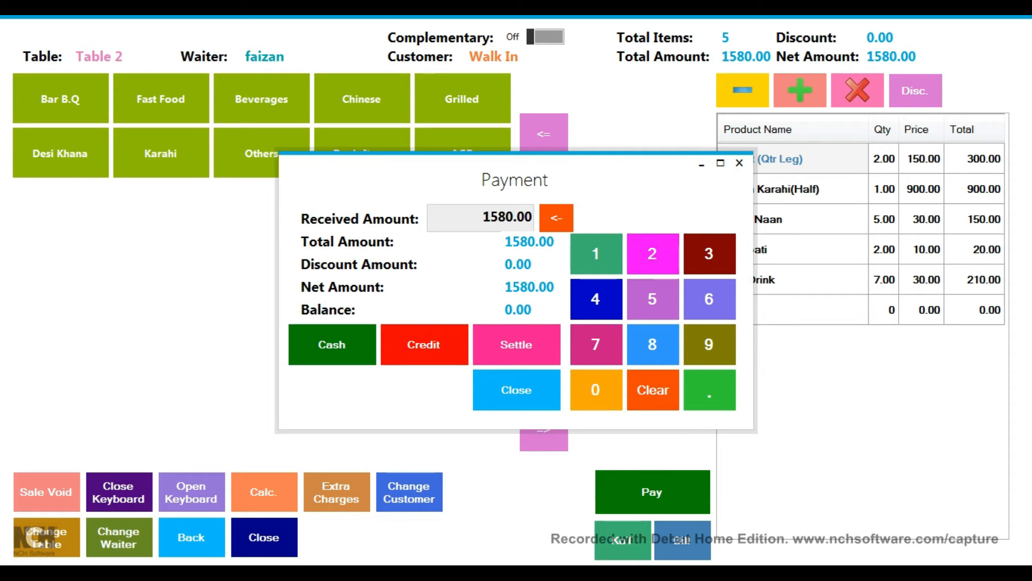
{"action": "left_click", "coordinate": [331, 344]}
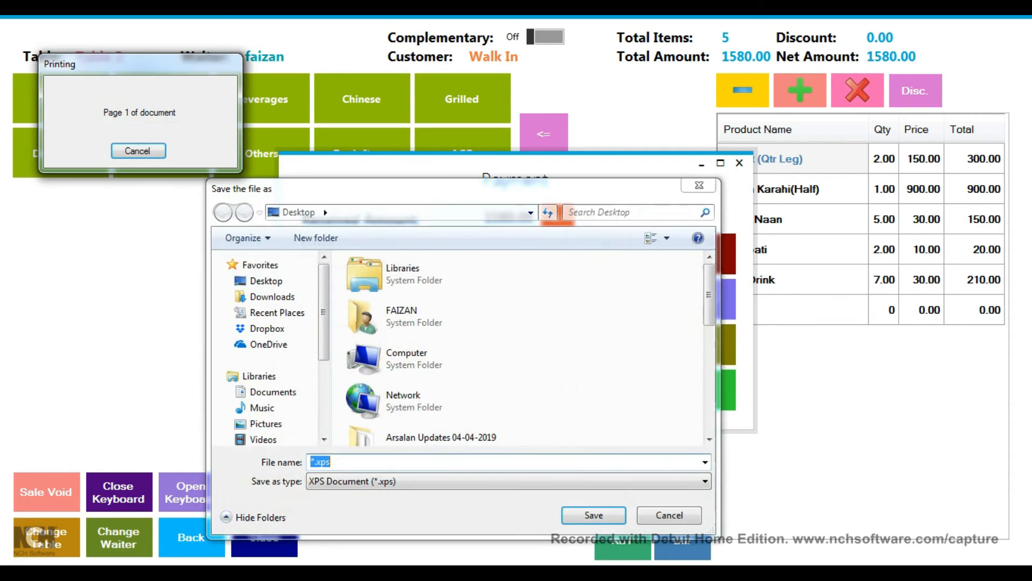
{"action": "left_click", "coordinate": [315, 461]}
{"action": "key", "text": "BackSpace"}
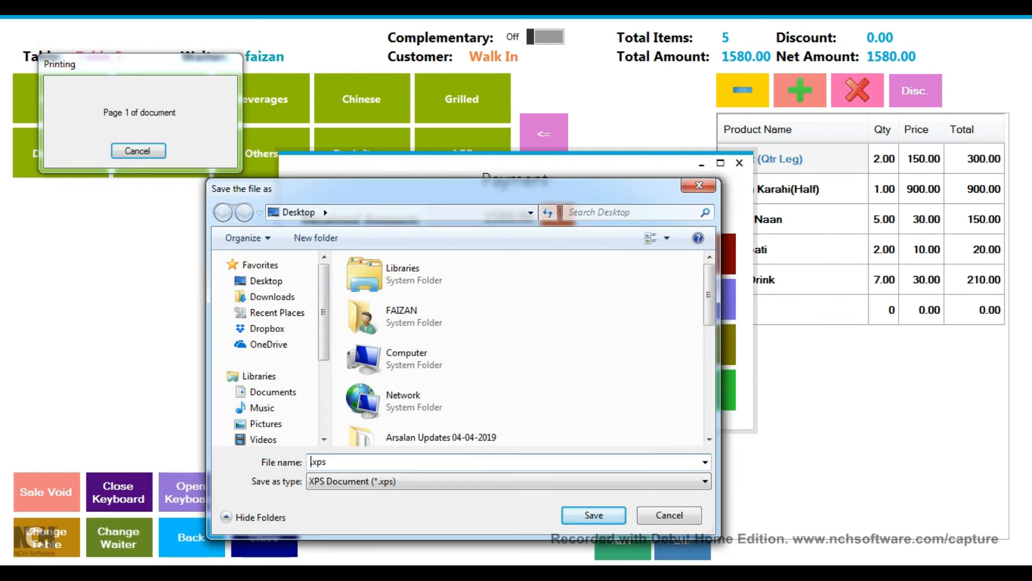
{"action": "type", "text": "765"}
{"action": "key", "text": "Return"}
{"action": "mouse_move", "coordinate": [395, 572]}
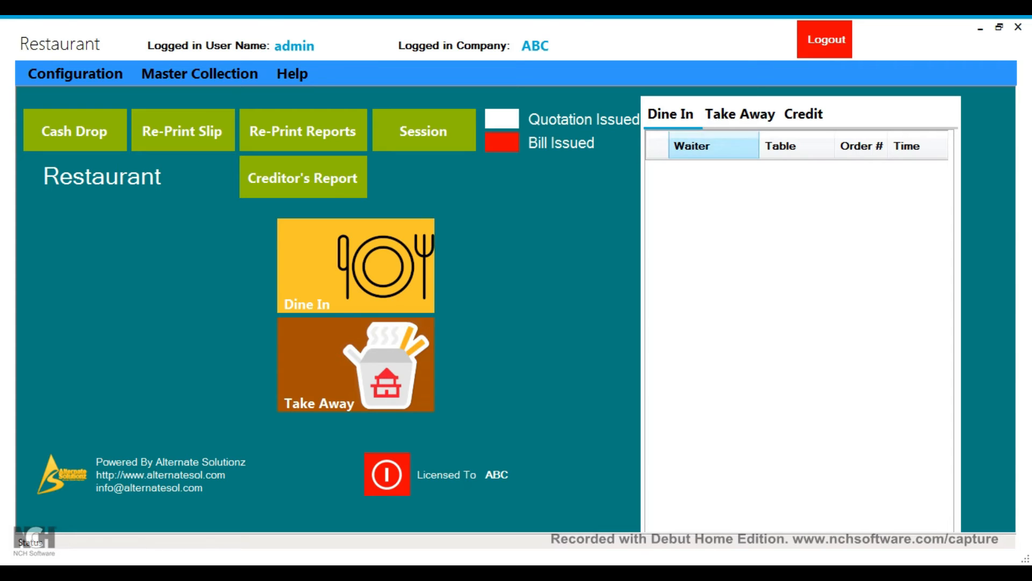
Step: Print the kitchen slip (KOT) for take-away order 5 to 443.xps
{"action": "left_click", "coordinate": [740, 115]}
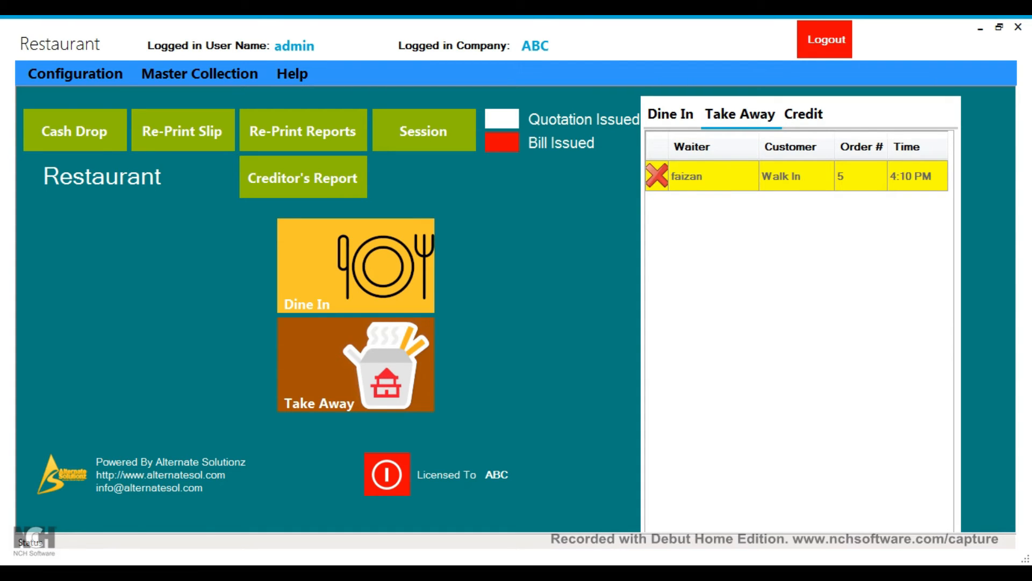
{"action": "left_click", "coordinate": [796, 175]}
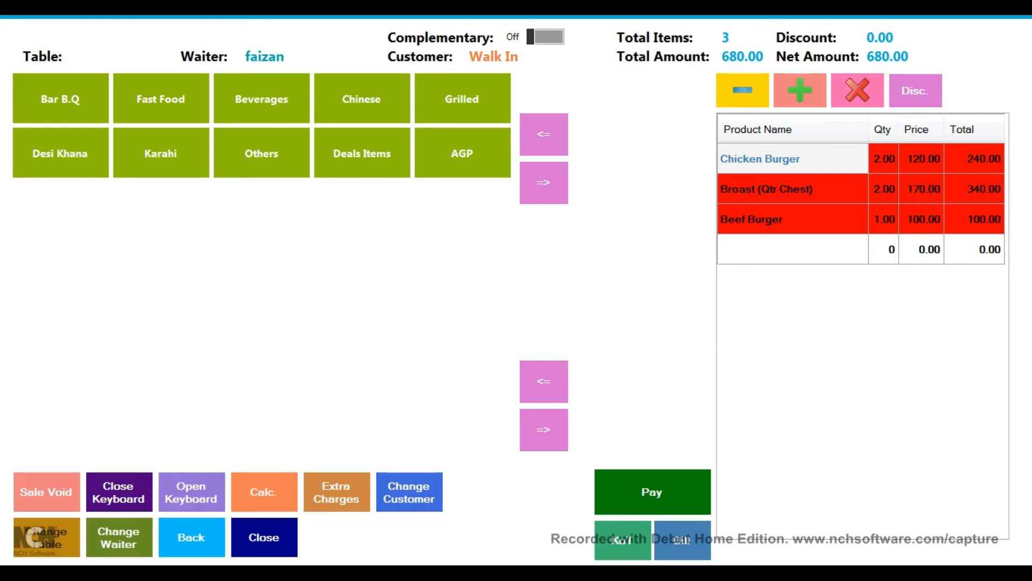
{"action": "left_click", "coordinate": [623, 540]}
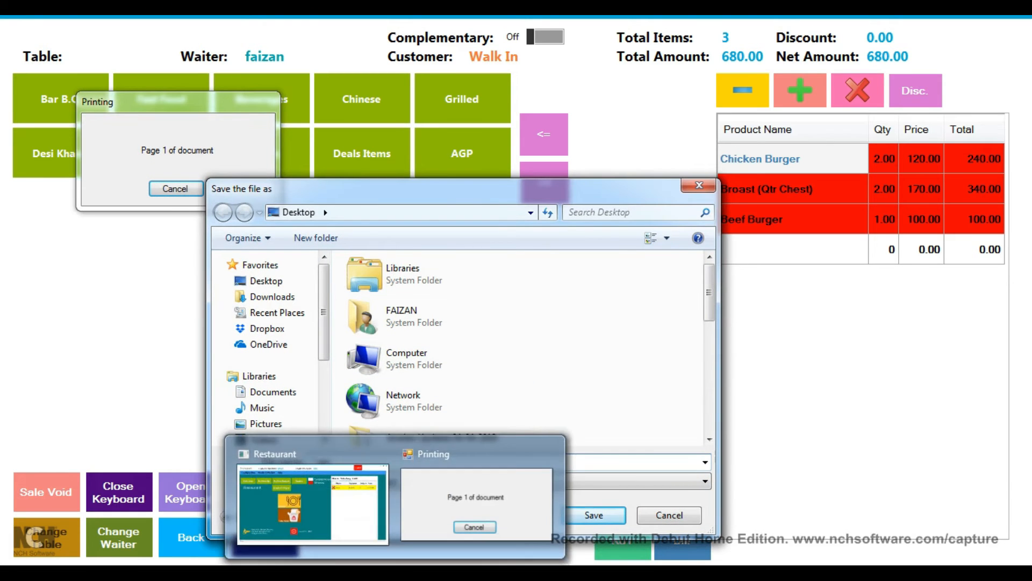
{"action": "type", "text": "443.xps"}
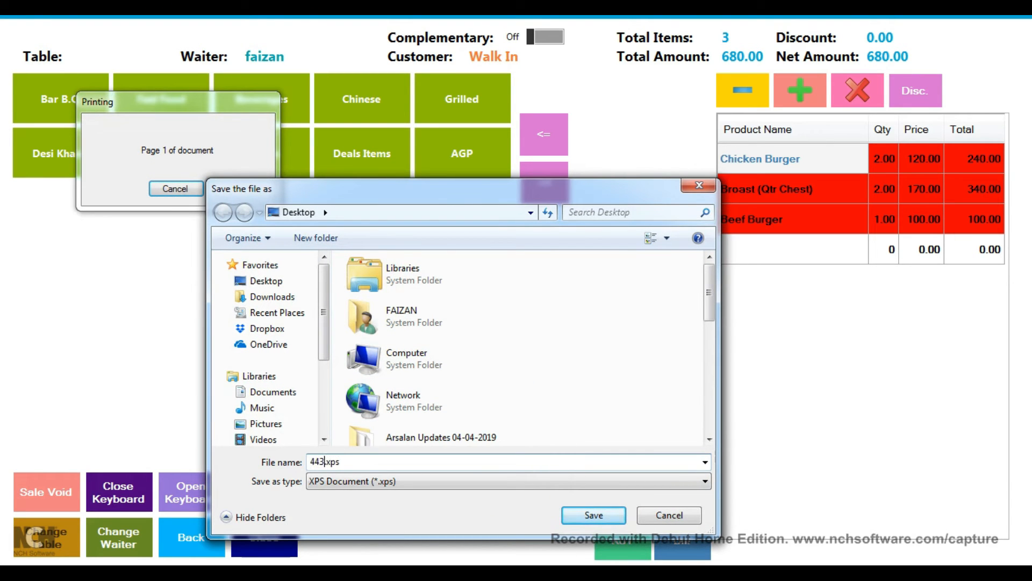
{"action": "key", "text": "Return"}
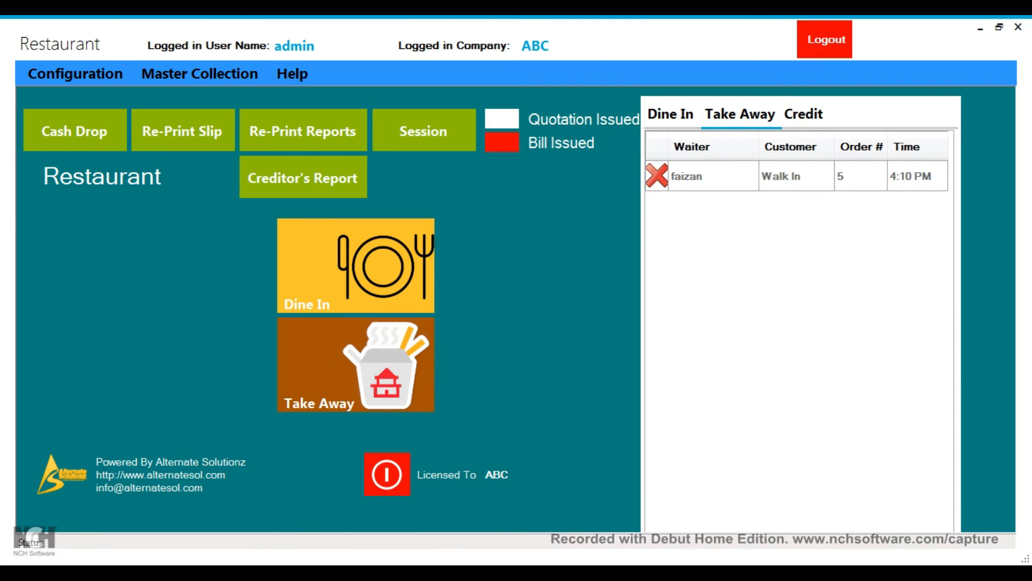
Step: Add two Mineral Water (Large) and a Date Shake to take-away order 5, bringing it to 900
{"action": "left_click", "coordinate": [795, 176]}
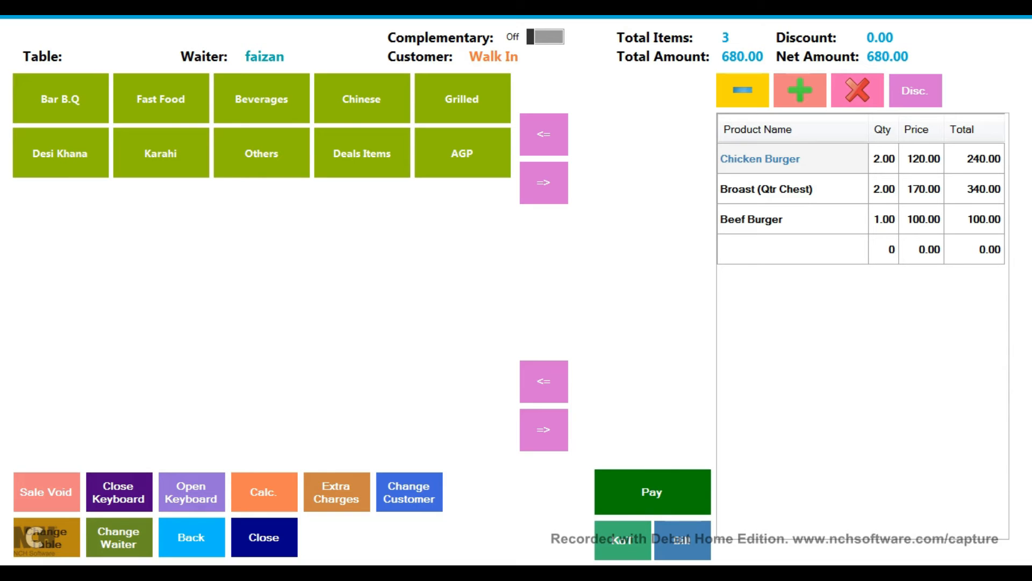
{"action": "left_click", "coordinate": [261, 153]}
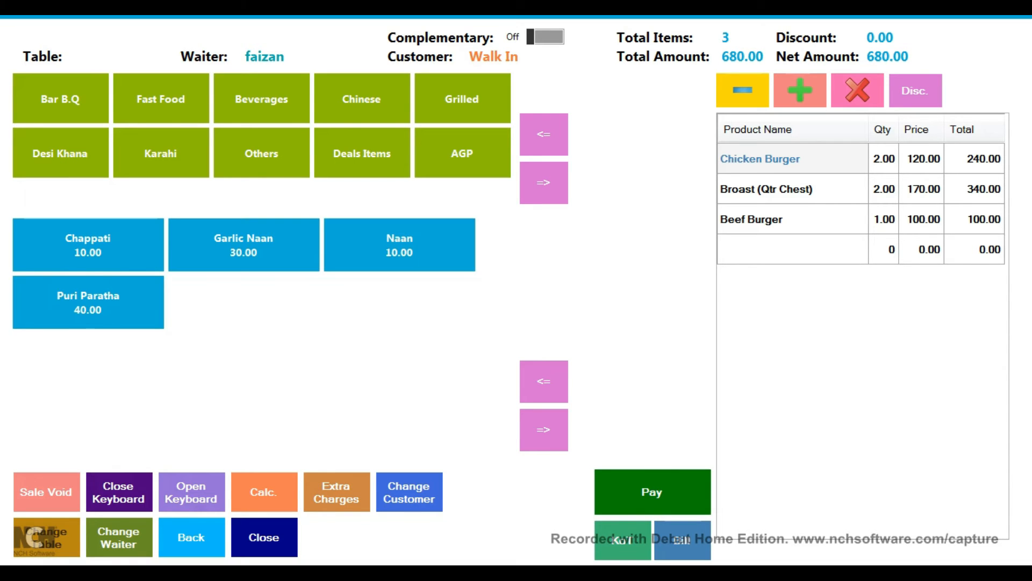
{"action": "left_click", "coordinate": [261, 99]}
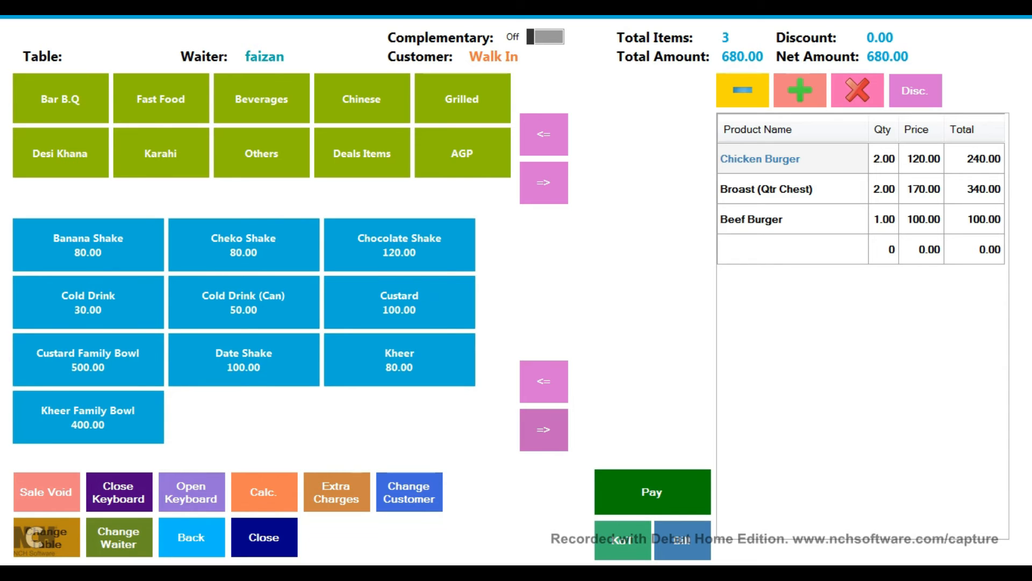
{"action": "left_click", "coordinate": [543, 429]}
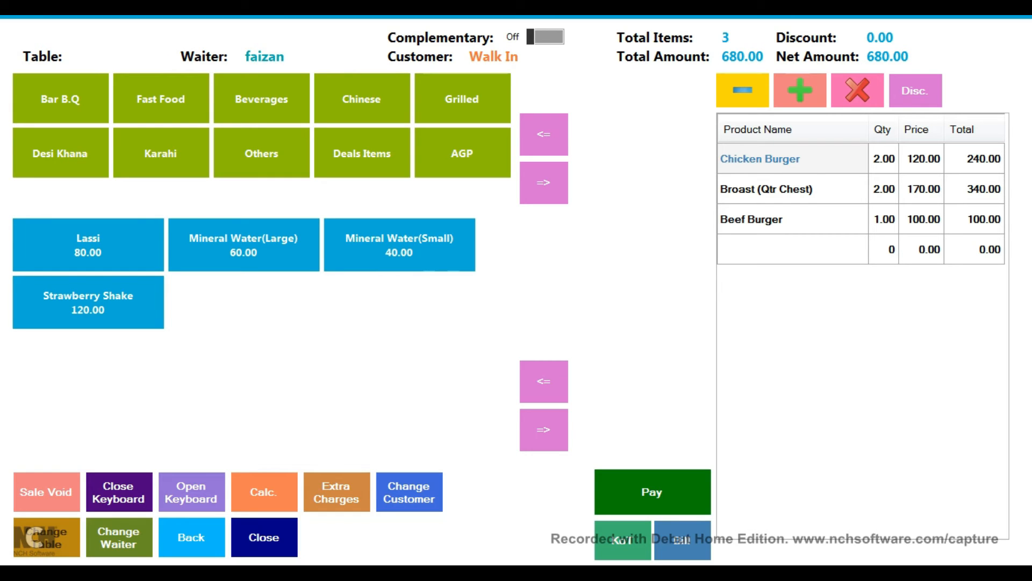
{"action": "left_click", "coordinate": [243, 245]}
{"action": "left_click", "coordinate": [244, 246]}
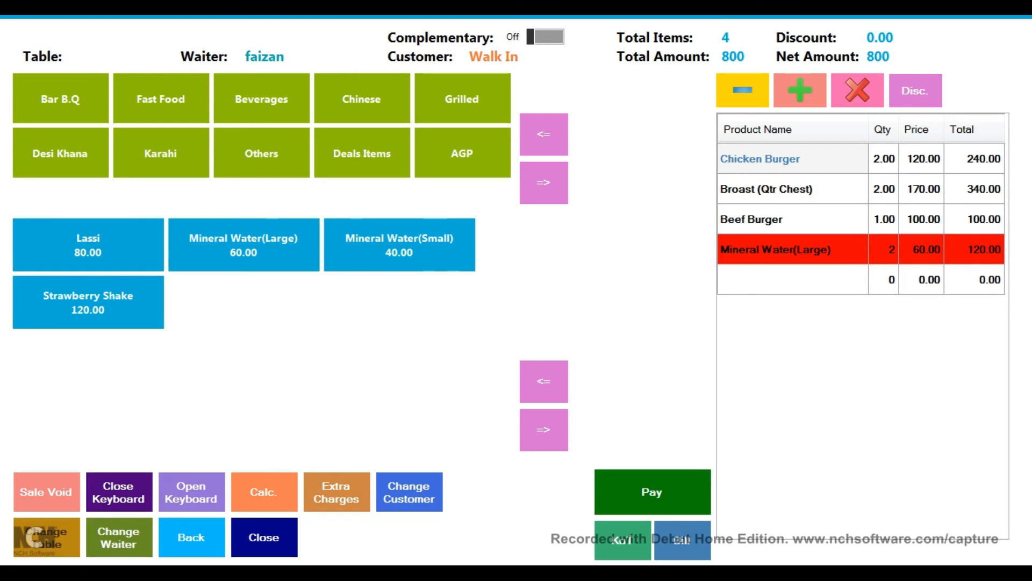
{"action": "left_click", "coordinate": [543, 381]}
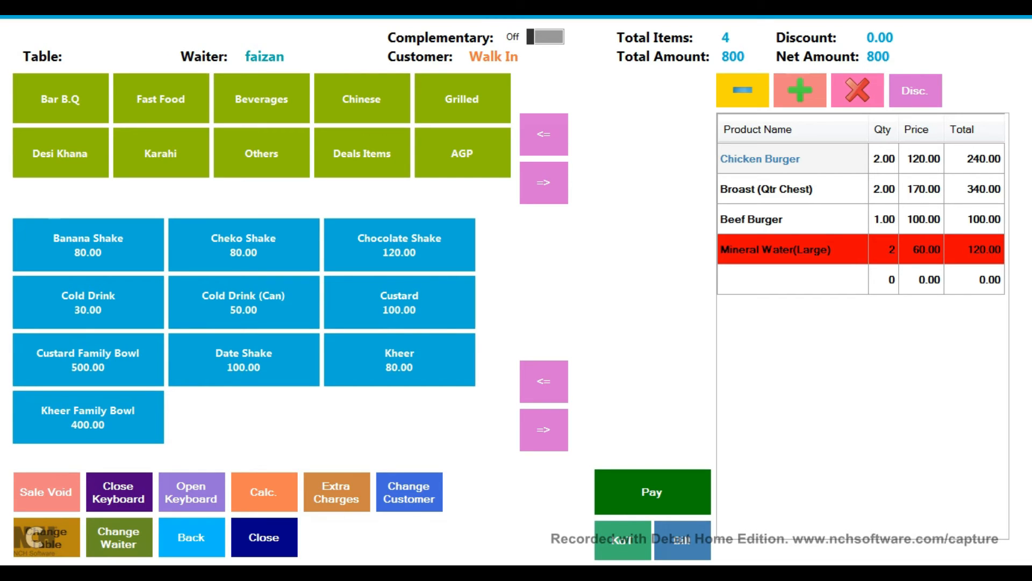
{"action": "left_click", "coordinate": [243, 359]}
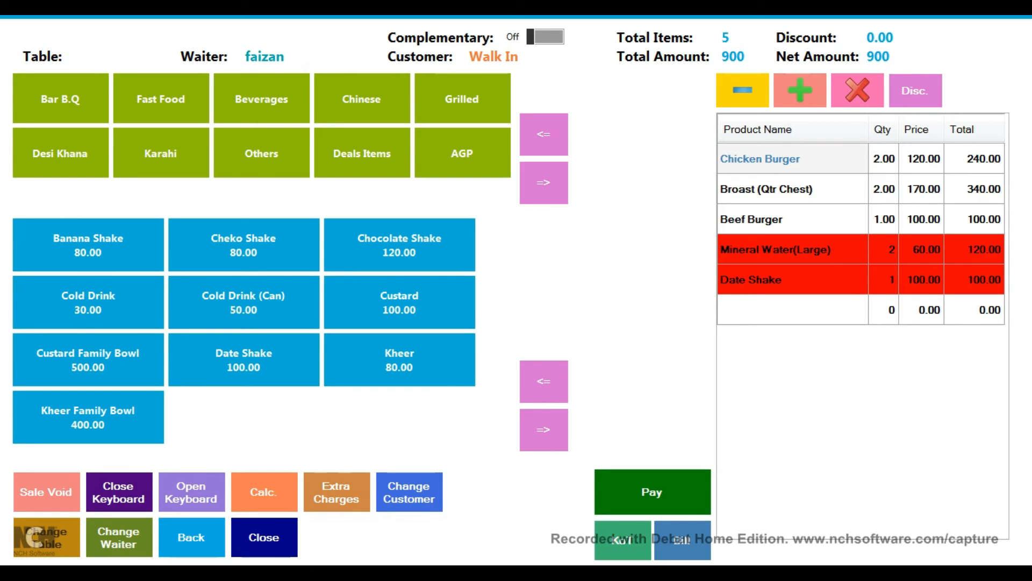
{"action": "left_click", "coordinate": [191, 537]}
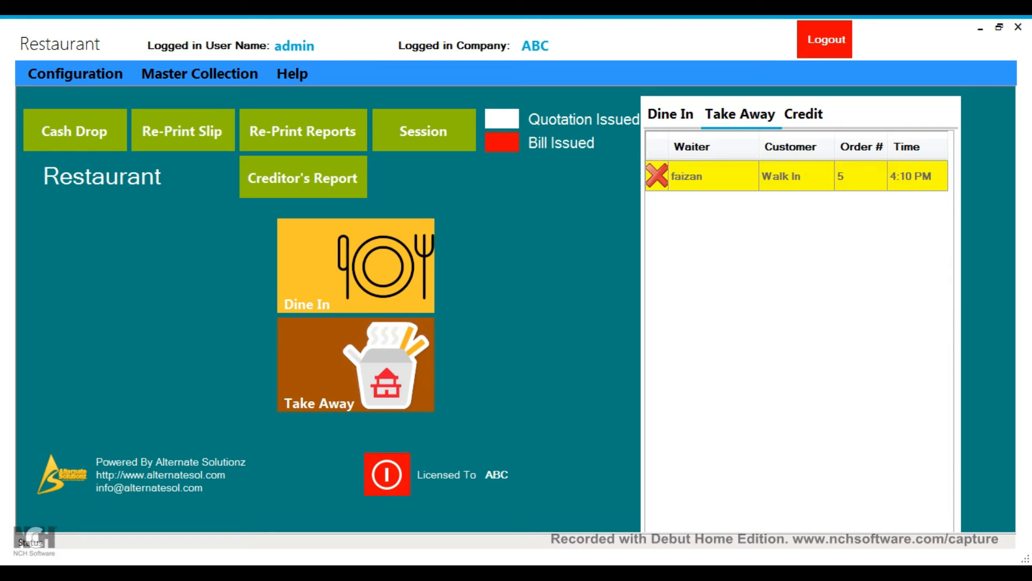
Step: Save take-away order 5's slip as 123.xps and reopen the order
{"action": "left_click", "coordinate": [917, 175]}
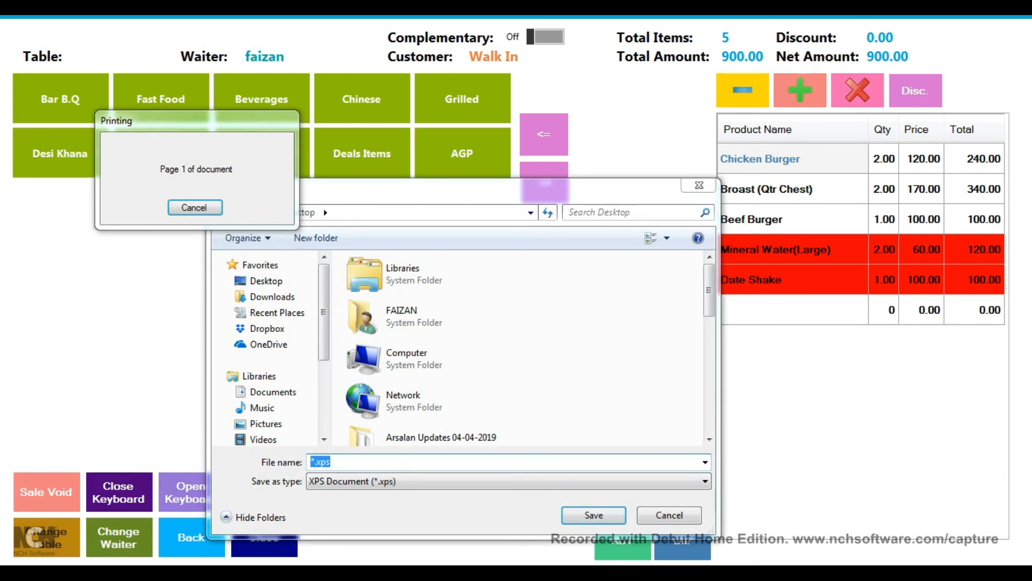
{"action": "left_click", "coordinate": [311, 462]}
{"action": "key", "text": "Delete"}
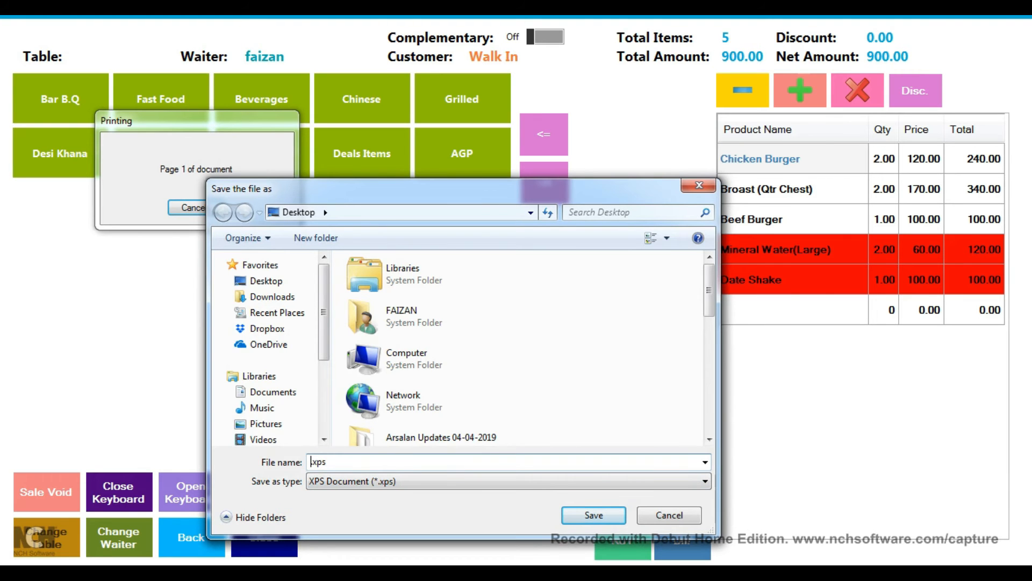
{"action": "type", "text": "123"}
{"action": "key", "text": "Return"}
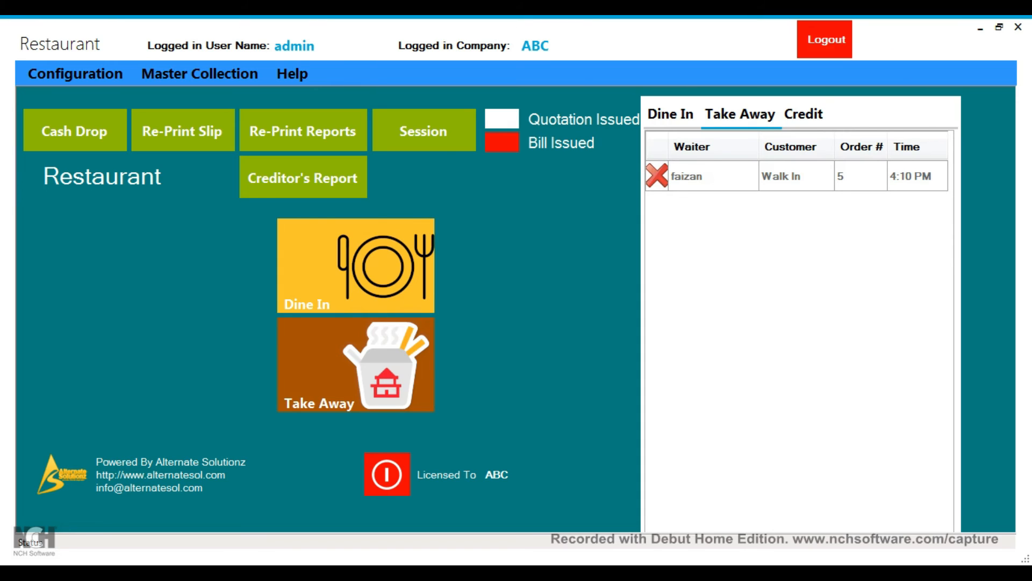
{"action": "left_click", "coordinate": [713, 176]}
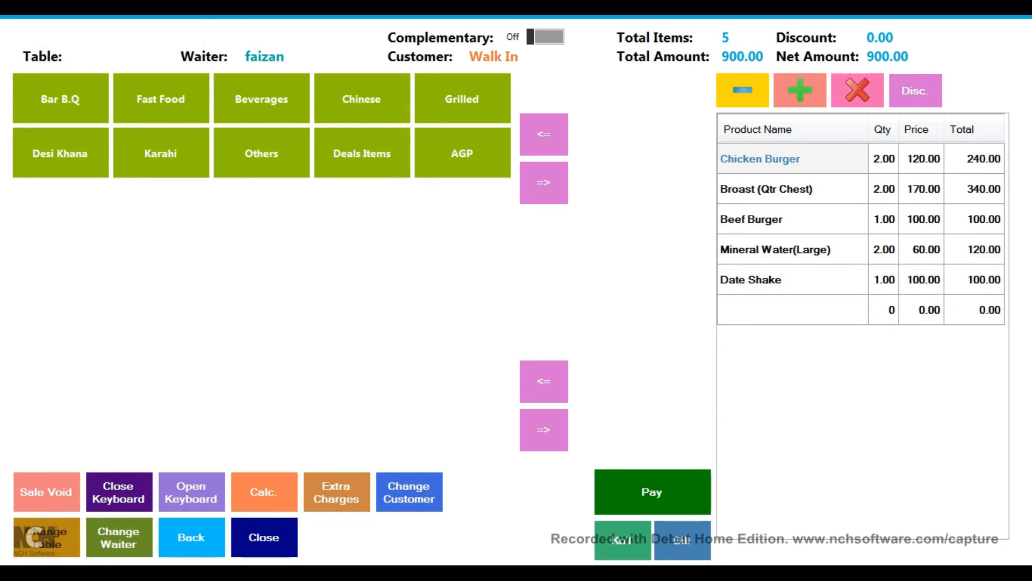
Step: Void the Date Shake from order 5 with the reason 'cancel by customer'
{"action": "left_click", "coordinate": [793, 250]}
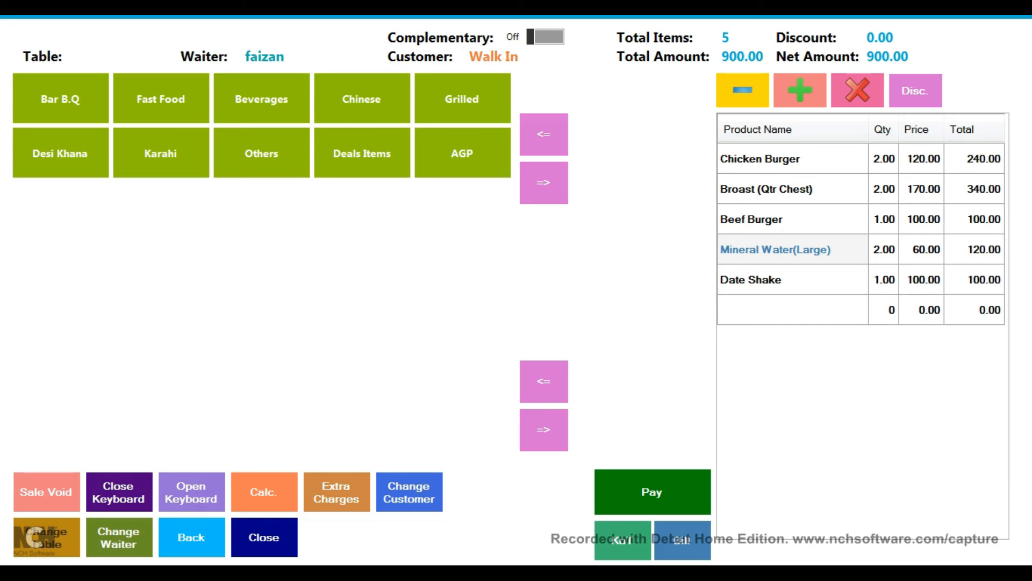
{"action": "left_click", "coordinate": [857, 91]}
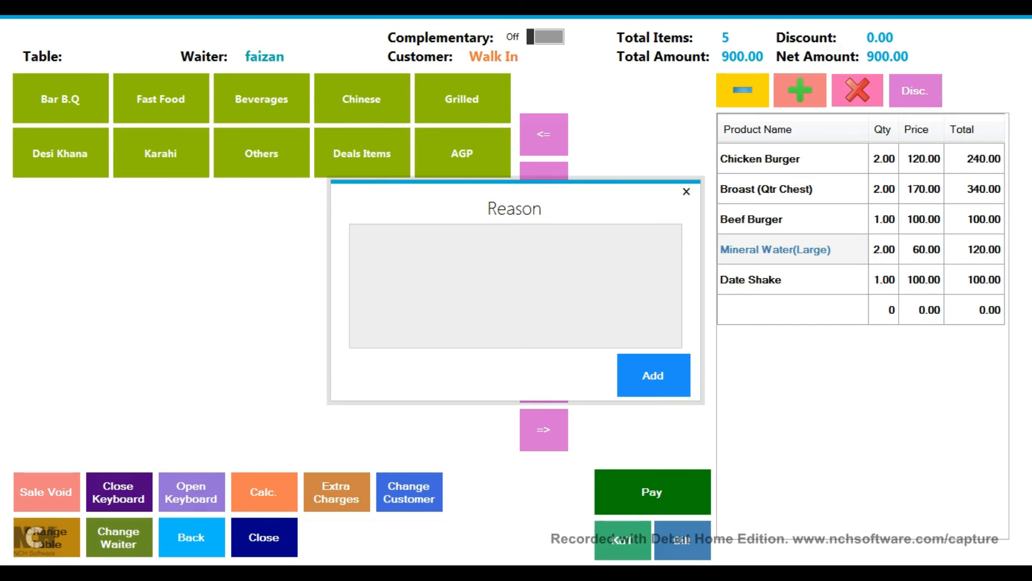
{"action": "left_click", "coordinate": [687, 191]}
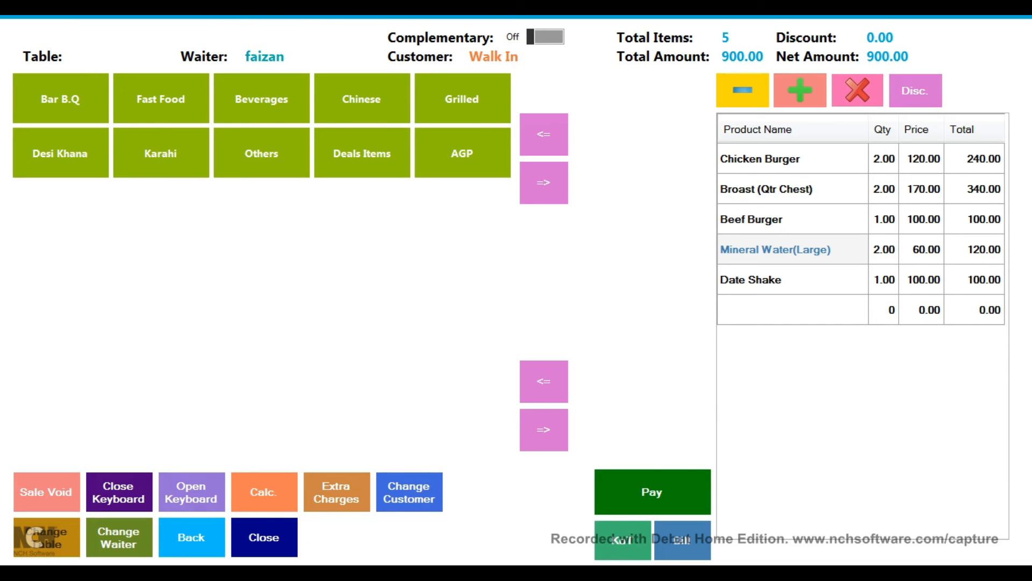
{"action": "left_click", "coordinate": [793, 280]}
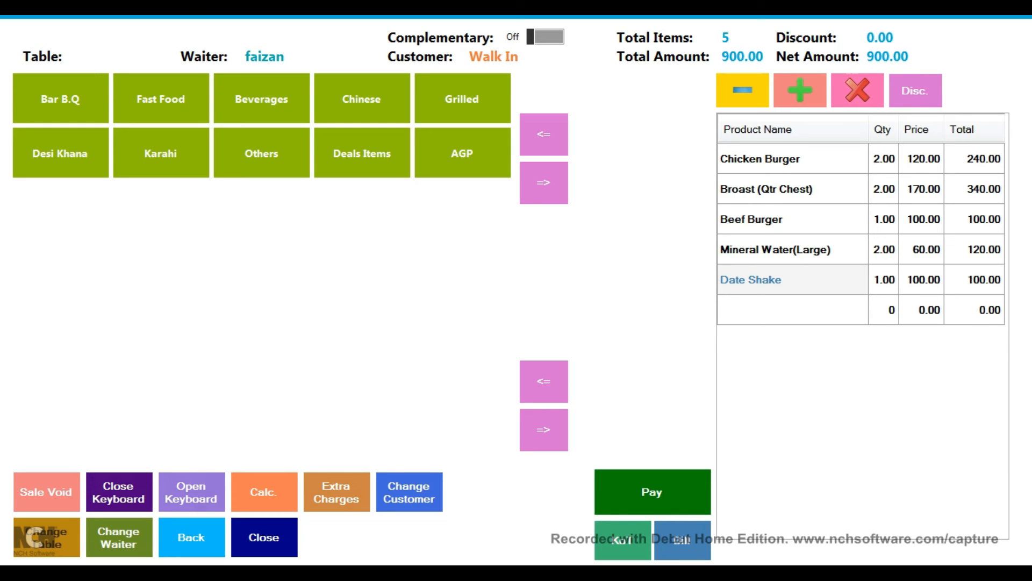
{"action": "left_click", "coordinate": [858, 90]}
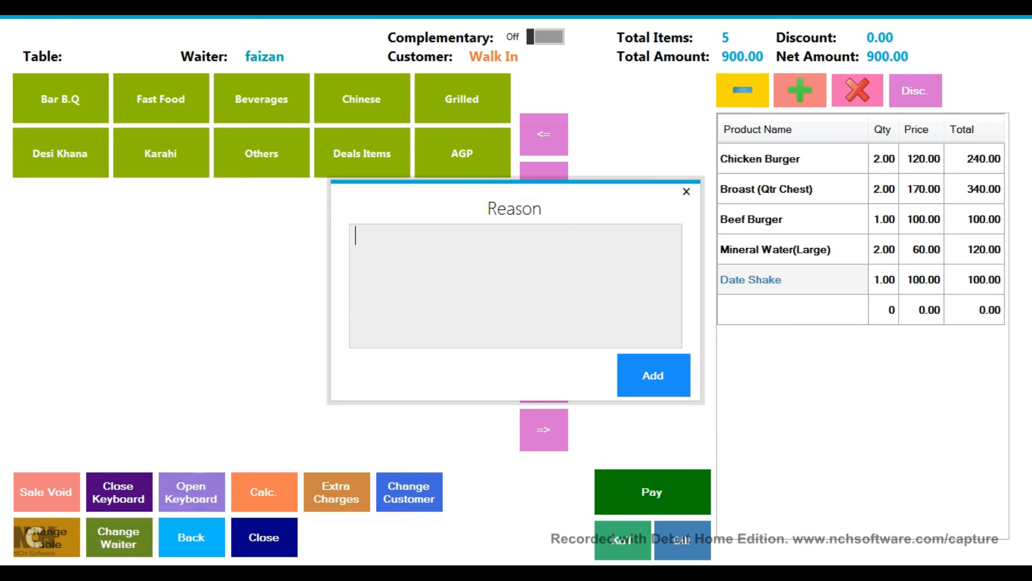
{"action": "type", "text": "cancel by cust"}
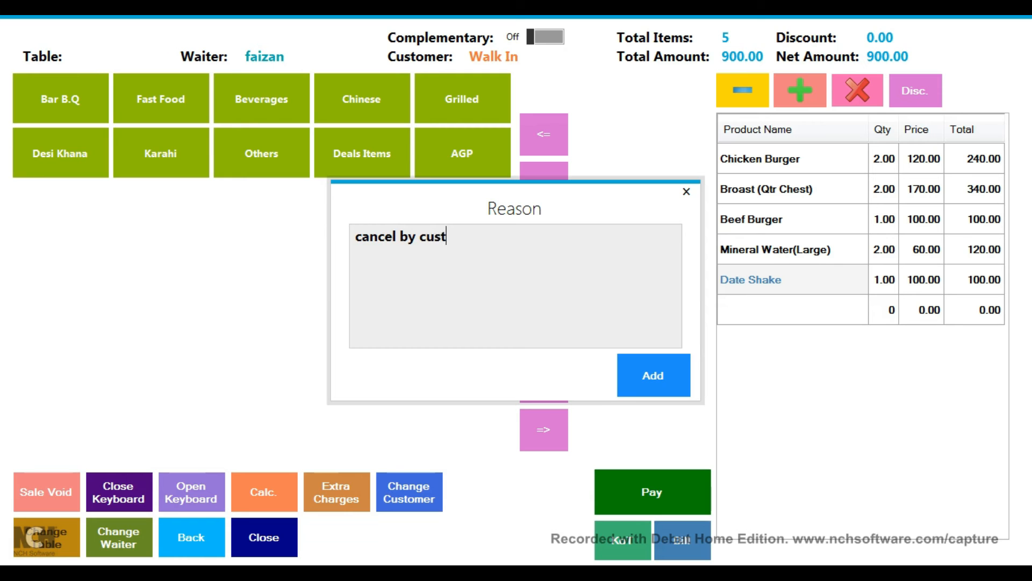
{"action": "type", "text": "omer"}
{"action": "left_click", "coordinate": [653, 376]}
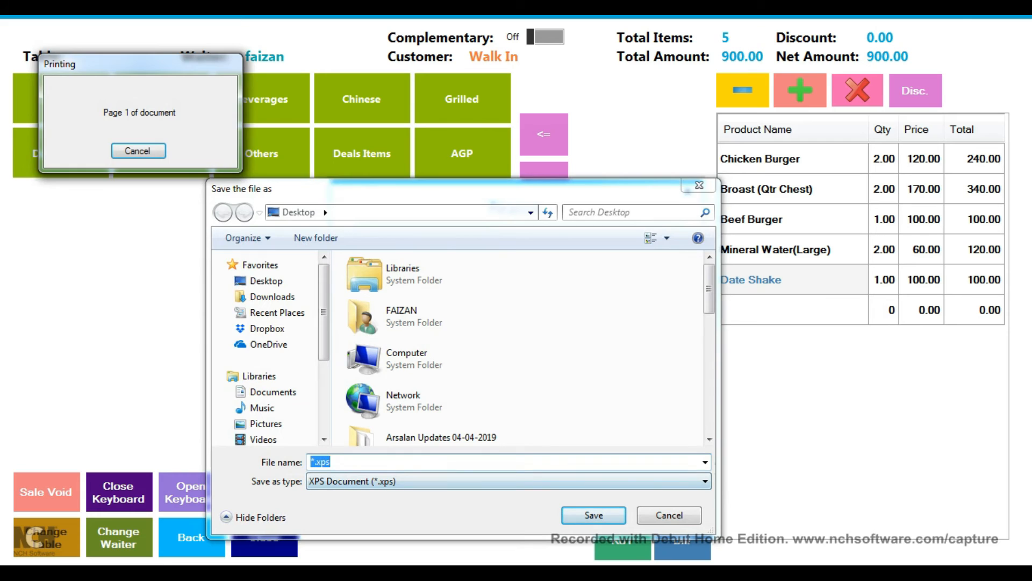
Step: Save the void slip as 125.xps and return to the main screen
{"action": "left_click", "coordinate": [314, 462]}
{"action": "key", "text": "BackSpace"}
{"action": "type", "text": "125"}
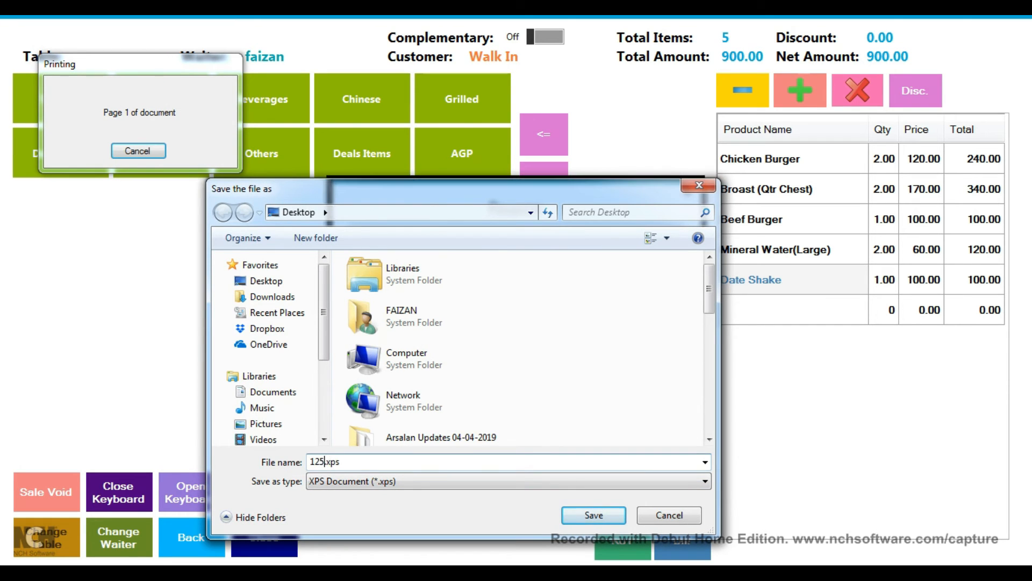
{"action": "left_click", "coordinate": [594, 515]}
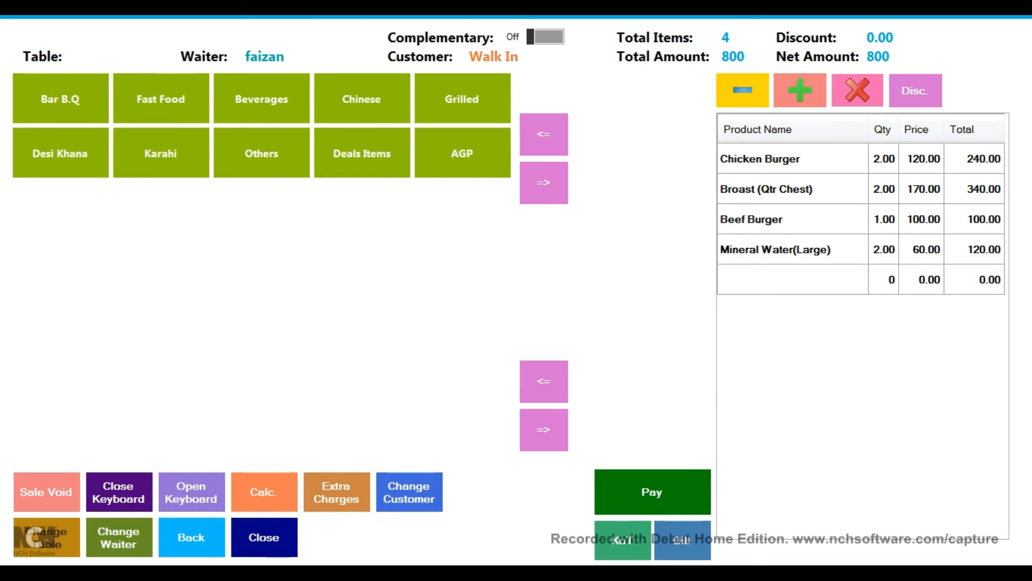
{"action": "left_click", "coordinate": [191, 537]}
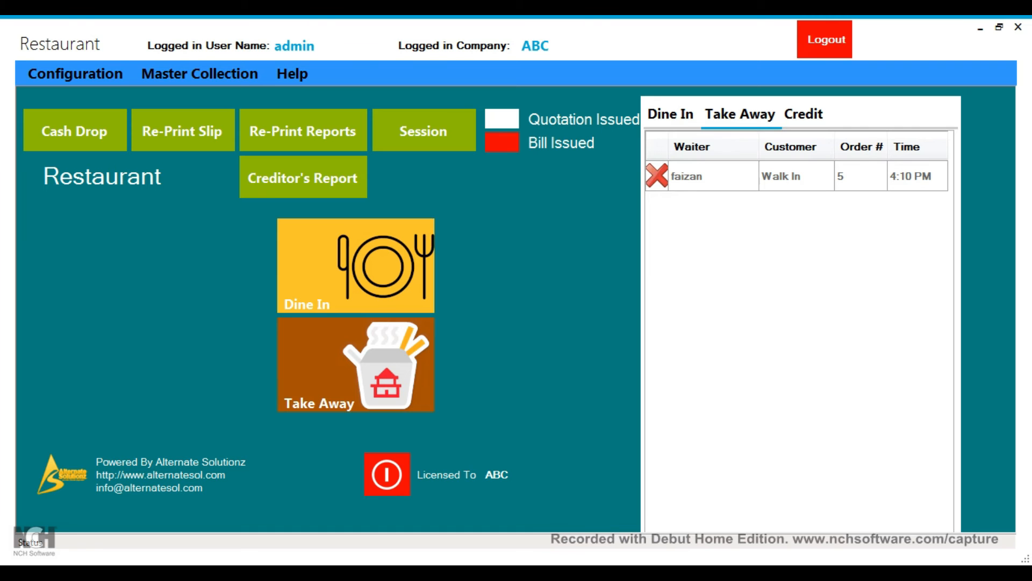
Step: Reopen take-away order 5 and apply a trial 2% discount
{"action": "left_click", "coordinate": [715, 176]}
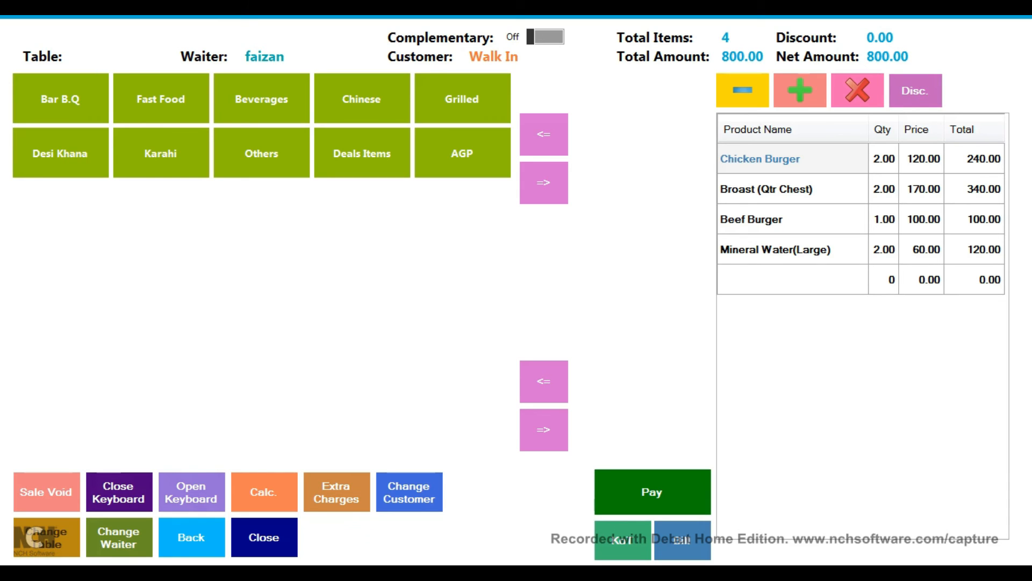
{"action": "left_click", "coordinate": [915, 90]}
{"action": "left_click", "coordinate": [464, 253]}
{"action": "left_click", "coordinate": [407, 389]}
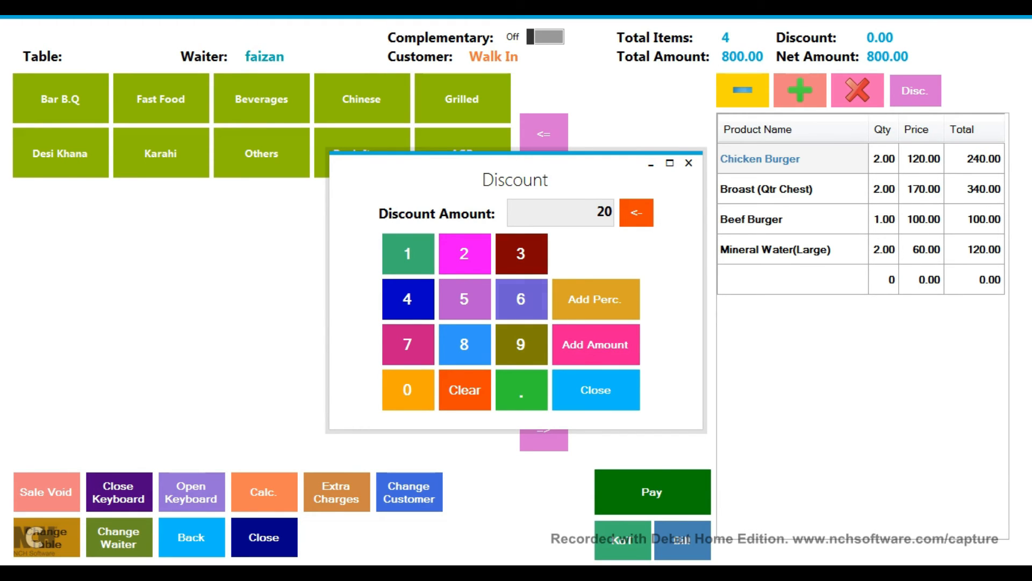
{"action": "left_click", "coordinate": [464, 389]}
{"action": "left_click", "coordinate": [464, 254]}
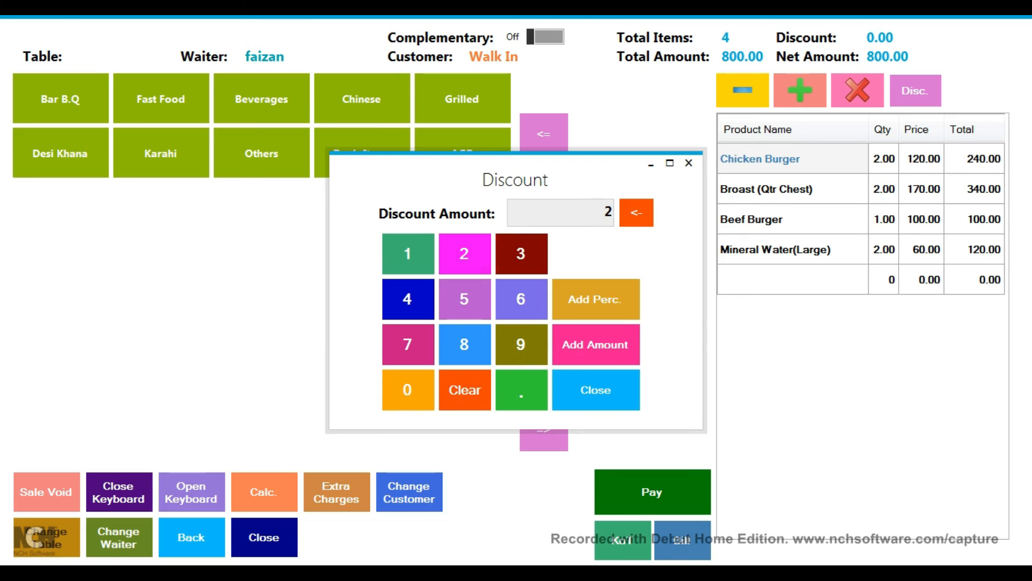
{"action": "left_click", "coordinate": [595, 299]}
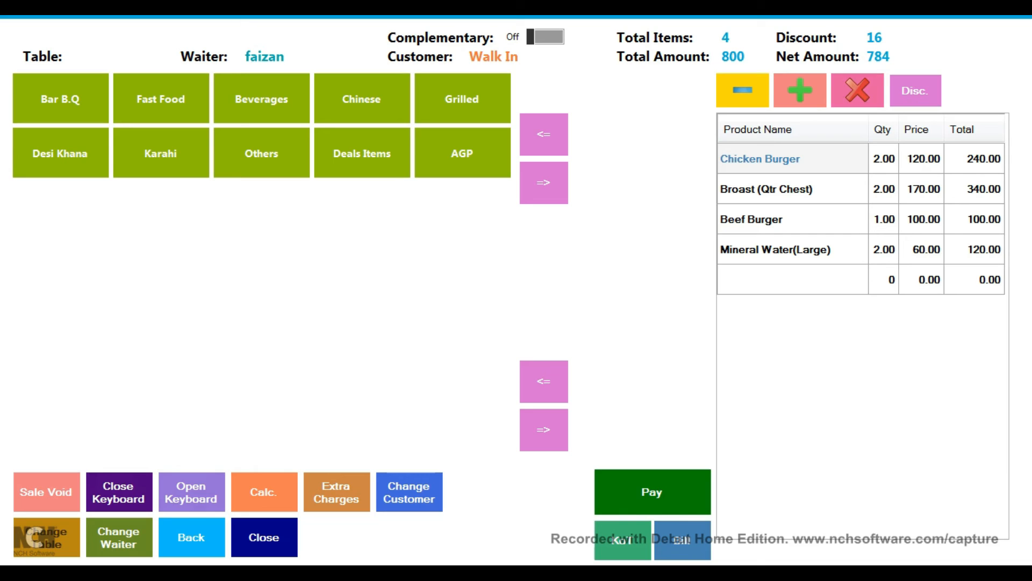
Step: Replace it with a flat 20 discount, netting the order at 780
{"action": "left_click", "coordinate": [915, 90]}
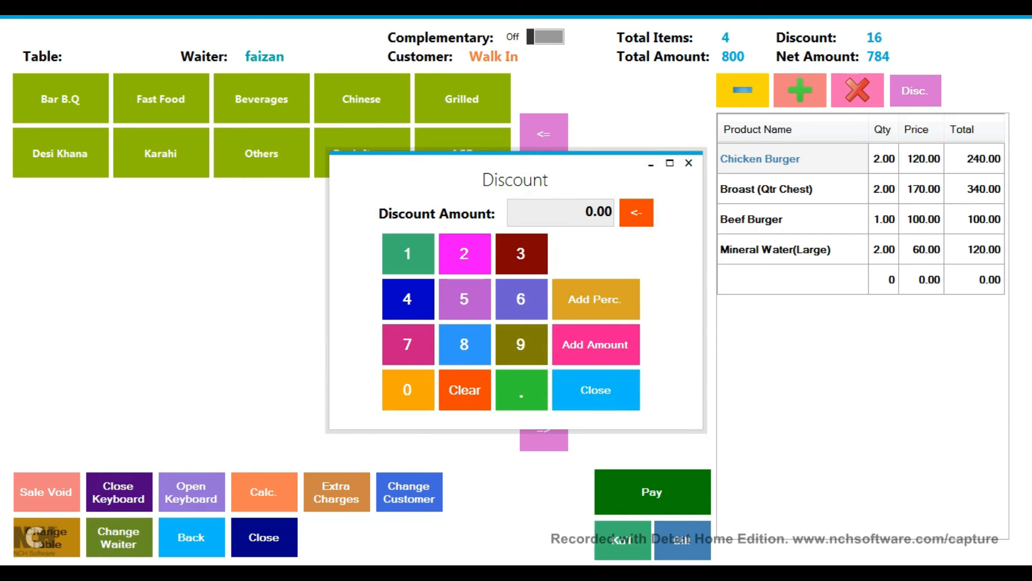
{"action": "left_click", "coordinate": [465, 254]}
{"action": "left_click", "coordinate": [408, 390]}
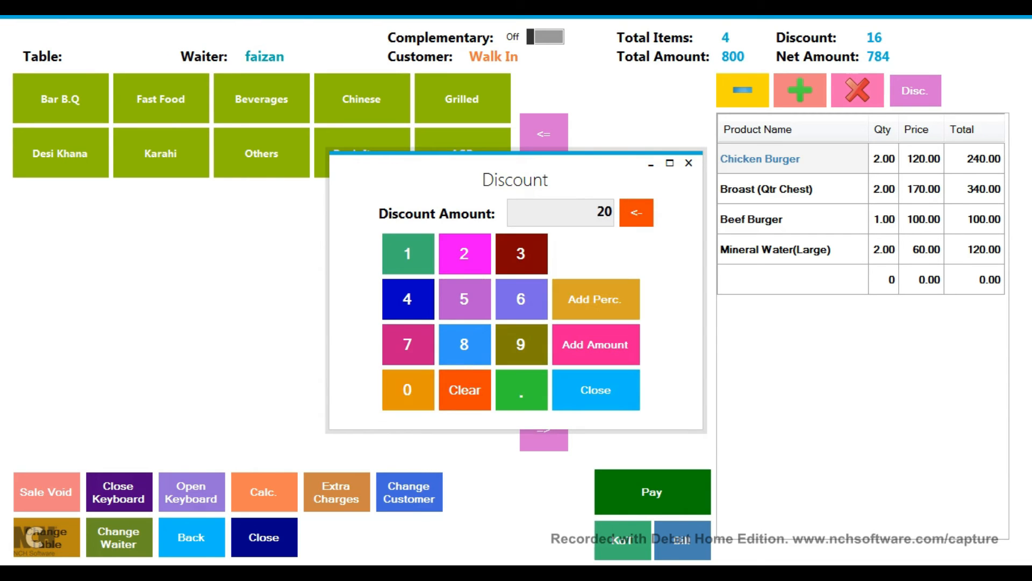
{"action": "left_click", "coordinate": [596, 345]}
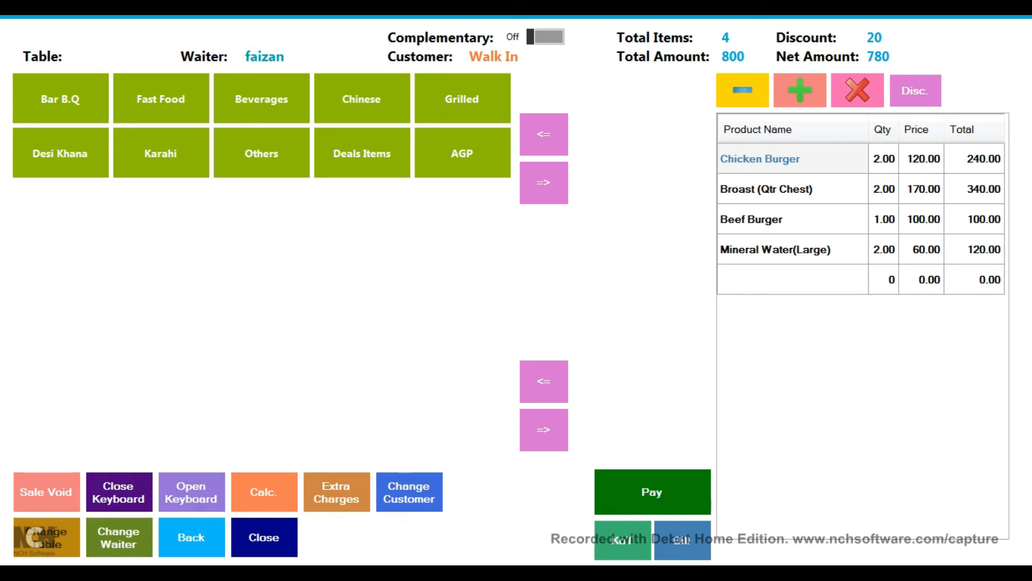
{"action": "left_click", "coordinate": [653, 491]}
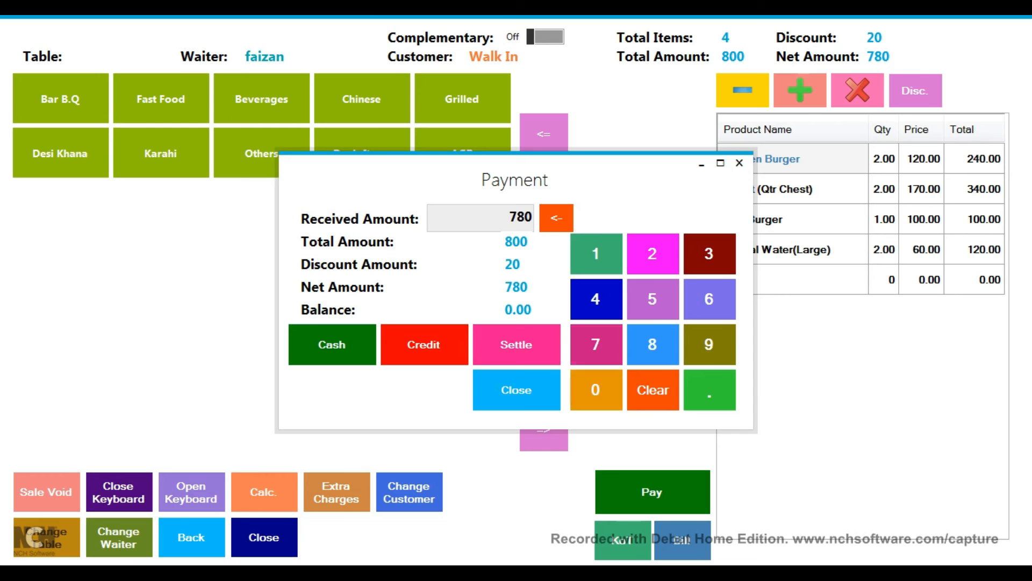
Step: Enter 1000 as the amount received for the 780 bill, leaving 220 change
{"action": "left_click", "coordinate": [596, 345]}
{"action": "left_click", "coordinate": [652, 389]}
{"action": "left_click", "coordinate": [596, 254]}
{"action": "left_click", "coordinate": [596, 390]}
{"action": "left_click", "coordinate": [596, 389]}
{"action": "left_click", "coordinate": [595, 389]}
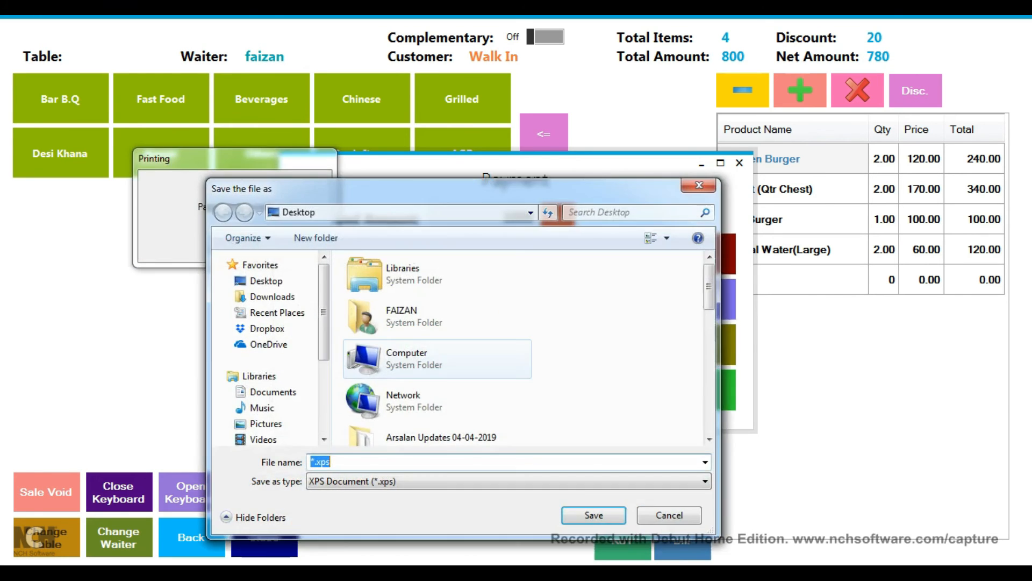
Step: Save the payment receipt as 436.xps
{"action": "key", "text": "Home"}
{"action": "key", "text": "Delete"}
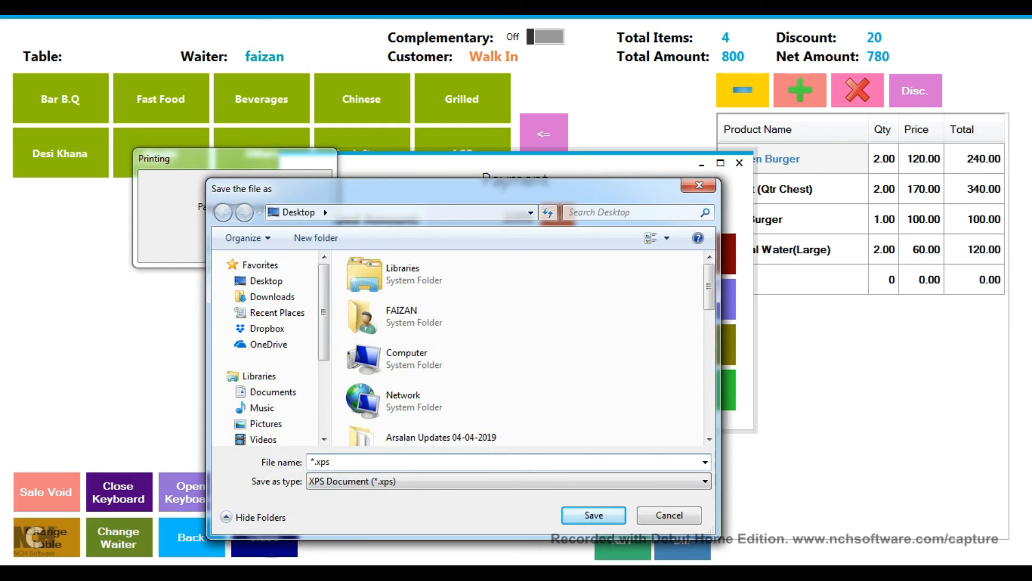
{"action": "type", "text": "436"}
{"action": "key", "text": "Return"}
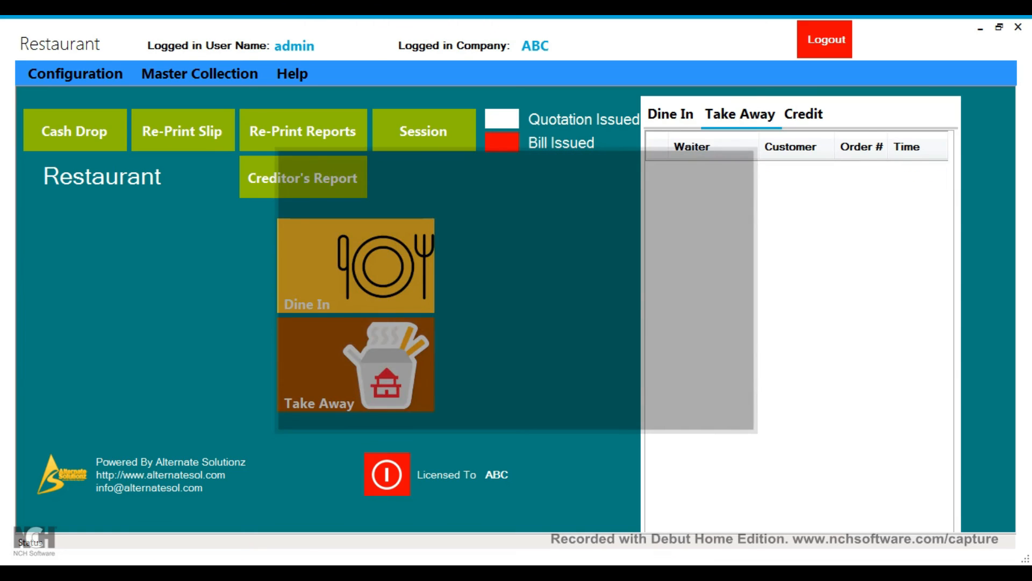
Step: Start a new dine-in order on Table 2 served by the second listed waiter
{"action": "left_click", "coordinate": [739, 114]}
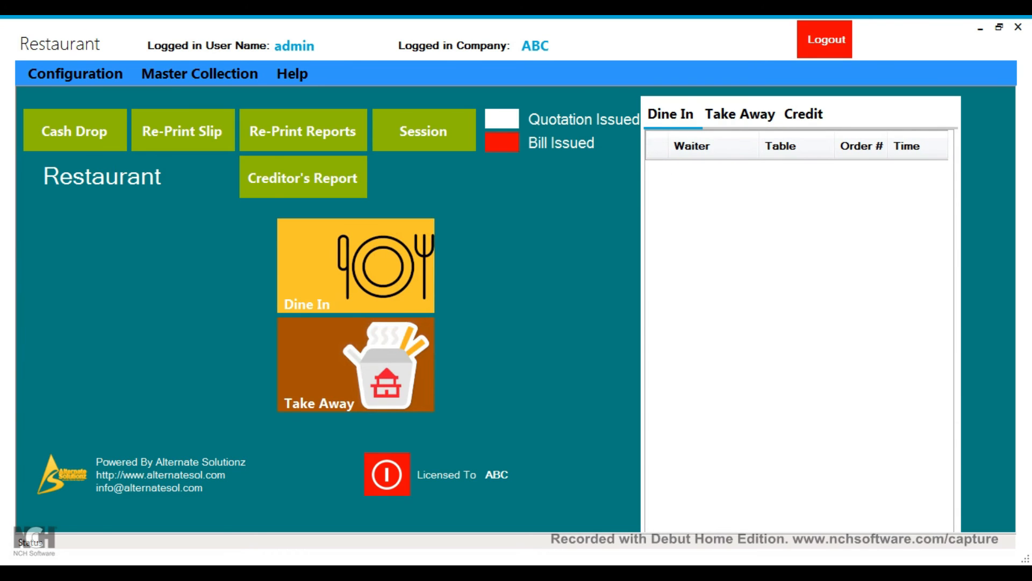
{"action": "left_click", "coordinate": [355, 266]}
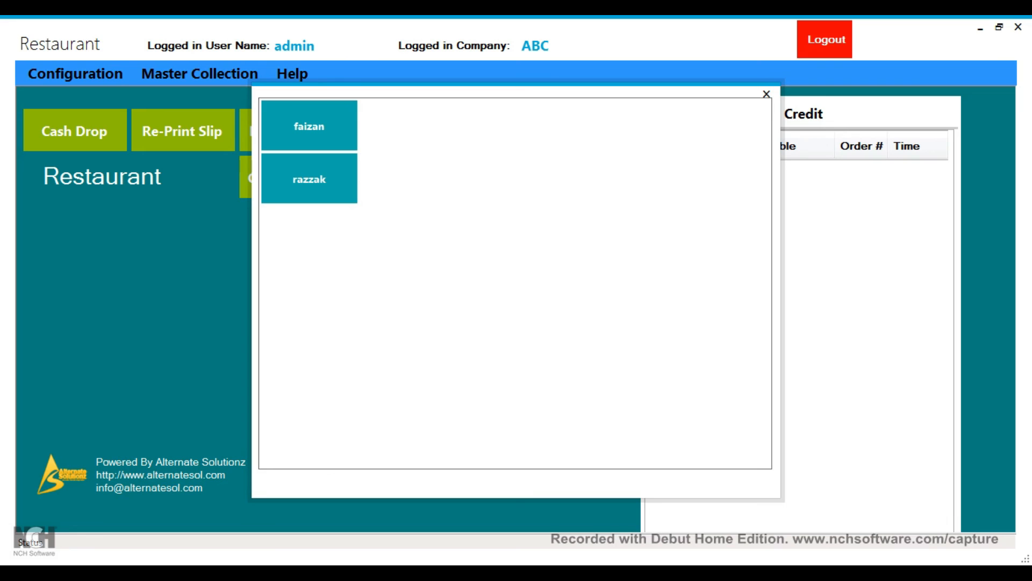
{"action": "left_click", "coordinate": [309, 178]}
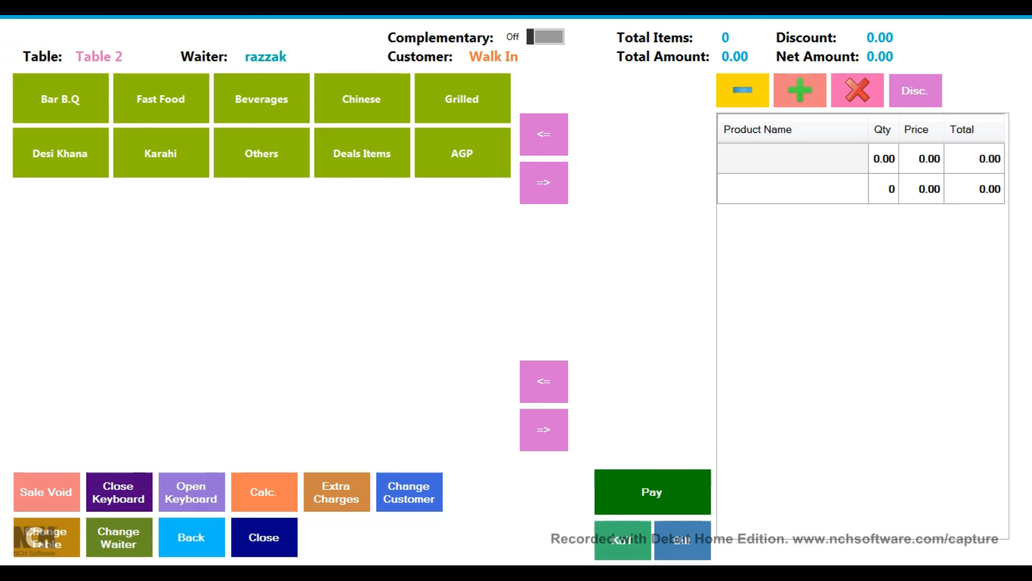
Step: Add Mutton Leg (1 KG) and Fish Grilled from the Grilled dishes to the order
{"action": "left_click", "coordinate": [462, 99]}
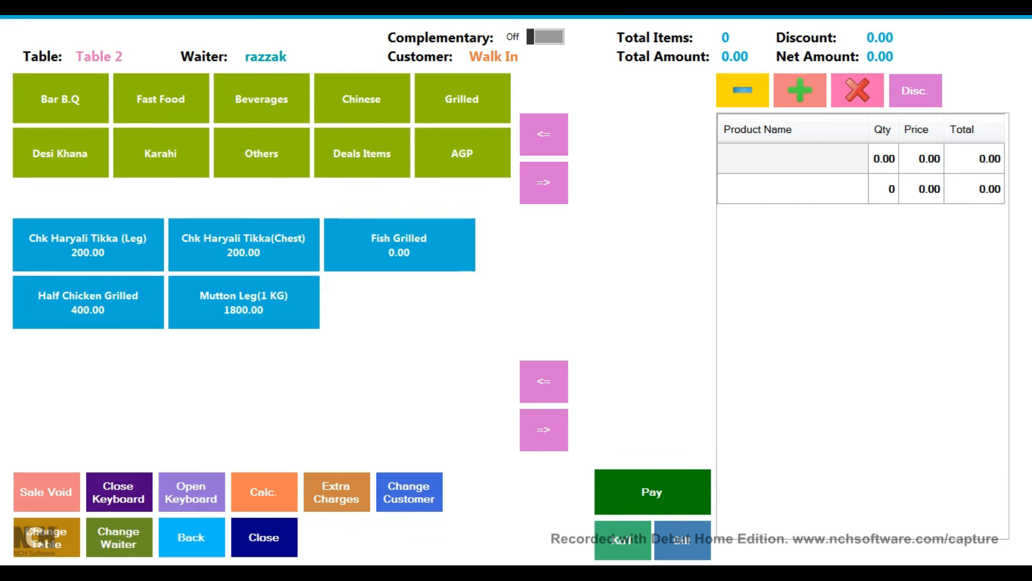
{"action": "left_click", "coordinate": [244, 302]}
{"action": "left_click", "coordinate": [399, 245]}
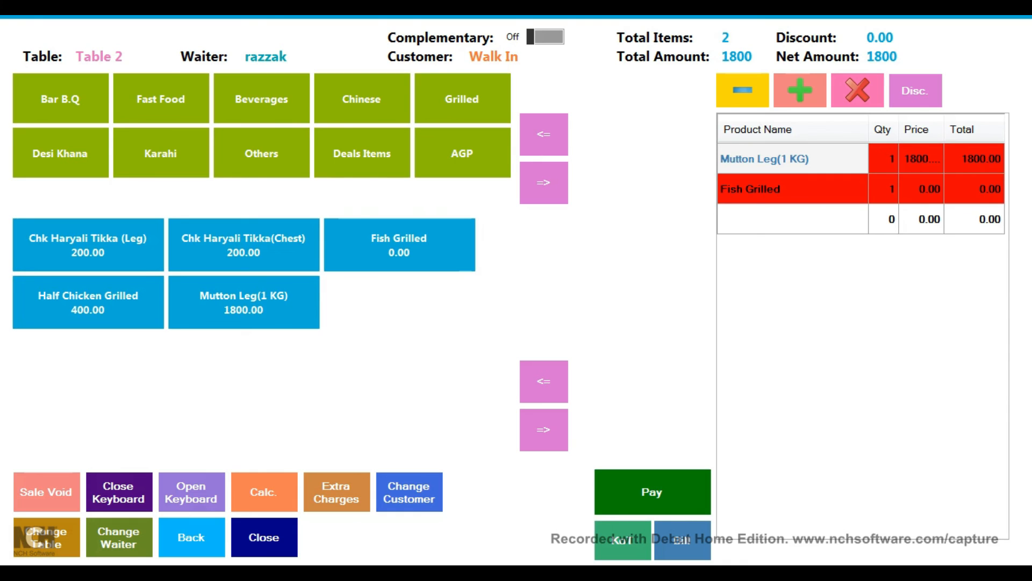
Step: Void the Fish Grilled line with a typed reason, then dismiss the error banner
{"action": "left_click", "coordinate": [793, 189]}
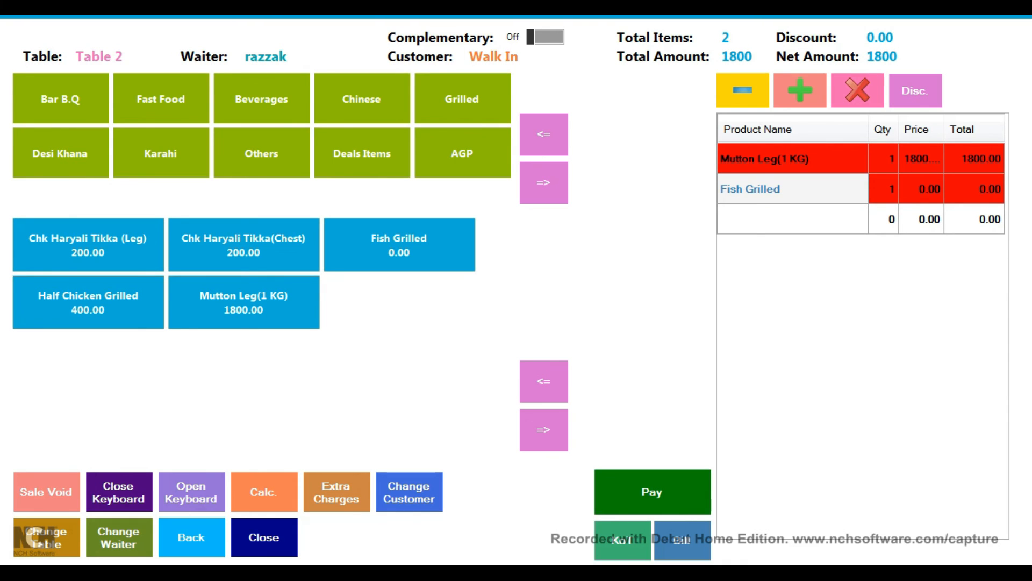
{"action": "left_click", "coordinate": [857, 90]}
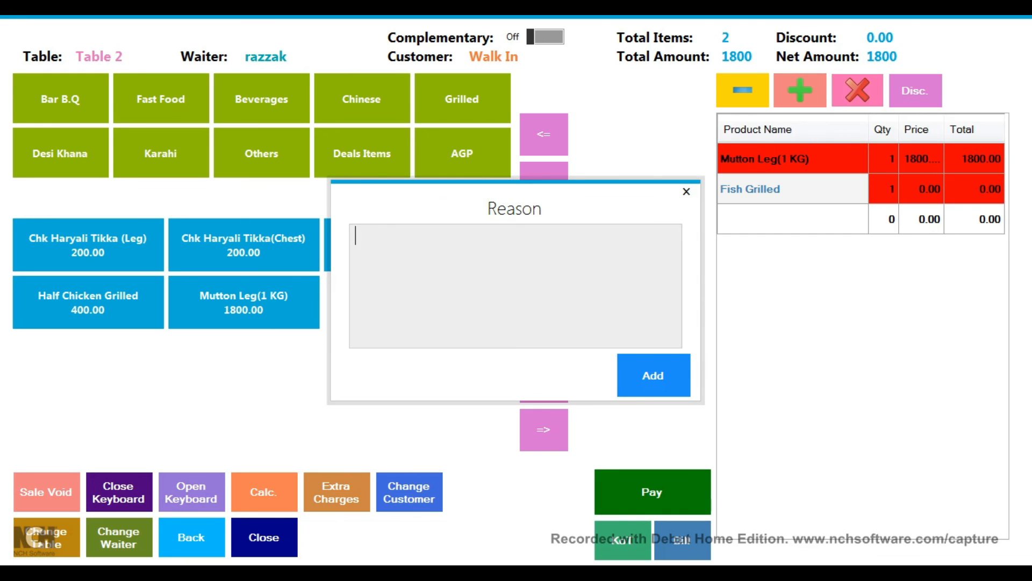
{"action": "type", "text": "yihkj"}
{"action": "left_click", "coordinate": [653, 375]}
{"action": "left_click", "coordinate": [893, 350]}
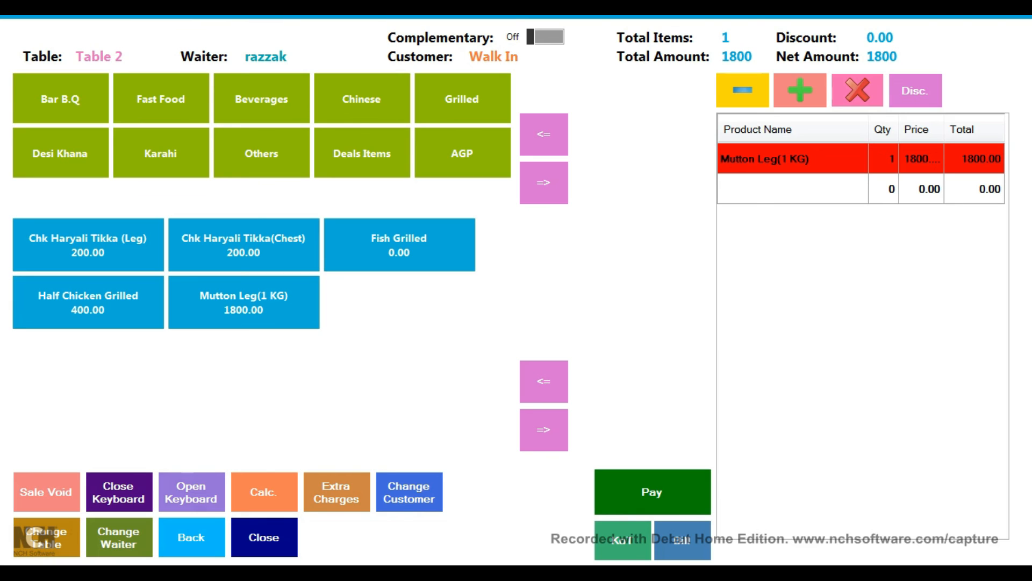
Step: Add one Chk Haryali Tikka (Leg) and 10 Puri Paratha from the bread category
{"action": "left_click", "coordinate": [88, 246]}
{"action": "left_click", "coordinate": [262, 154]}
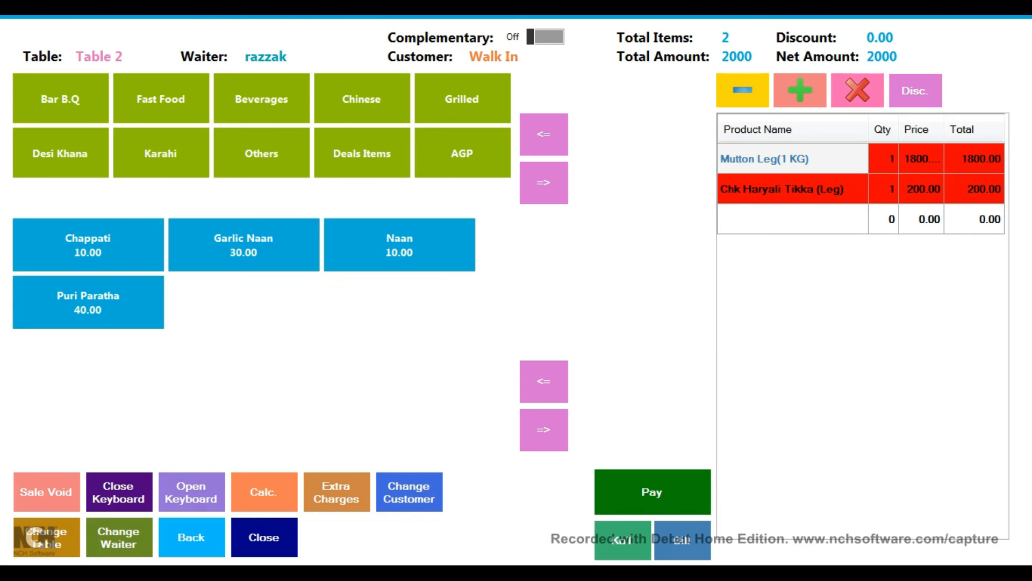
{"action": "left_click", "coordinate": [88, 302]}
{"action": "left_click", "coordinate": [88, 302]}
{"action": "left_click", "coordinate": [88, 302]}
{"action": "left_click", "coordinate": [89, 302]}
{"action": "left_click", "coordinate": [88, 302]}
{"action": "left_click", "coordinate": [88, 303]}
{"action": "left_click", "coordinate": [88, 302]}
{"action": "left_click", "coordinate": [88, 303]}
{"action": "left_click", "coordinate": [88, 302]}
{"action": "left_click", "coordinate": [88, 302]}
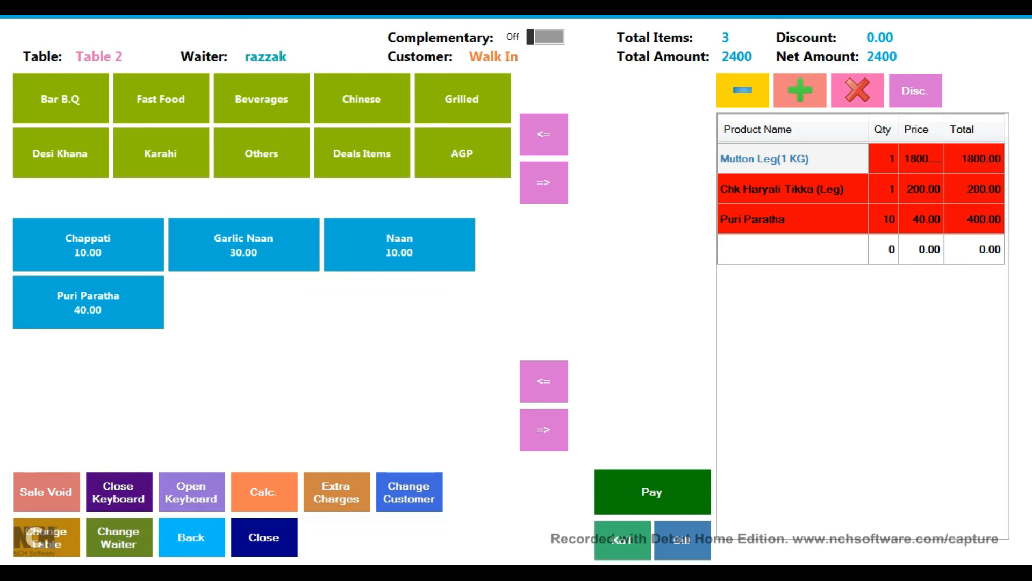
Step: Attempt a Sale Void with a typed reason, then dismiss the cannot-void error
{"action": "left_click", "coordinate": [46, 492]}
{"action": "left_click", "coordinate": [686, 191]}
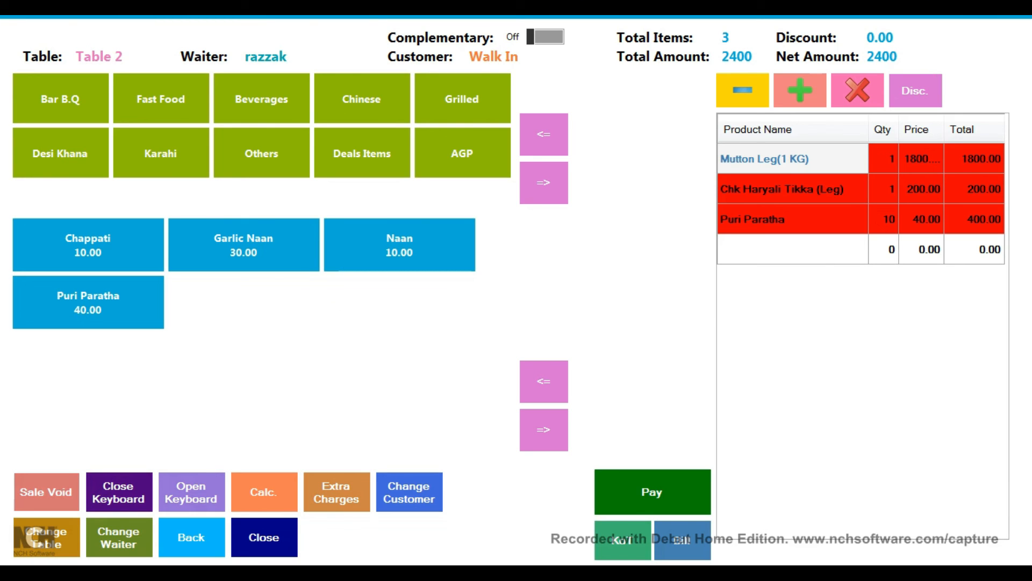
{"action": "left_click", "coordinate": [46, 492]}
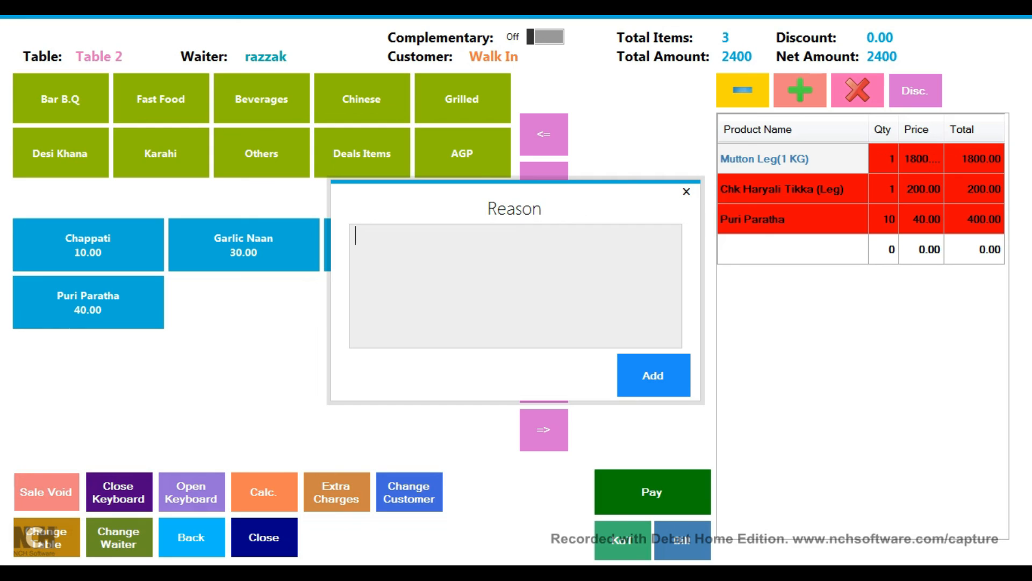
{"action": "type", "text": "889kjhjkh"}
{"action": "left_click", "coordinate": [653, 375]}
{"action": "left_click", "coordinate": [894, 350]}
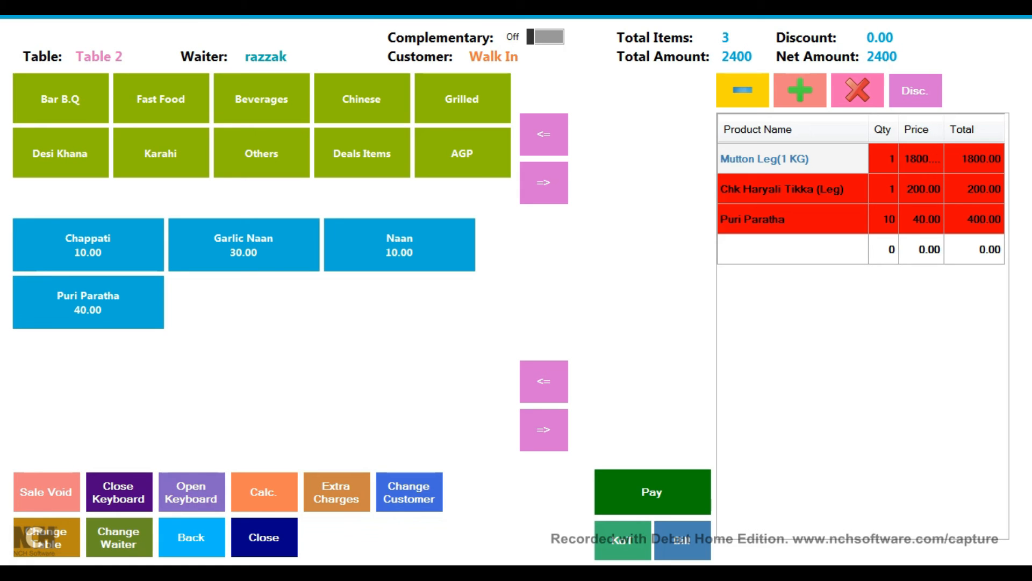
{"action": "left_click", "coordinate": [191, 492]}
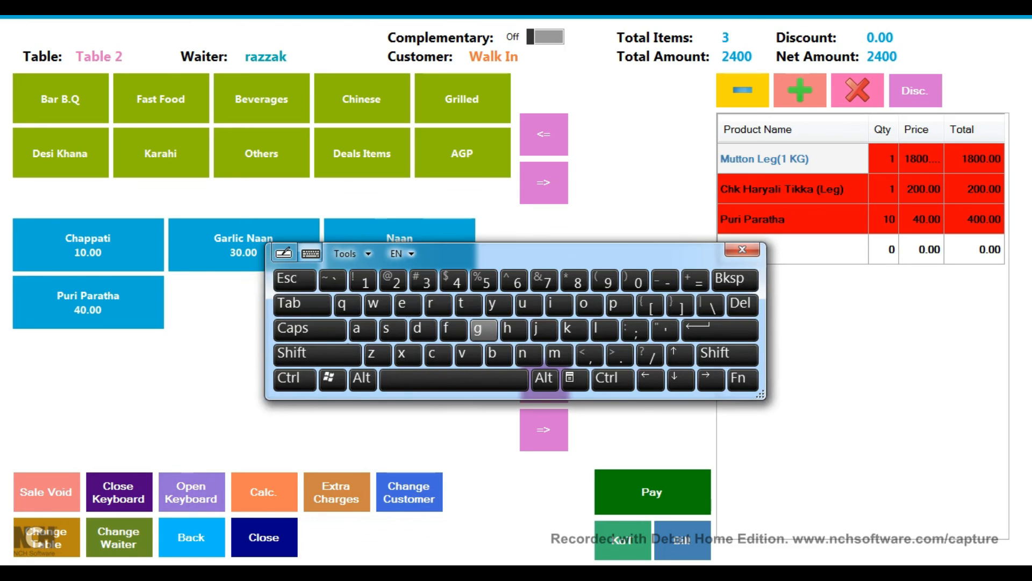
{"action": "left_click_drag", "start_coordinate": [516, 253], "coordinate": [527, 316]}
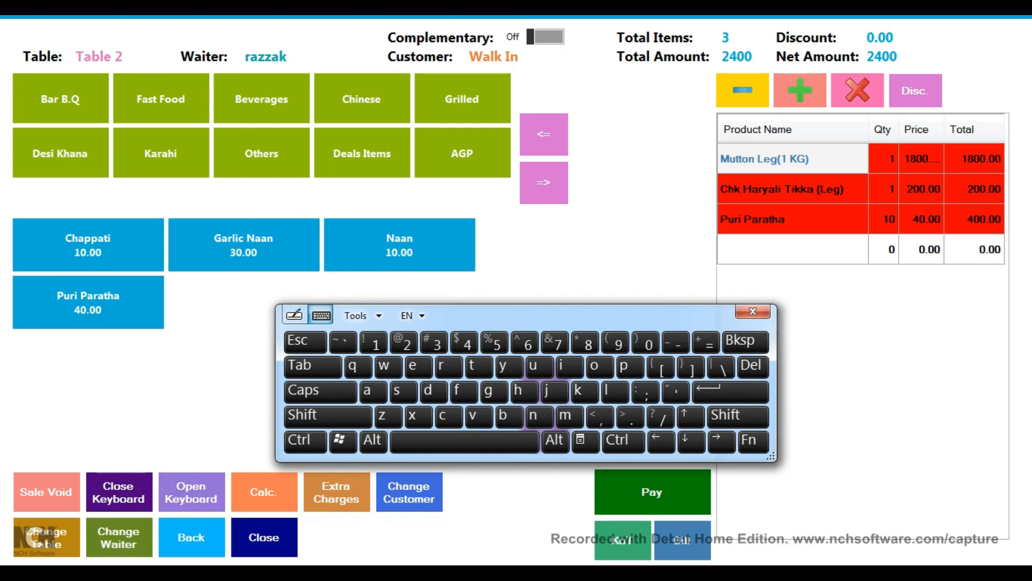
{"action": "left_click", "coordinate": [118, 492]}
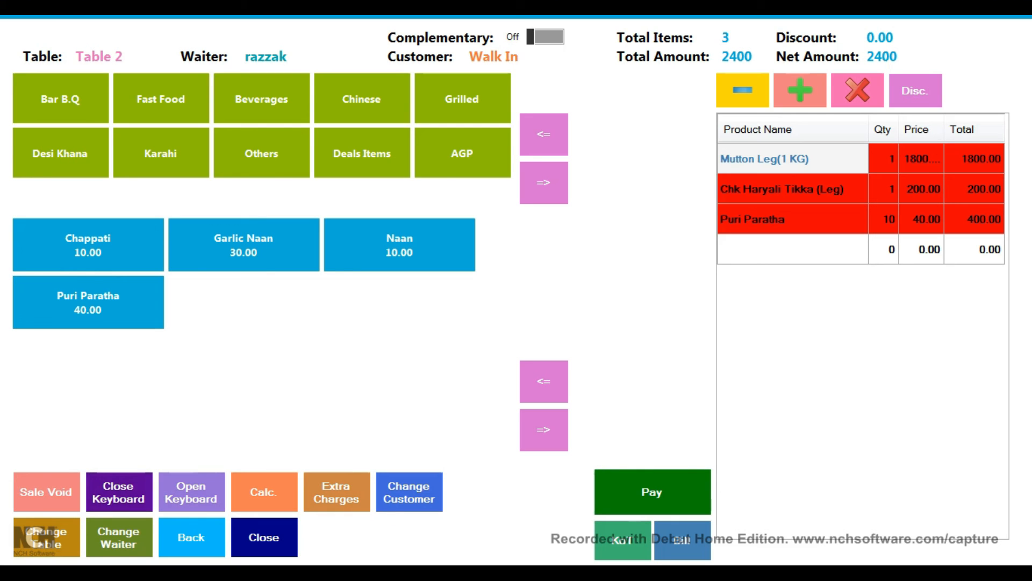
{"action": "left_click", "coordinate": [264, 492]}
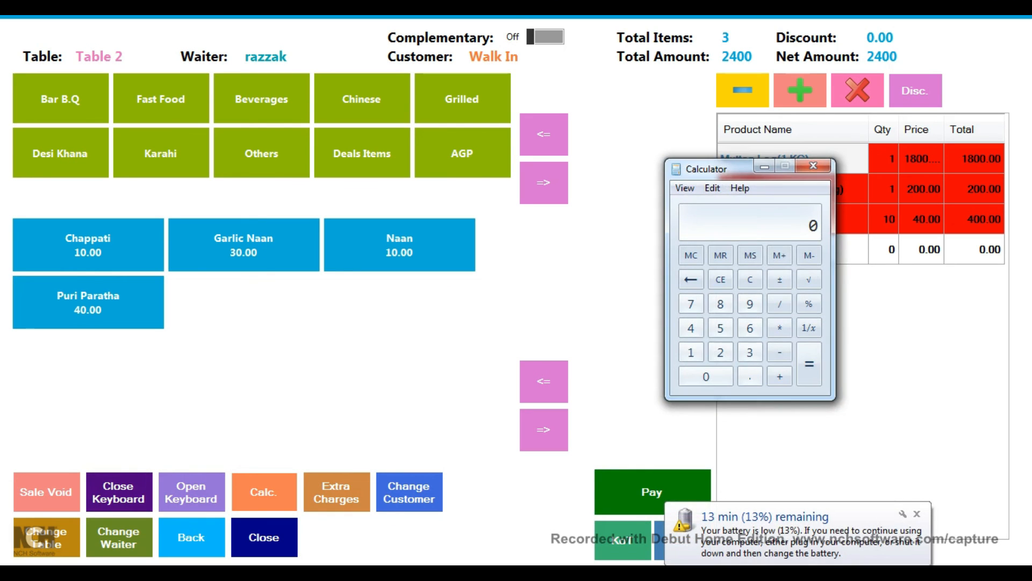
{"action": "left_click", "coordinate": [814, 167]}
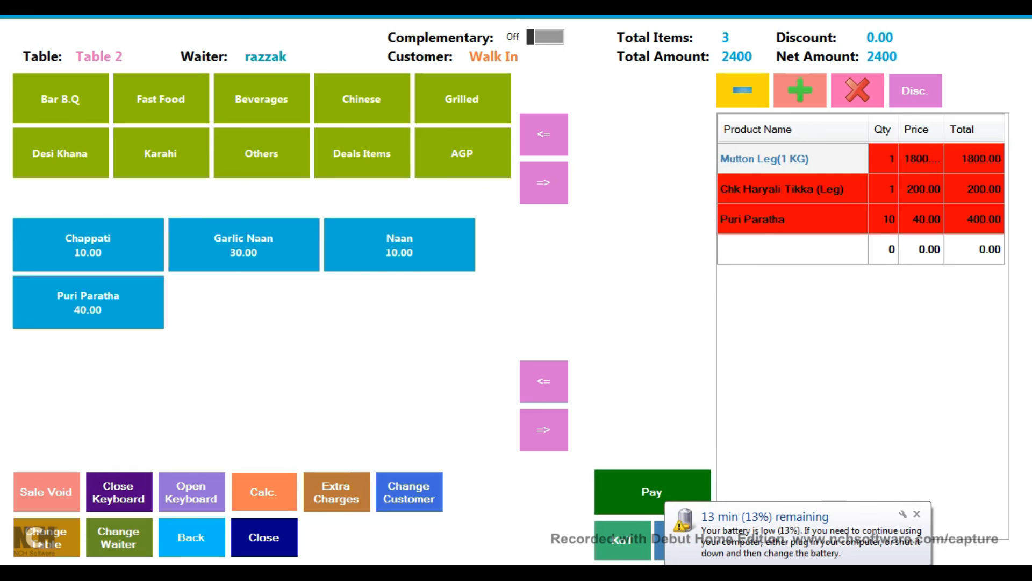
{"action": "left_click", "coordinate": [336, 492]}
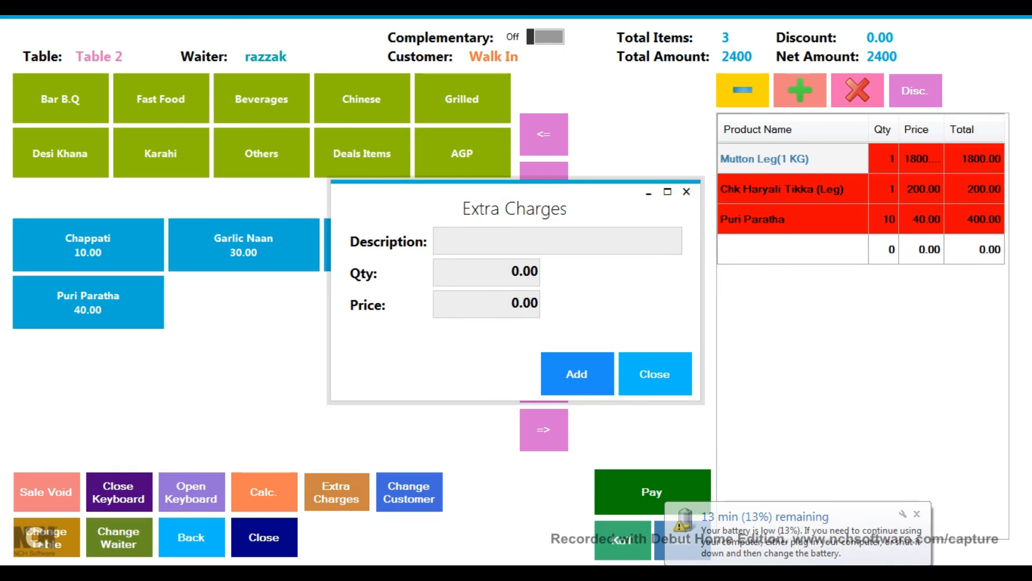
{"action": "type", "text": "jhkjh"}
{"action": "left_click", "coordinate": [655, 373]}
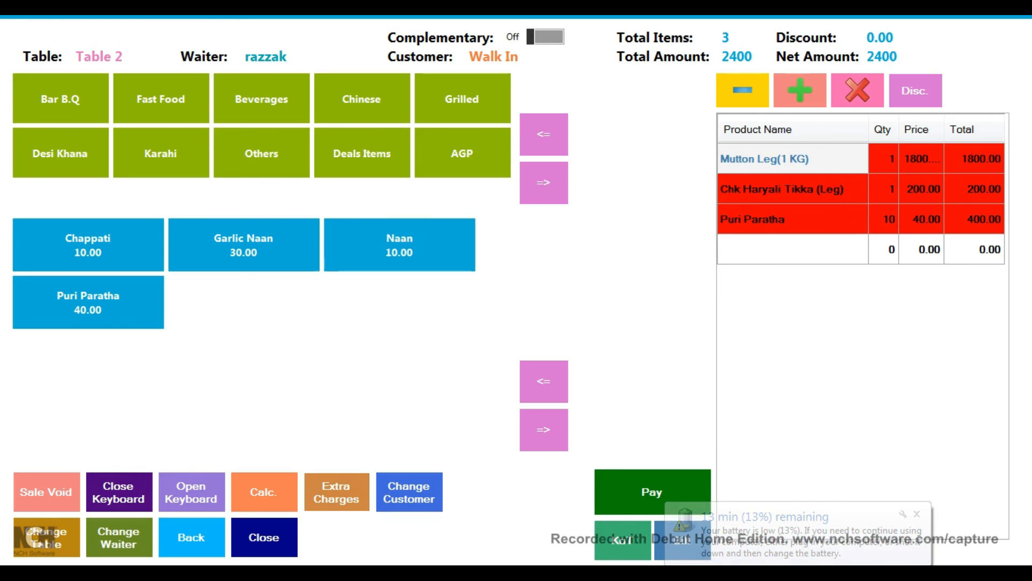
Step: Replace Walk In with the saved customer and print the KOT slip as 234234
{"action": "left_click", "coordinate": [409, 492]}
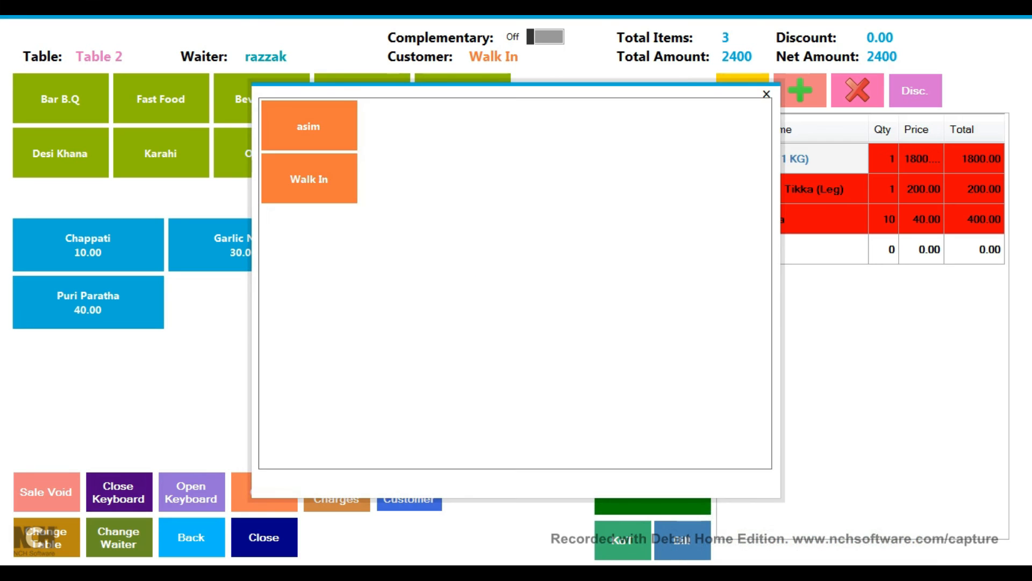
{"action": "left_click", "coordinate": [309, 126]}
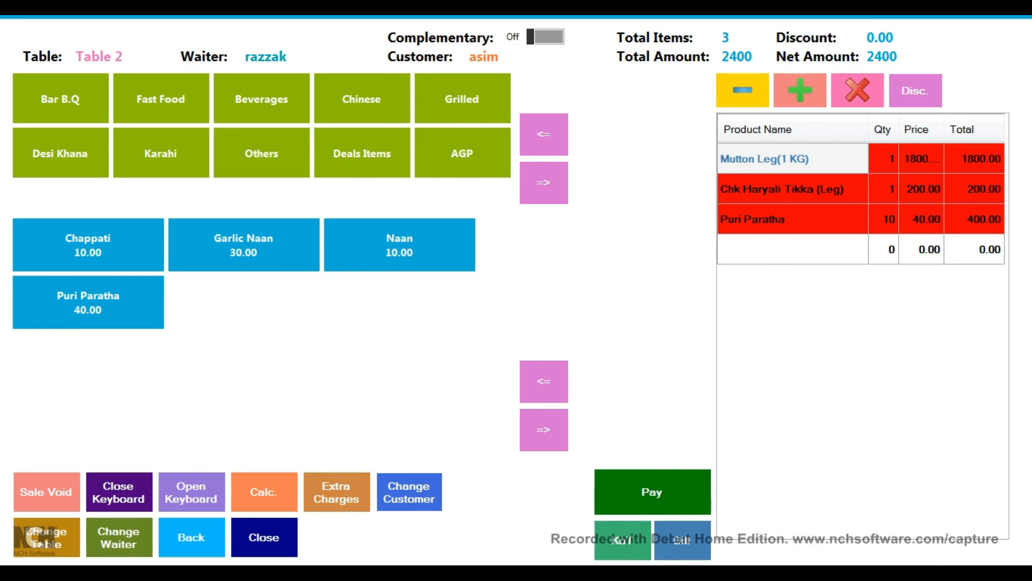
{"action": "left_click", "coordinate": [623, 539]}
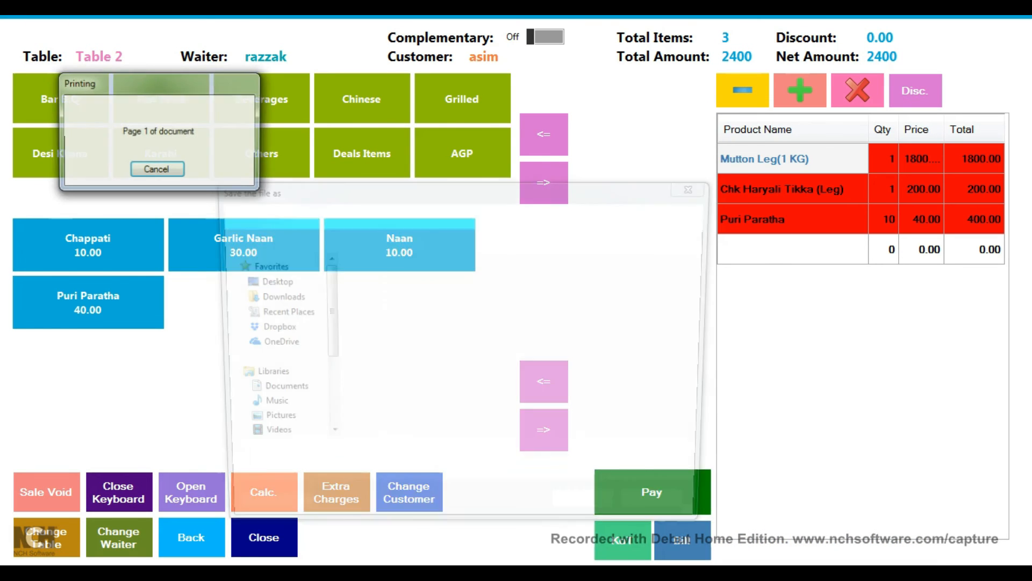
{"action": "type", "text": "234234.xps"}
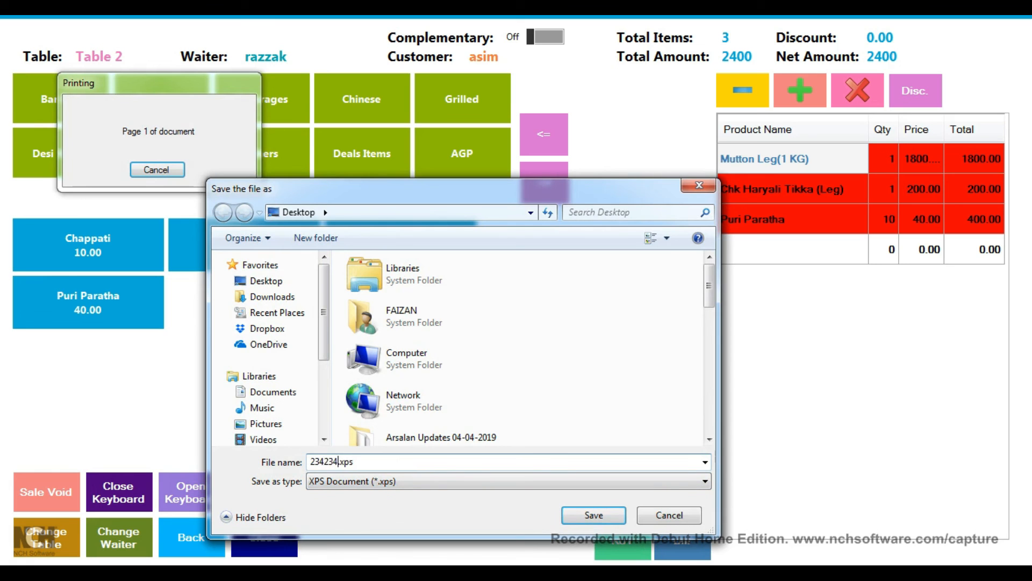
{"action": "key", "text": "Return"}
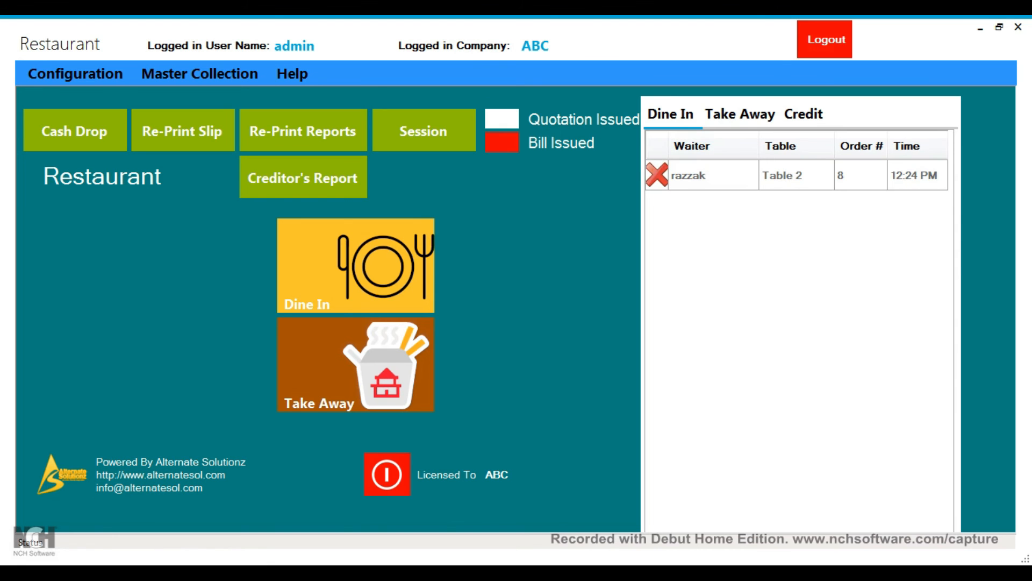
Step: Pay Table 2's 2400 bill in cash and save the receipt slip as 4656
{"action": "left_click", "coordinate": [704, 175]}
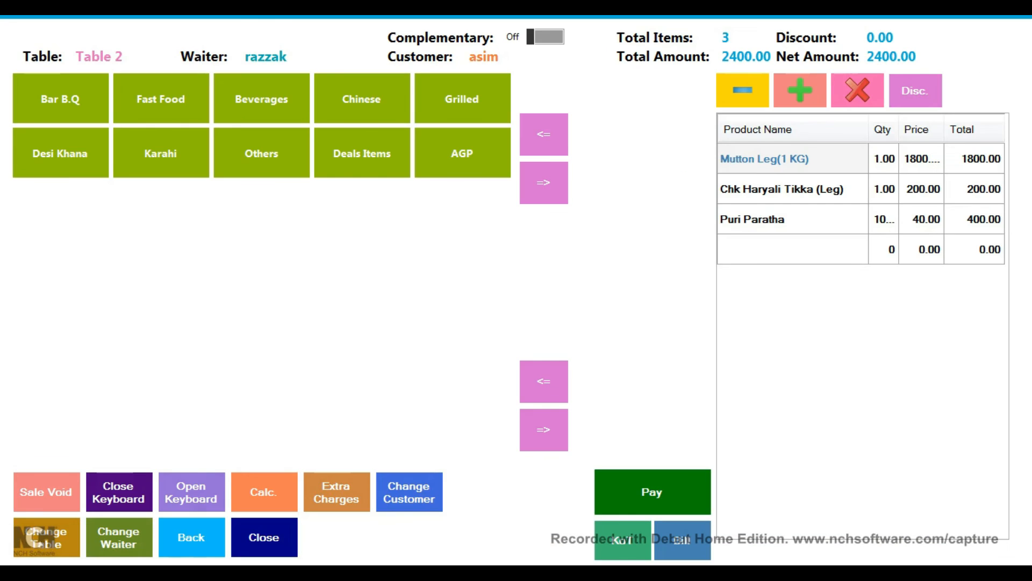
{"action": "left_click", "coordinate": [652, 492]}
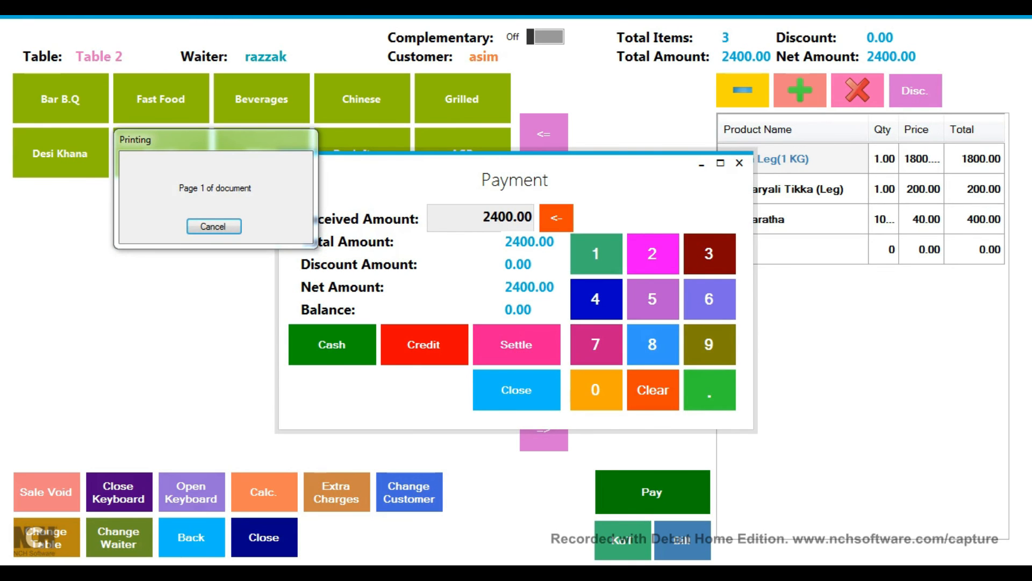
{"action": "left_click", "coordinate": [315, 462]}
{"action": "type", "text": "\\.xps"}
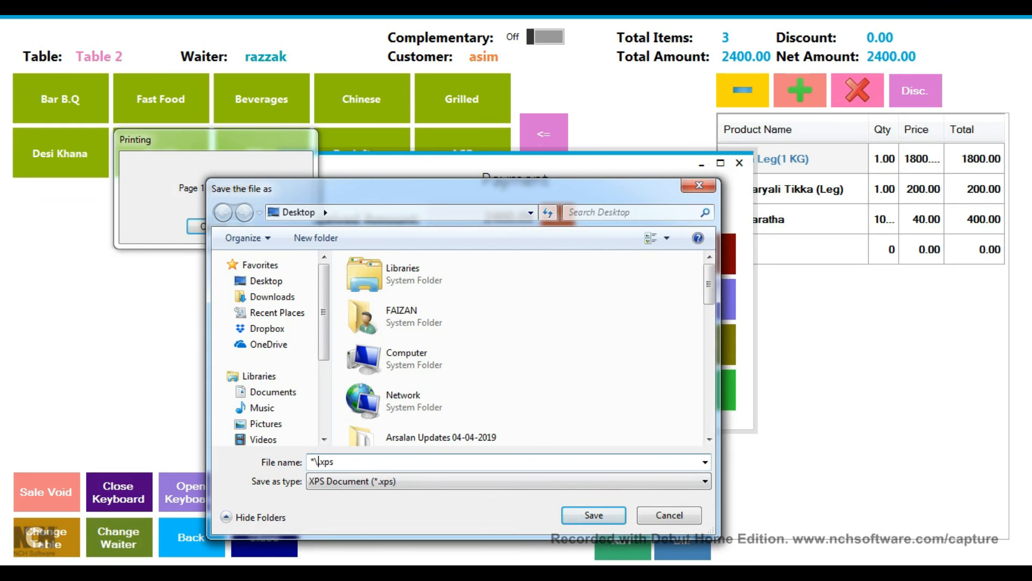
{"action": "key", "text": "BackSpace"}
{"action": "key", "text": "BackSpace"}
{"action": "type", "text": "4656"}
{"action": "key", "text": "Return"}
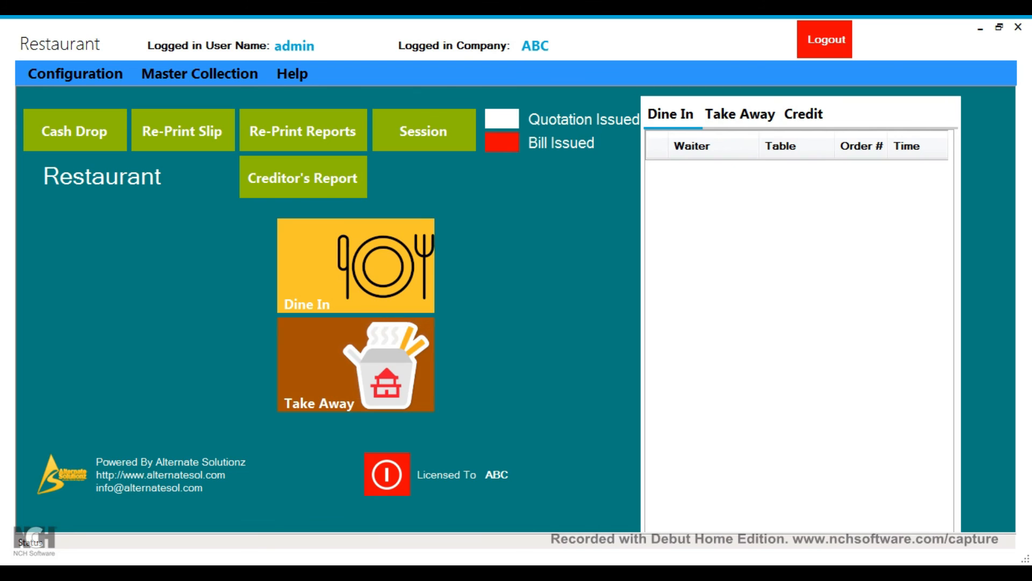
Step: Settle credit order 4's 410.00 bill in cash and save its receipt slip file
{"action": "left_click", "coordinate": [804, 114]}
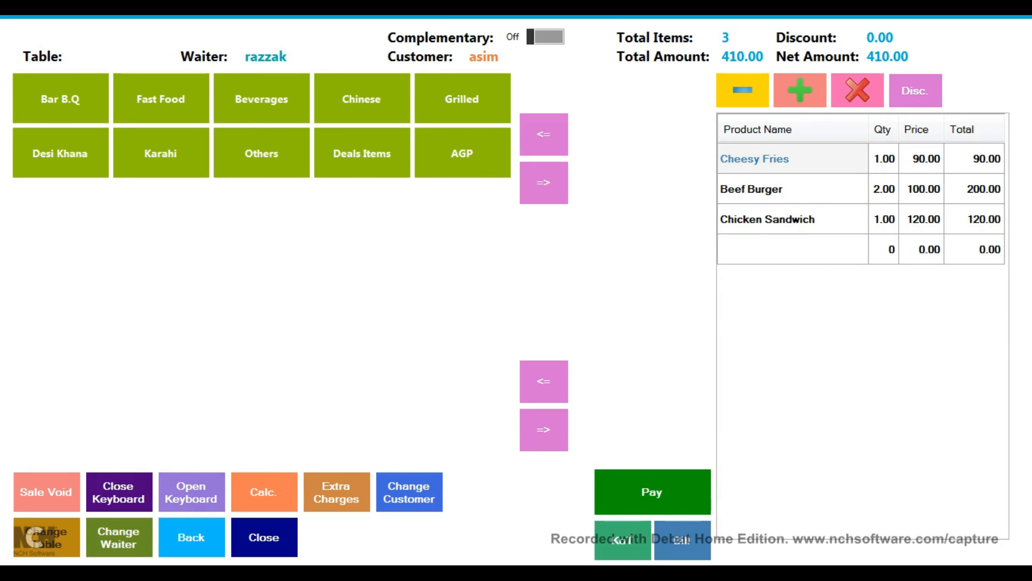
{"action": "left_click", "coordinate": [652, 491]}
{"action": "left_click", "coordinate": [332, 345]}
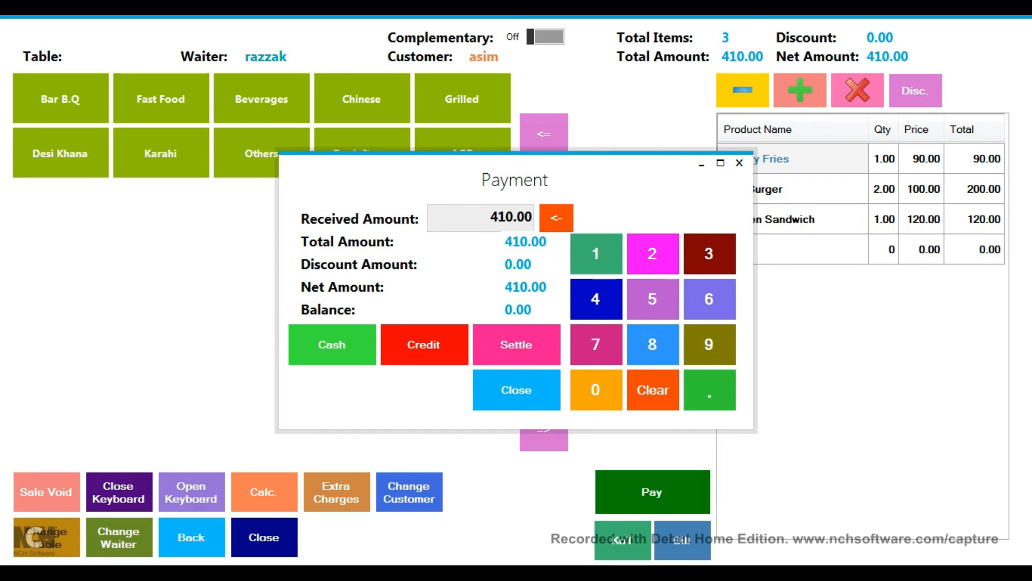
{"action": "type", "text": "23234.xps"}
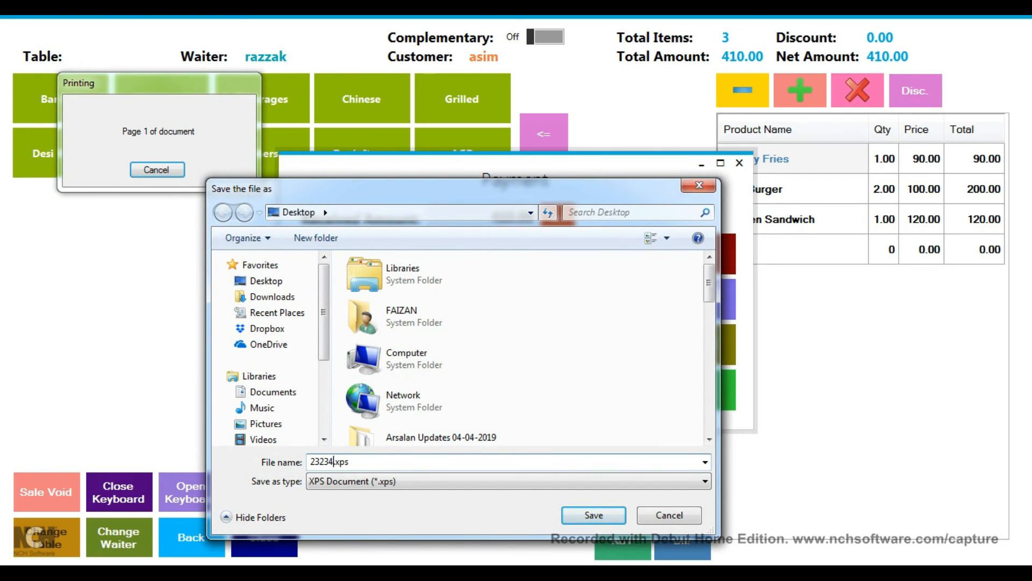
{"action": "key", "text": "Return"}
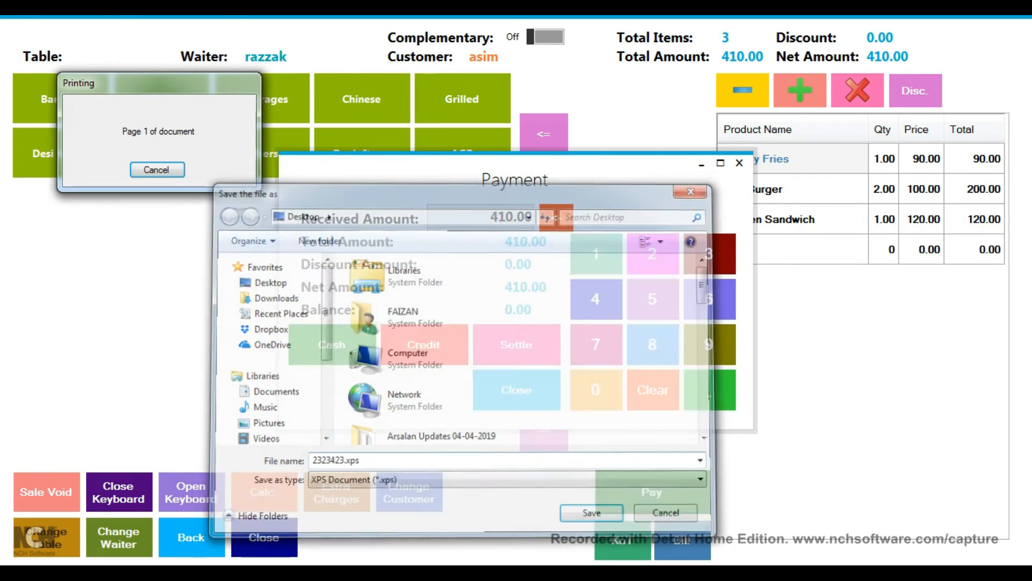